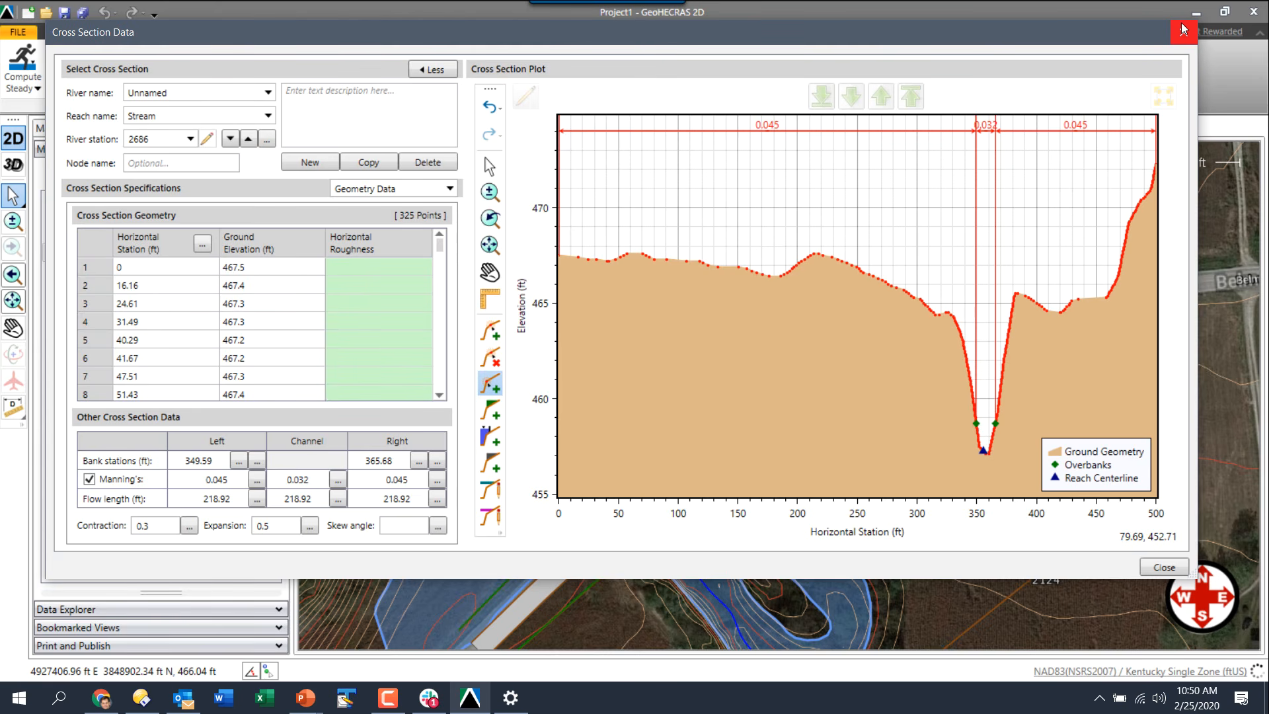
Close the Cross Section Data dialog and create a new blank project.
left_click_drag(1104, 29, 1116, 57)
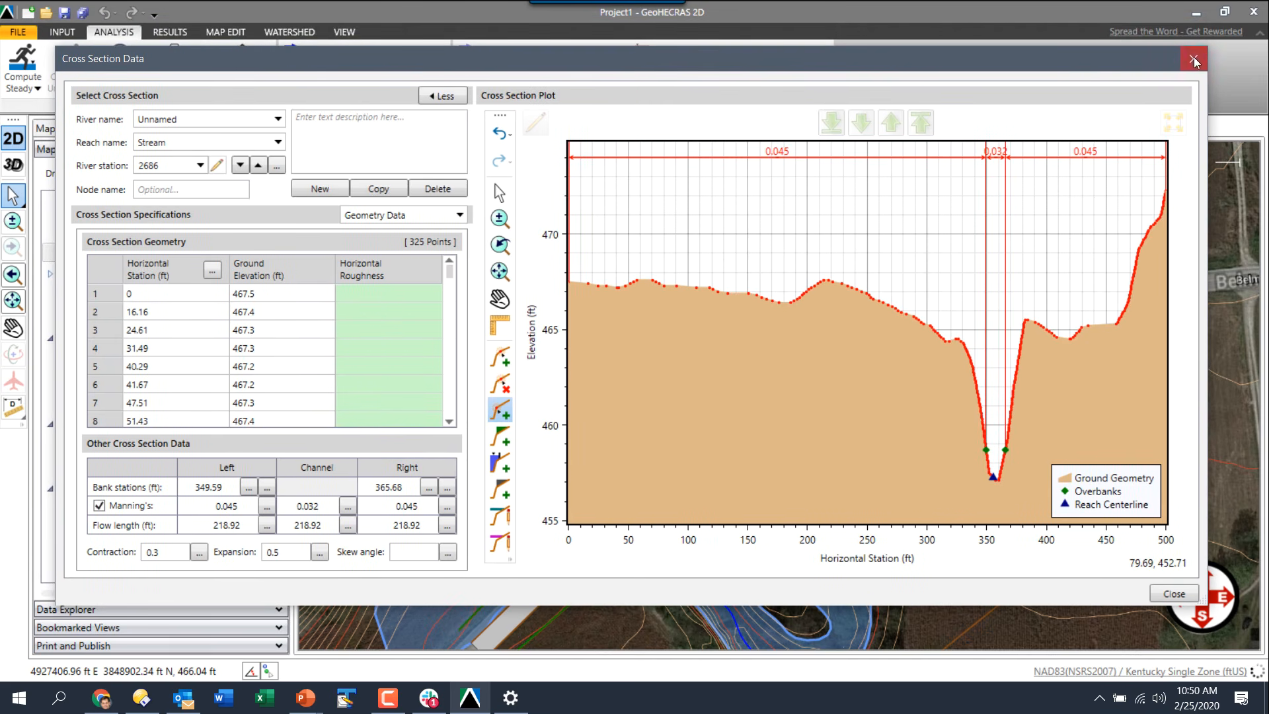
left_click(1193, 57)
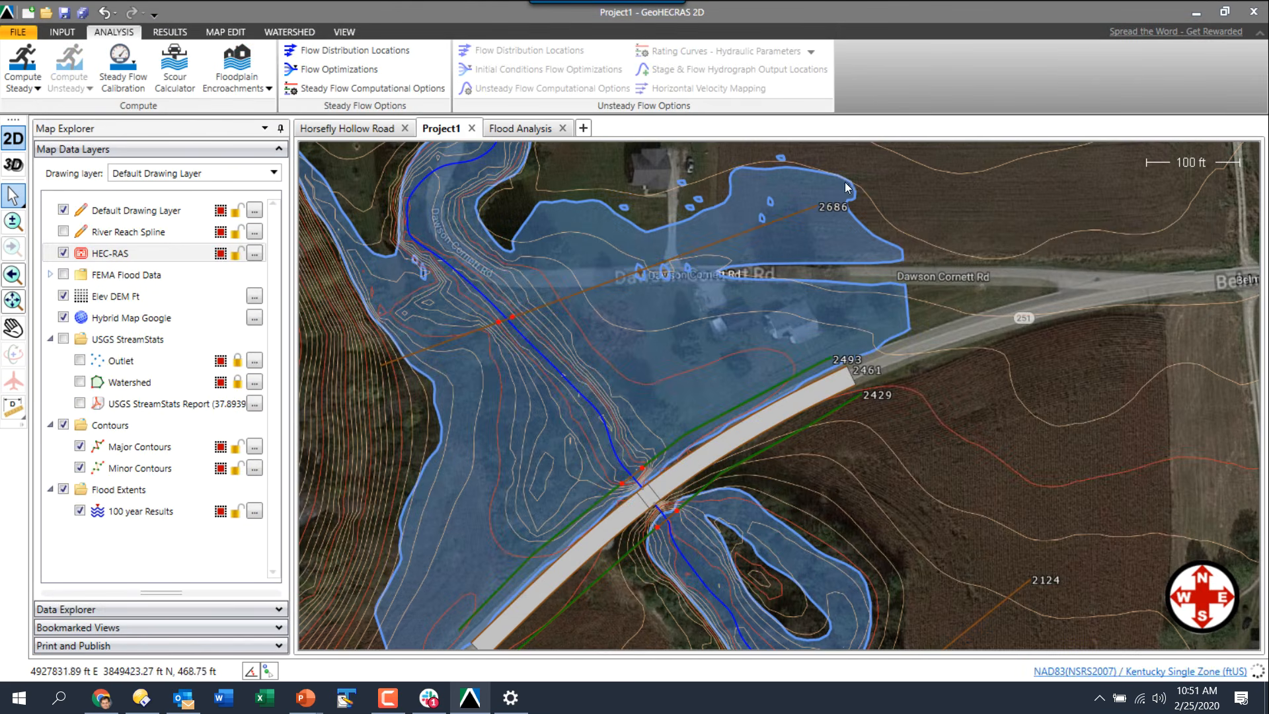
left_click(583, 129)
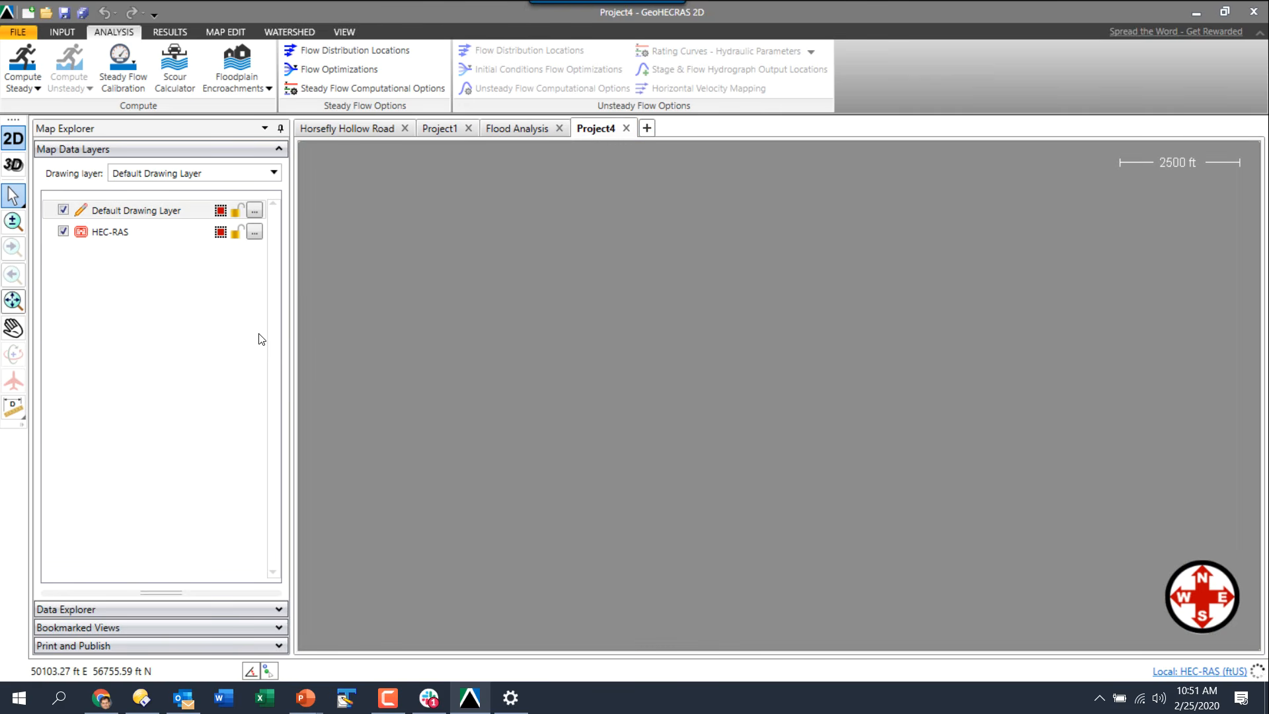
Open the BEAVCREK project from the 05 - Floodway Modeling folder under Consulting Work\_Training Examples.
left_click(44, 14)
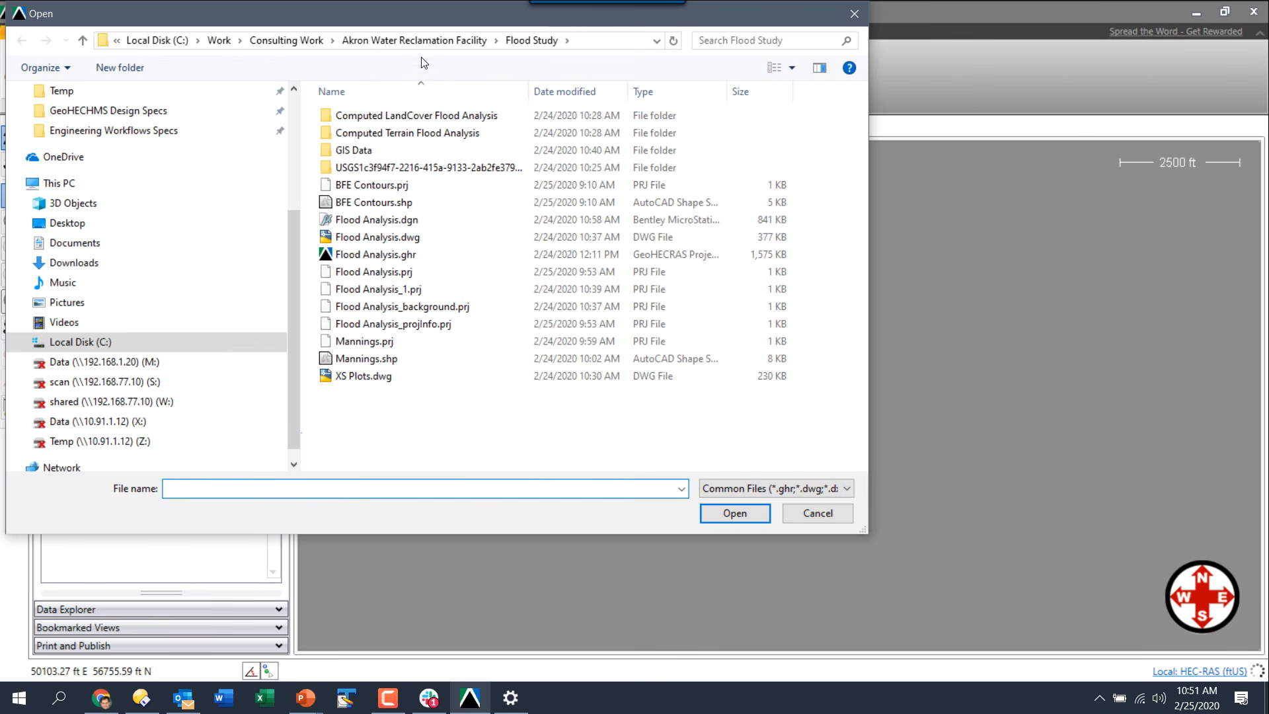
left_click(314, 42)
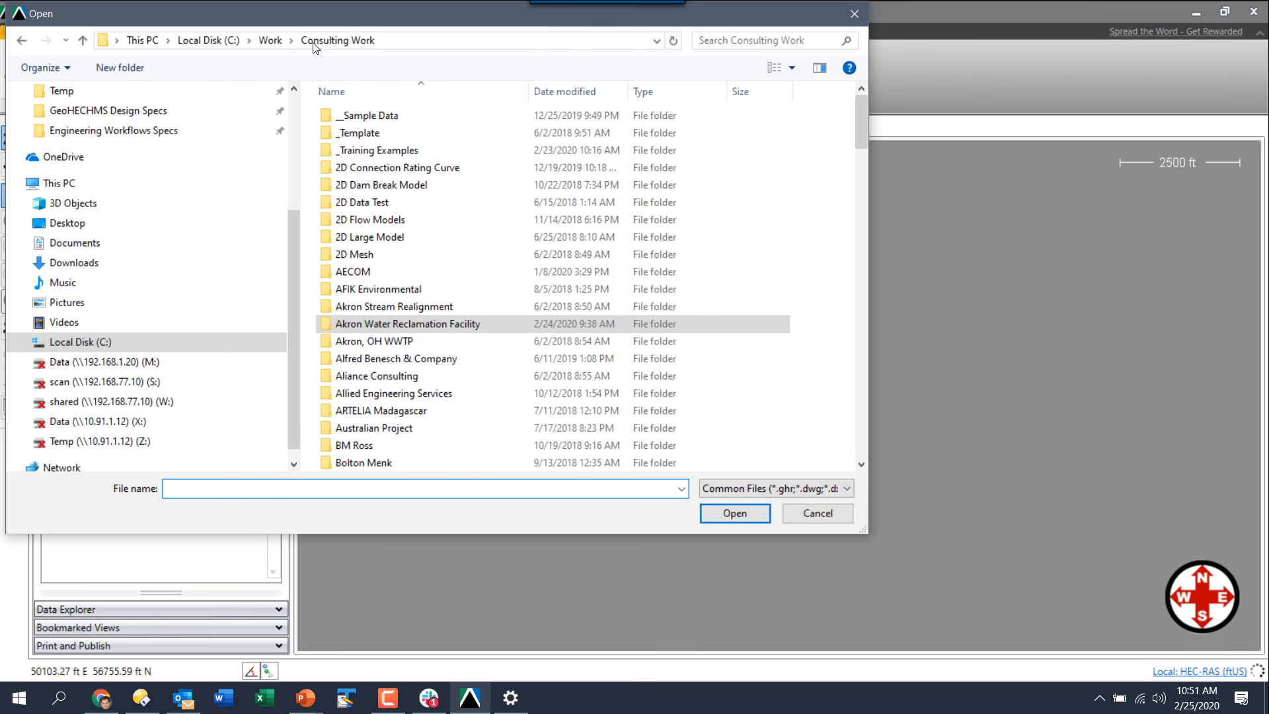
double_click(367, 151)
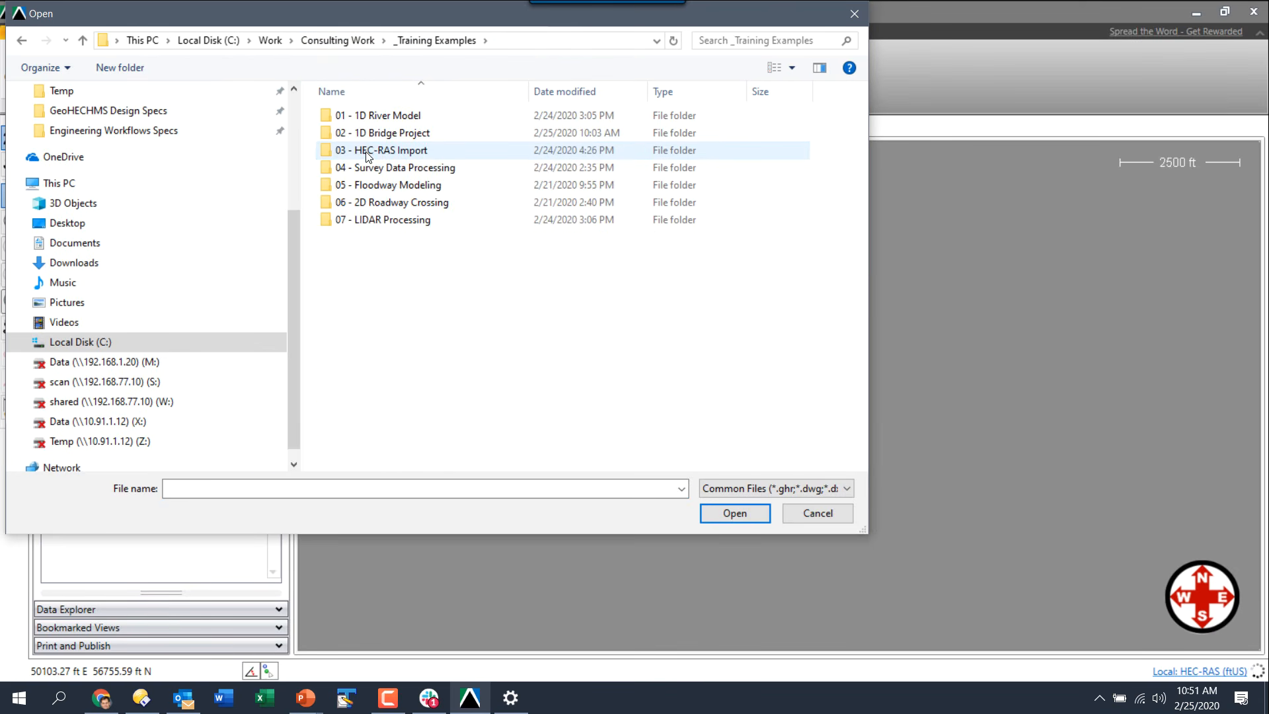
double_click(368, 187)
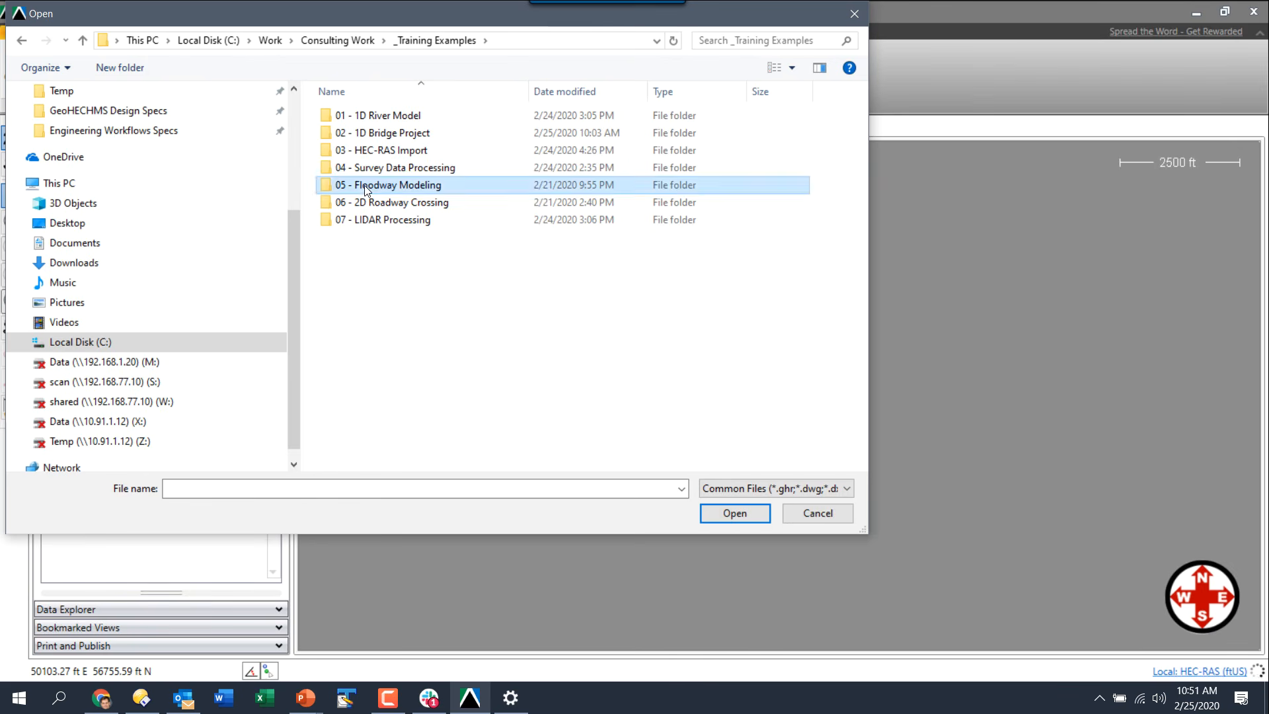
double_click(364, 117)
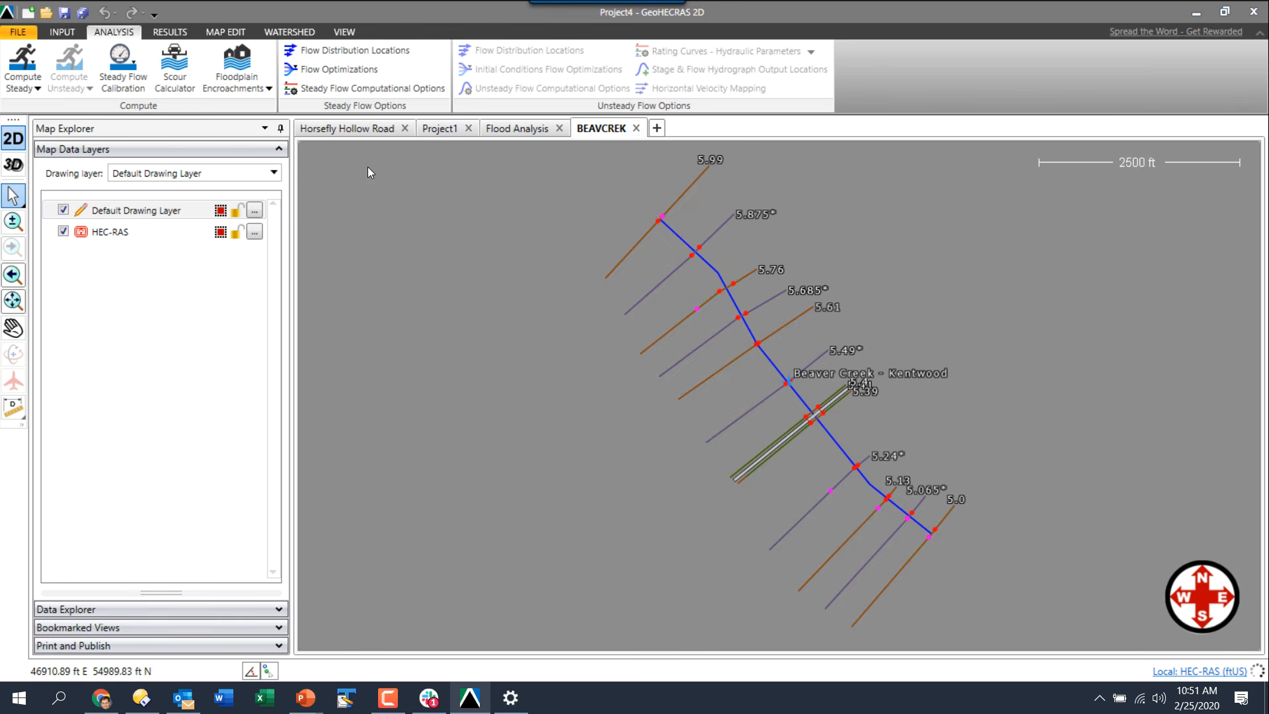
Switch to the file manager, collapse Short Courses and browse the folder tree to _Training Examples under Consulting Work.
left_click(141, 698)
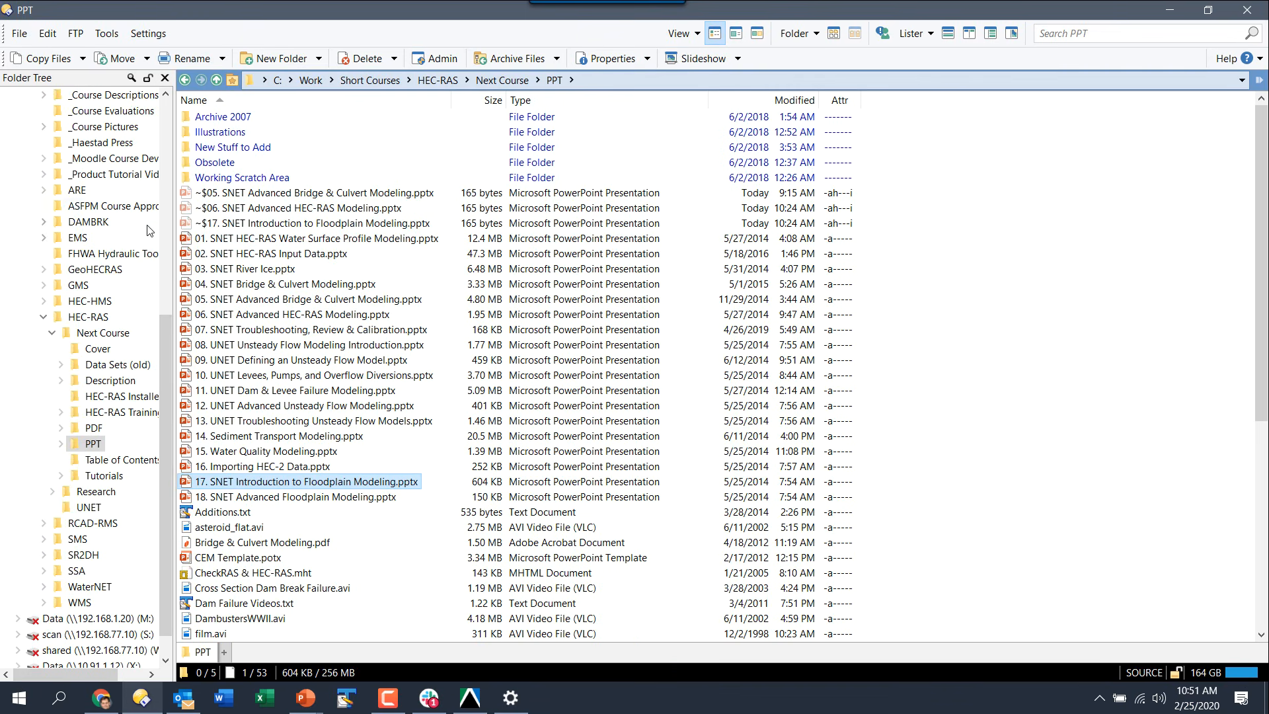
scroll(170, 208, "up", 8)
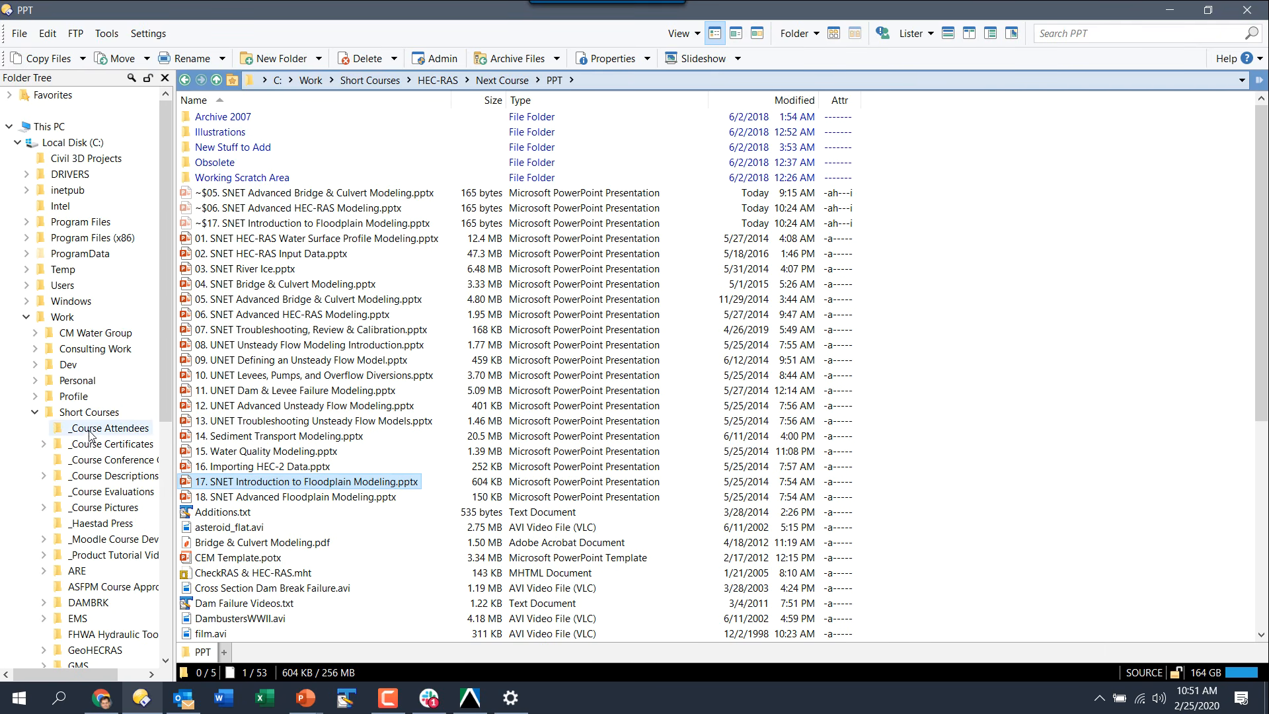
left_click(36, 412)
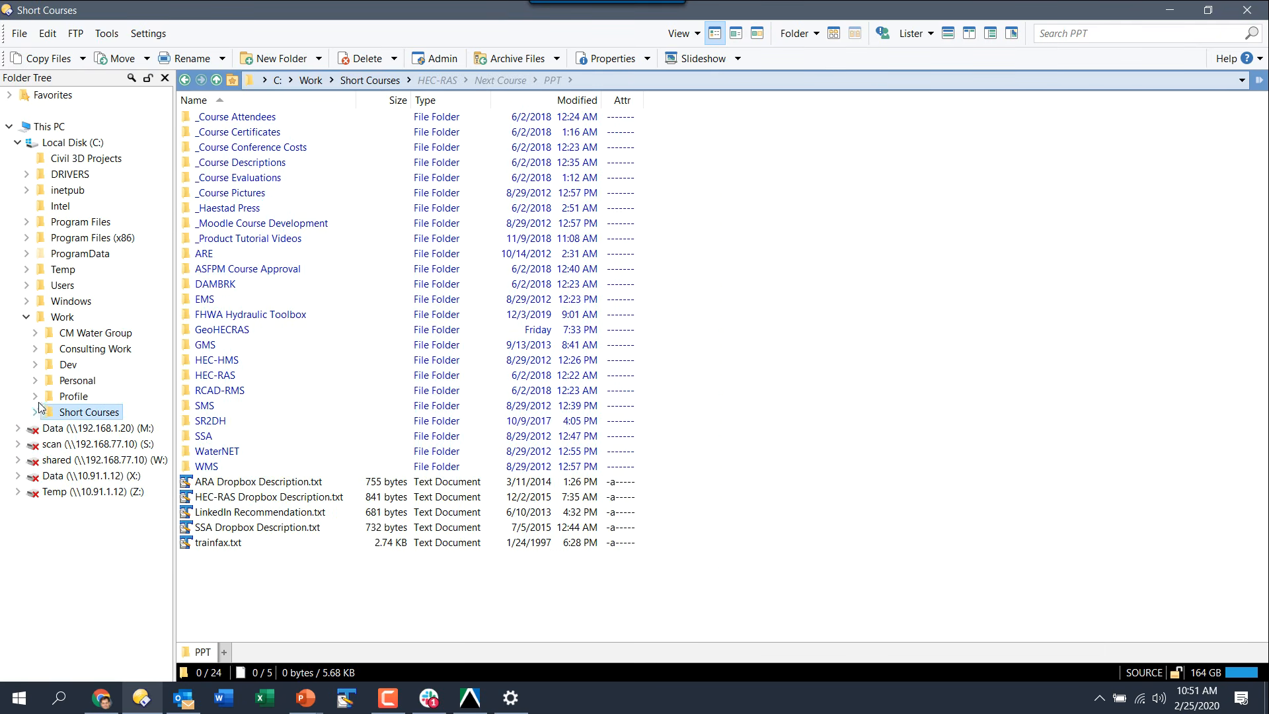
left_click(37, 349)
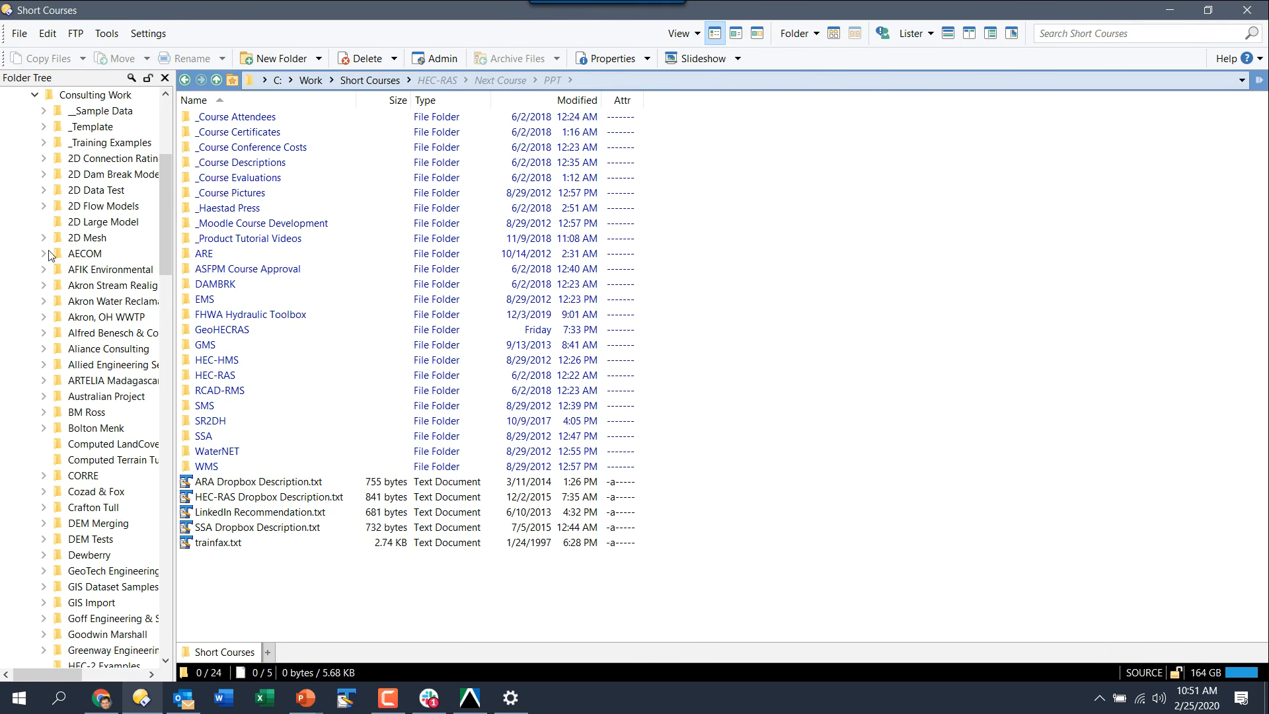
left_click(42, 143)
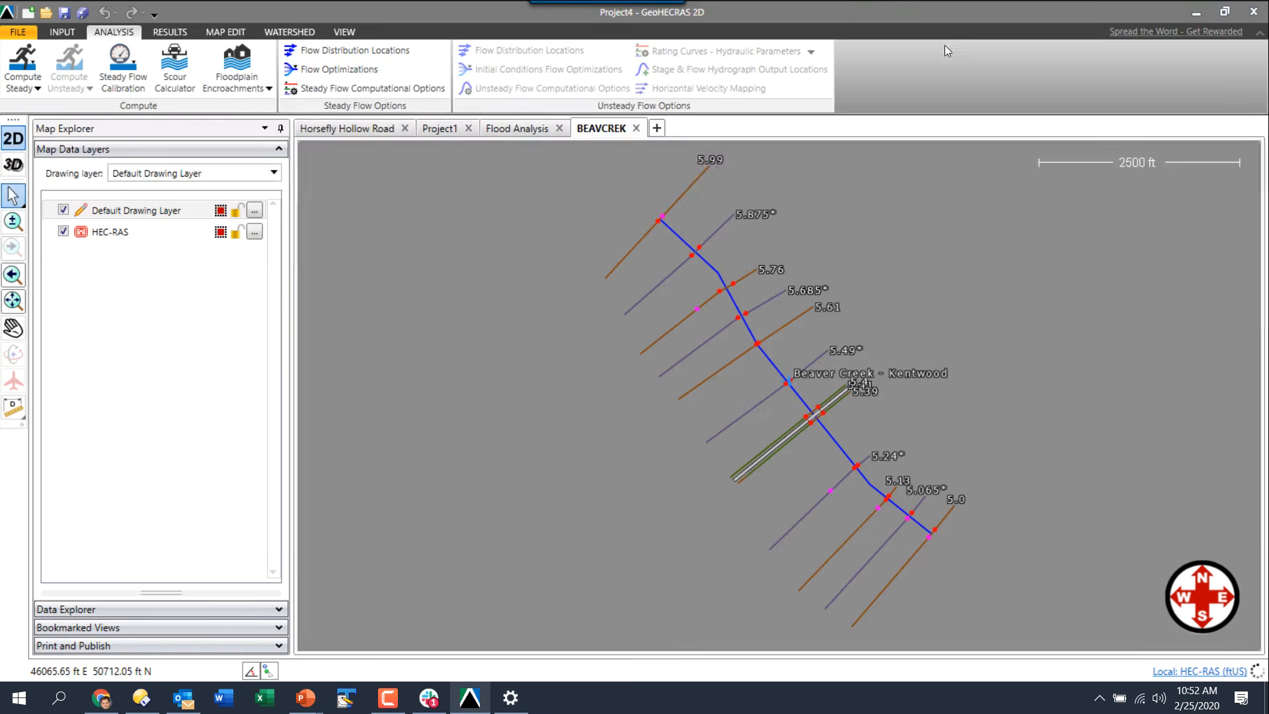
In the steady flow data, overwrite the 25 yr flow profile with a copy of the 100 yr row and name it 100 yr base.
left_click(62, 32)
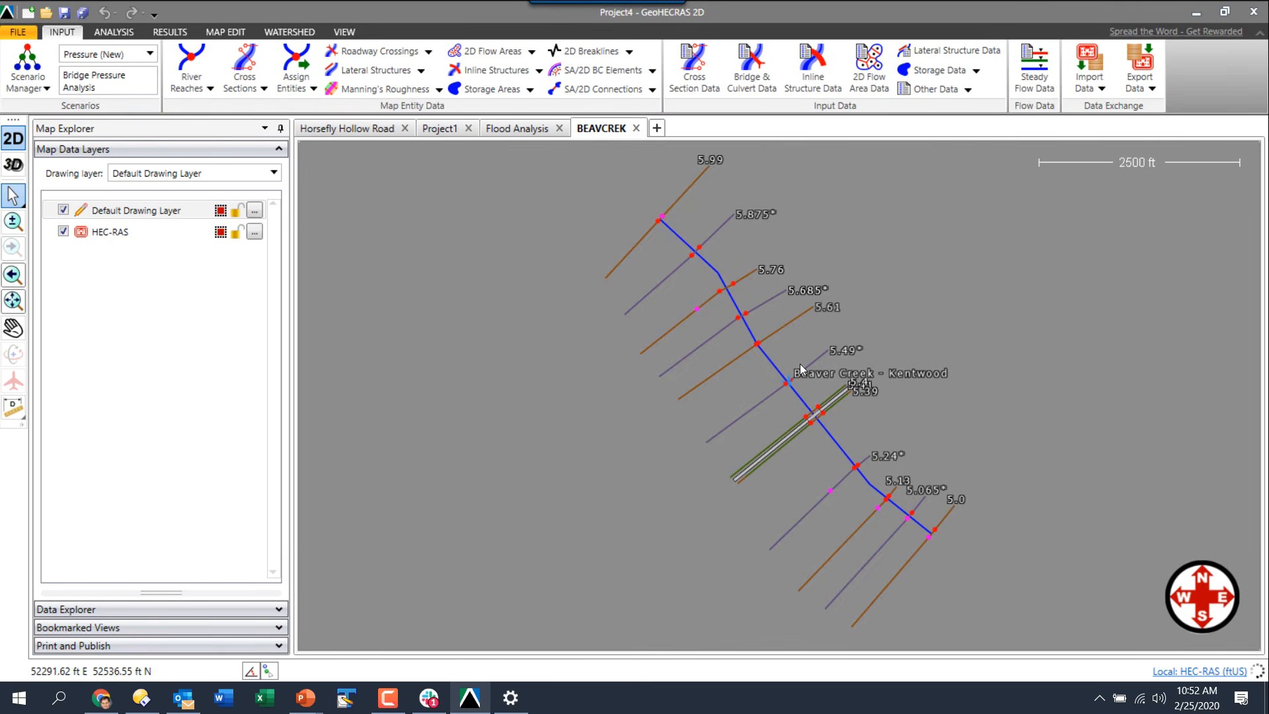
left_click(1029, 81)
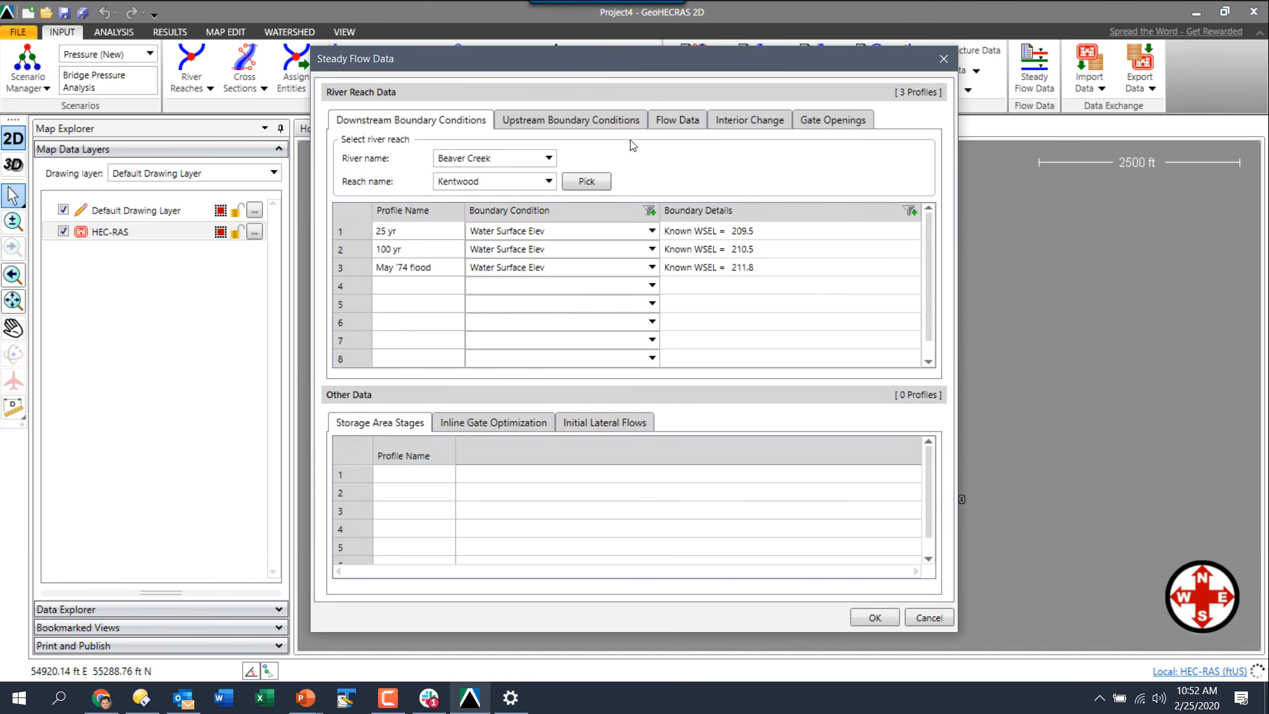
left_click(684, 122)
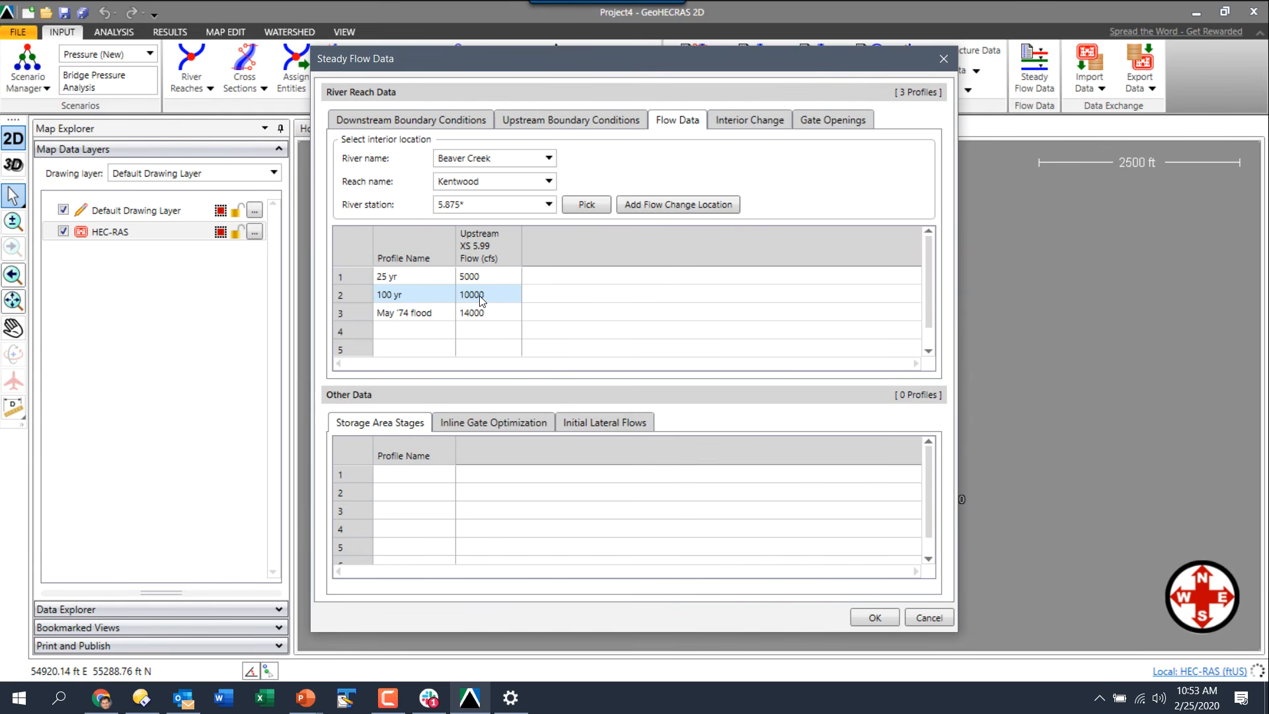
right_click(488, 297)
left_click(529, 328)
left_click(413, 281)
right_click(413, 281)
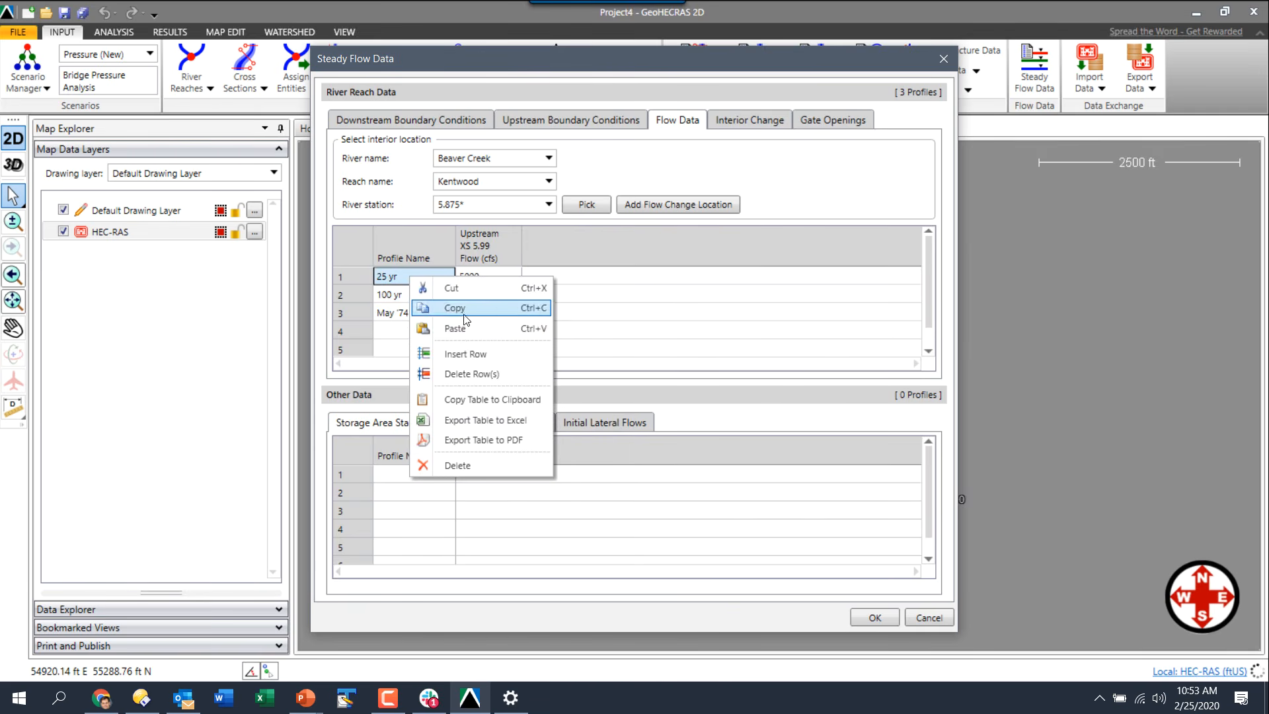
left_click(438, 328)
key("F2")
type("base")
Rename the second and third flow profiles as Target #1 and Target #2.
left_click(442, 301)
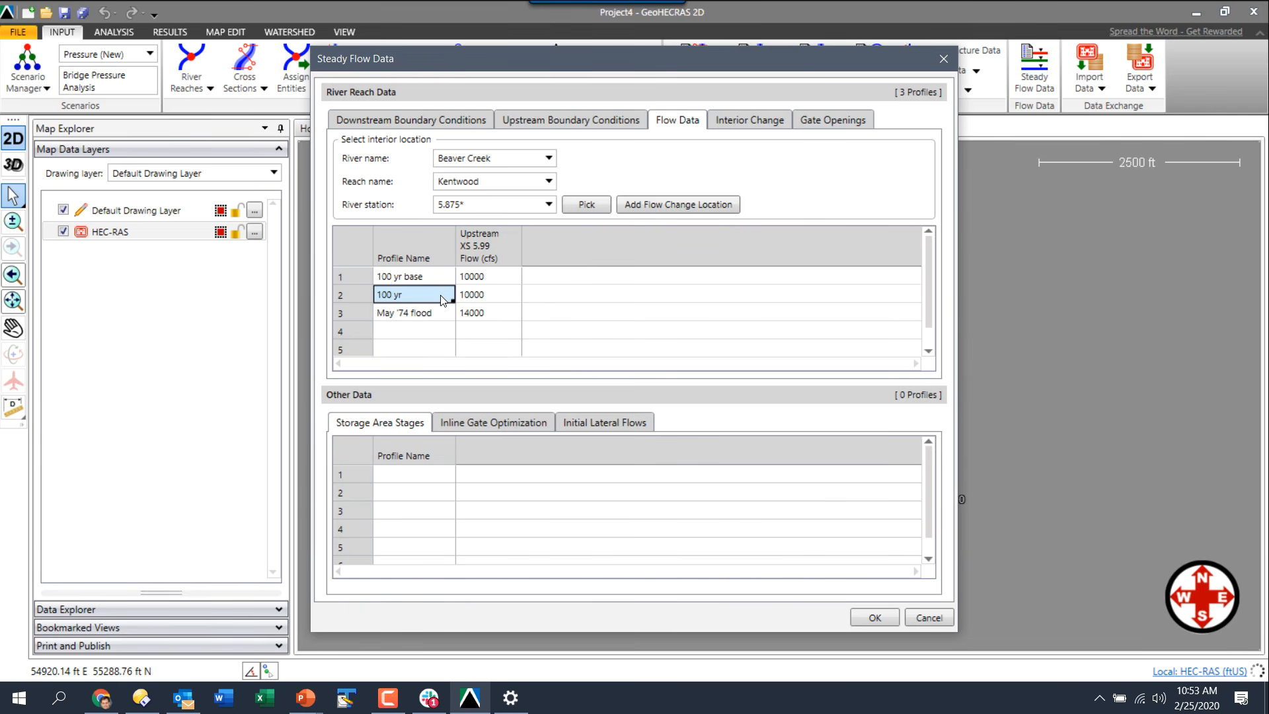
type("Target #1")
key("Return")
type("Target #2")
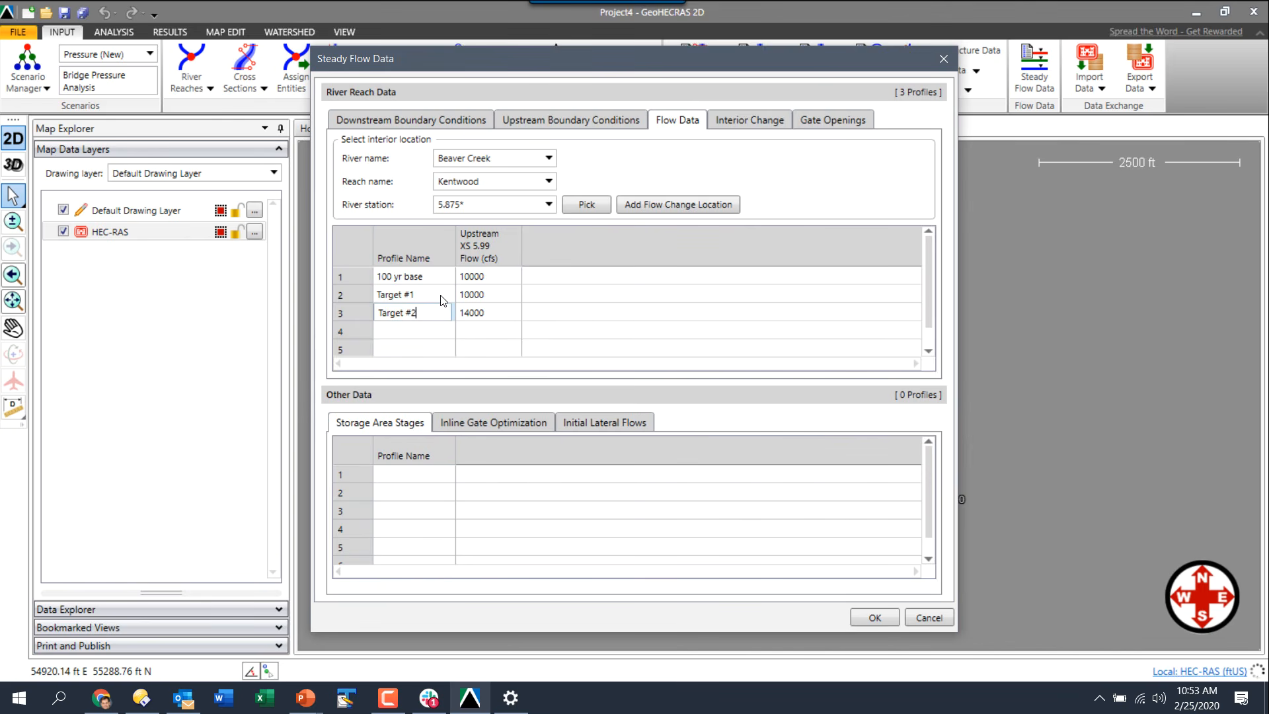
key("Return")
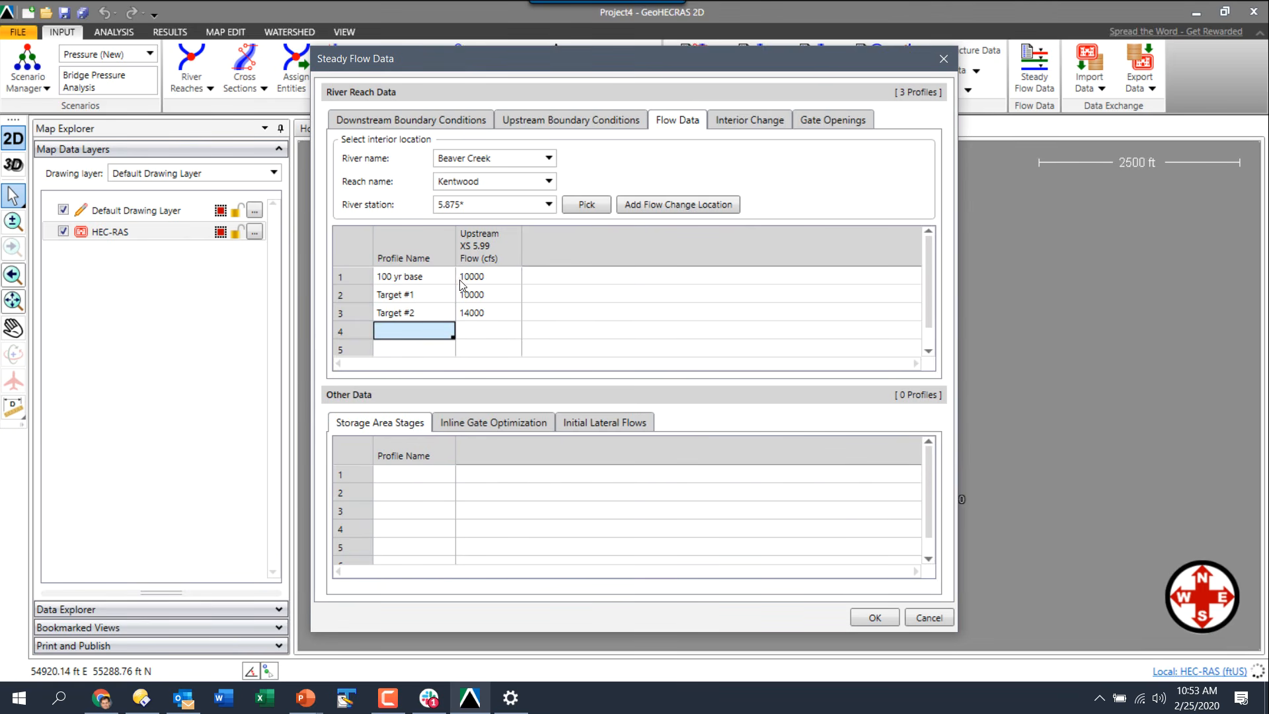
Extend the profile name series to Target #3 and fill the 10000 cfs upstream flow down to all target profiles.
left_click_drag(435, 298, 439, 310)
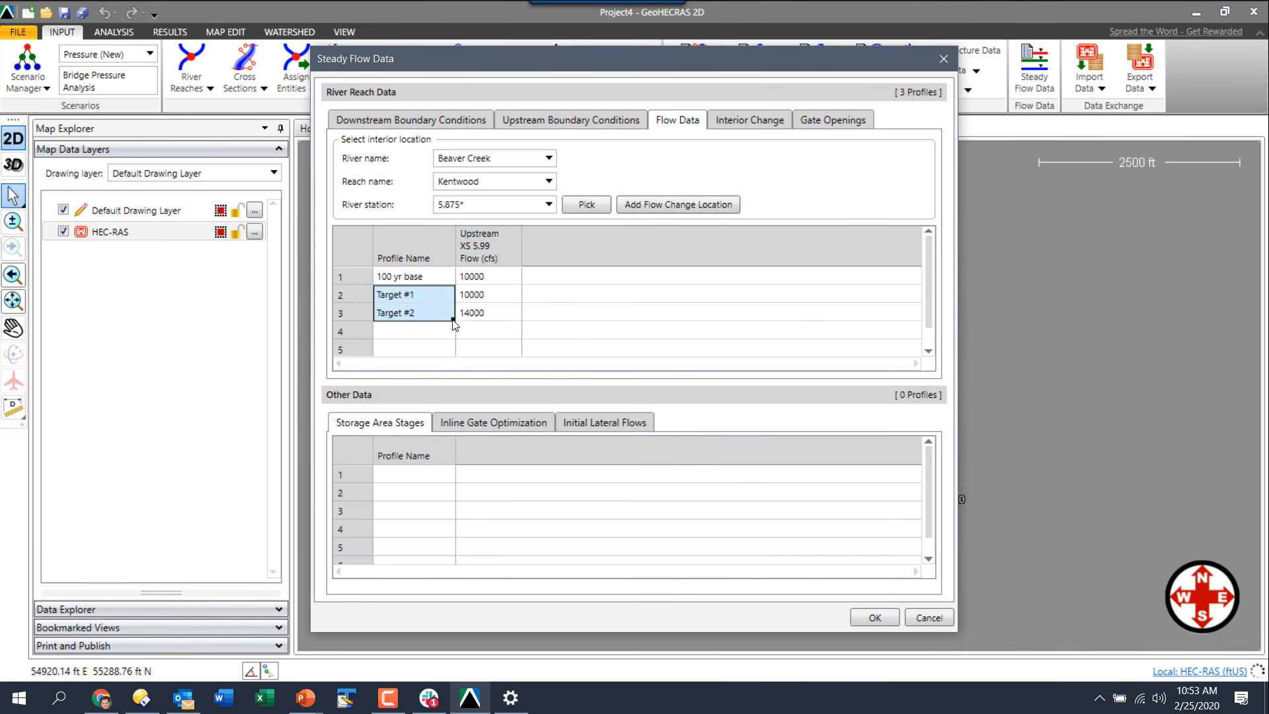
left_click_drag(453, 321, 472, 357)
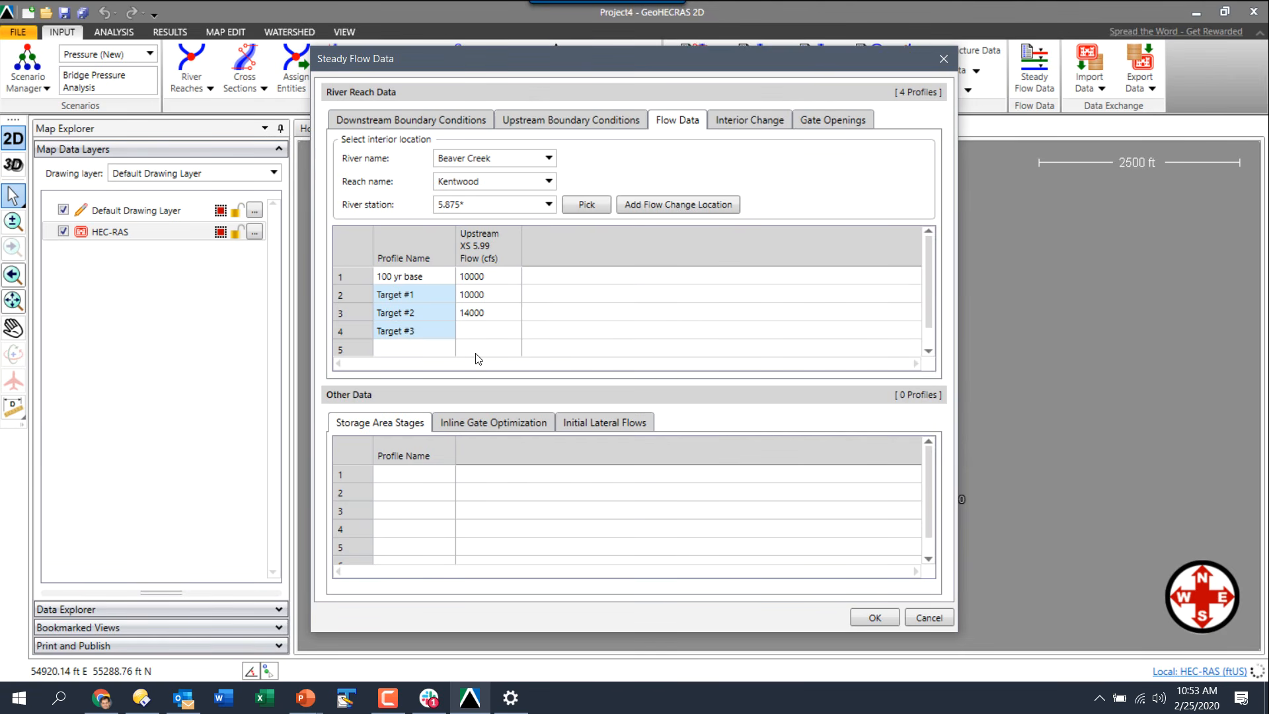
left_click(515, 282)
left_click_drag(518, 282, 526, 335)
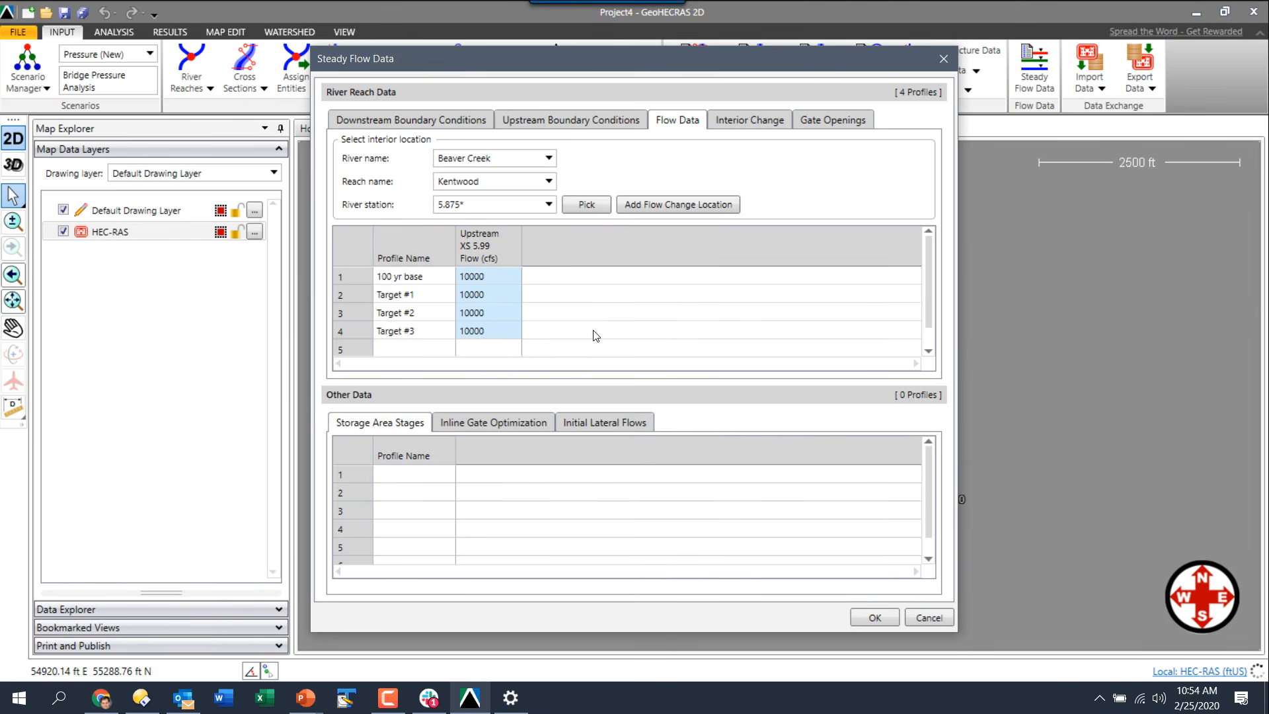
Set the downstream boundary condition of the Target #3 profile to Water Surface Elev.
left_click(433, 119)
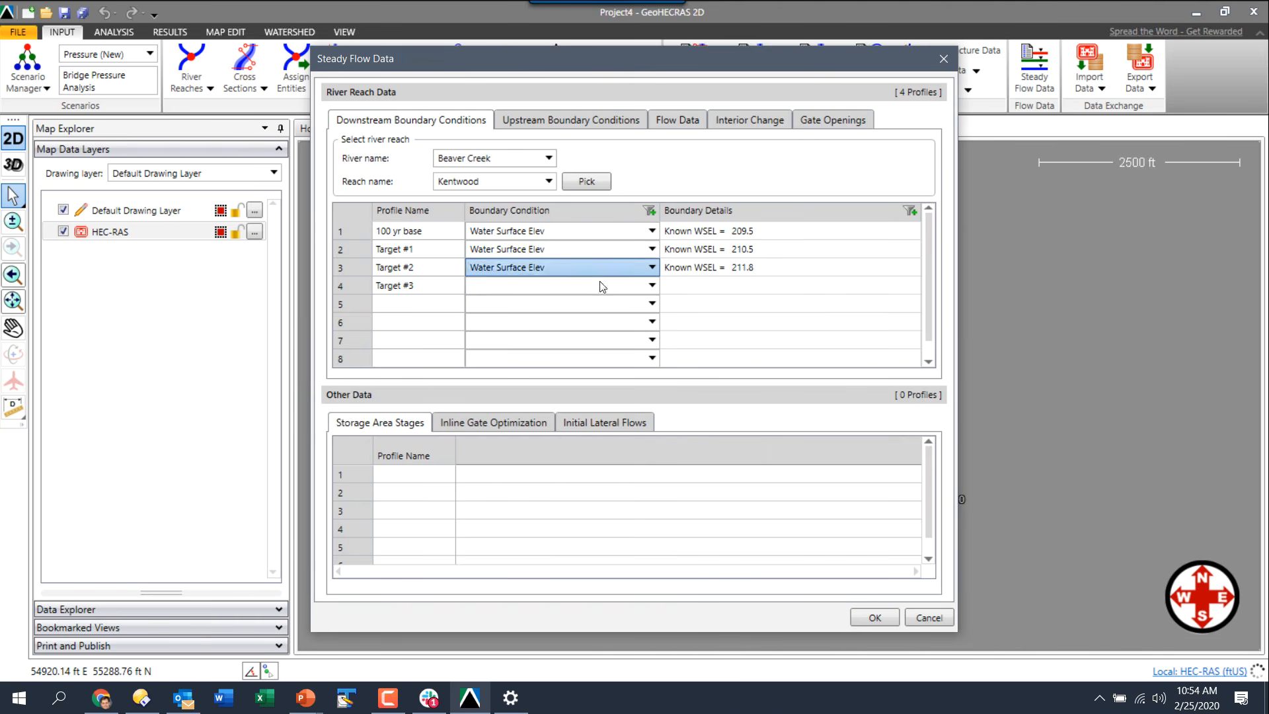
left_click(638, 284)
left_click(565, 385)
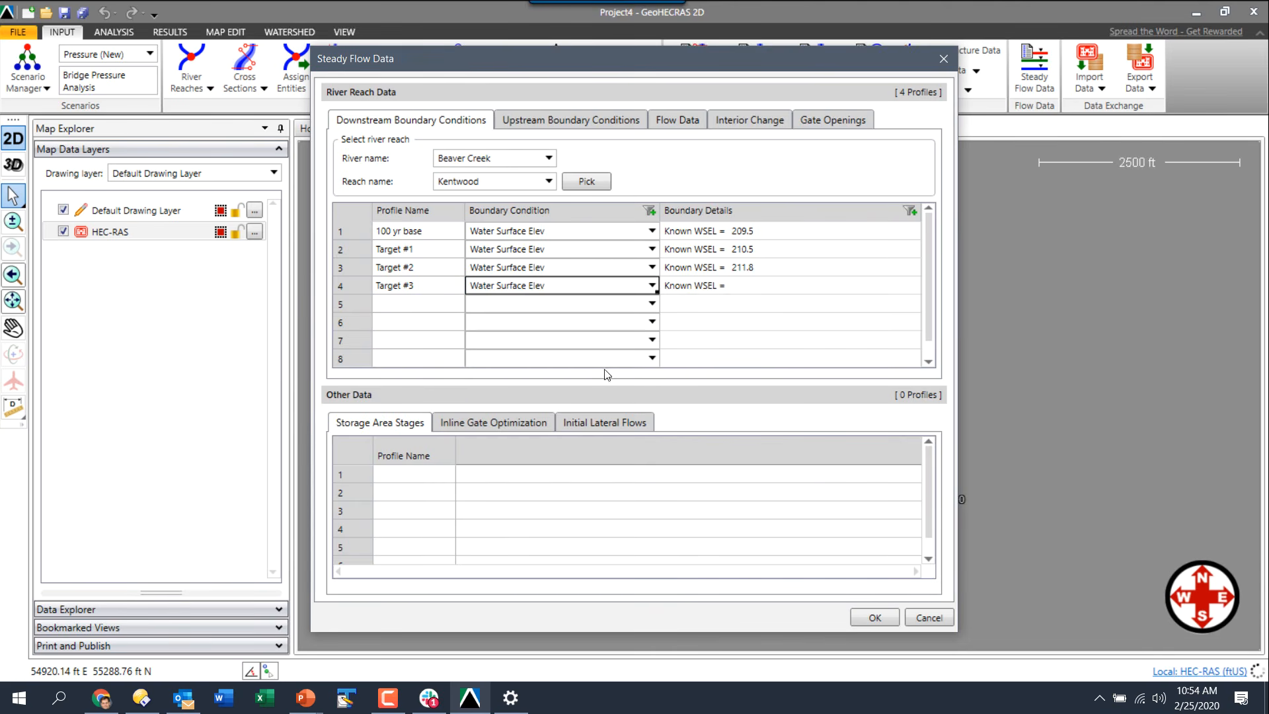
Fill the known water surface elevation of 210.5 from Target #1 down to Target #3 and accept the steady flow data.
left_click(749, 233)
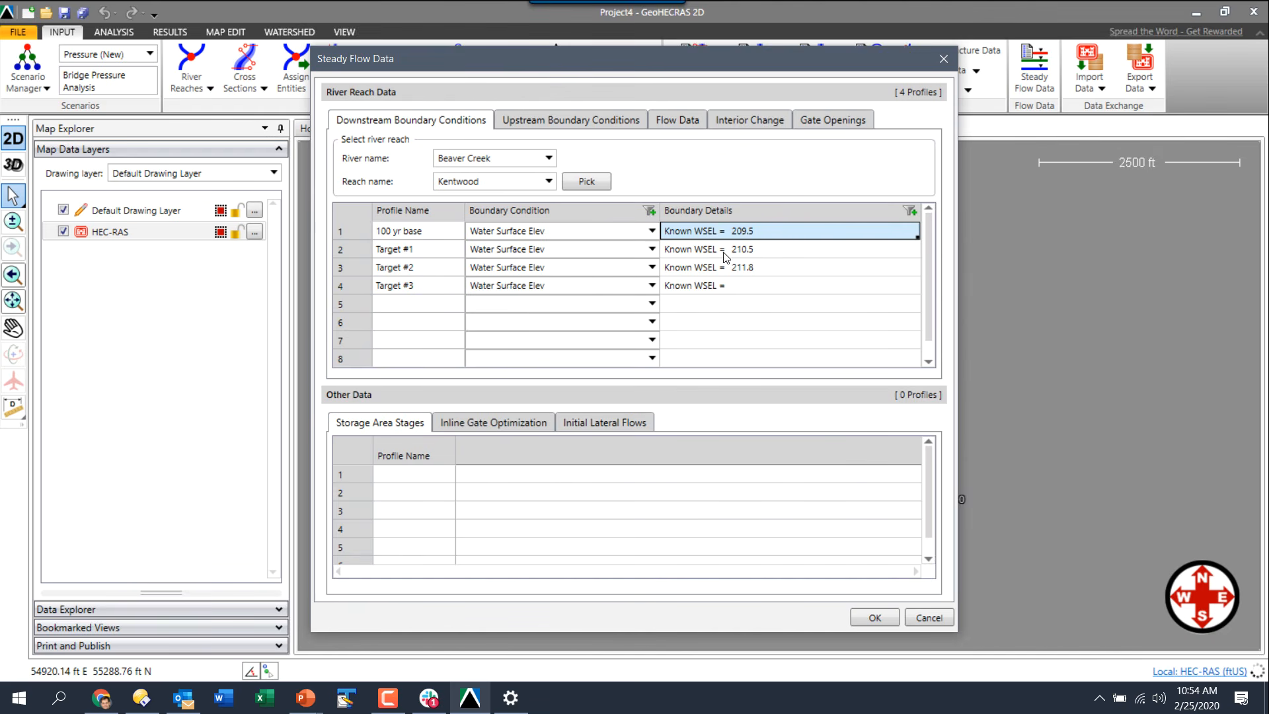
left_click(725, 256)
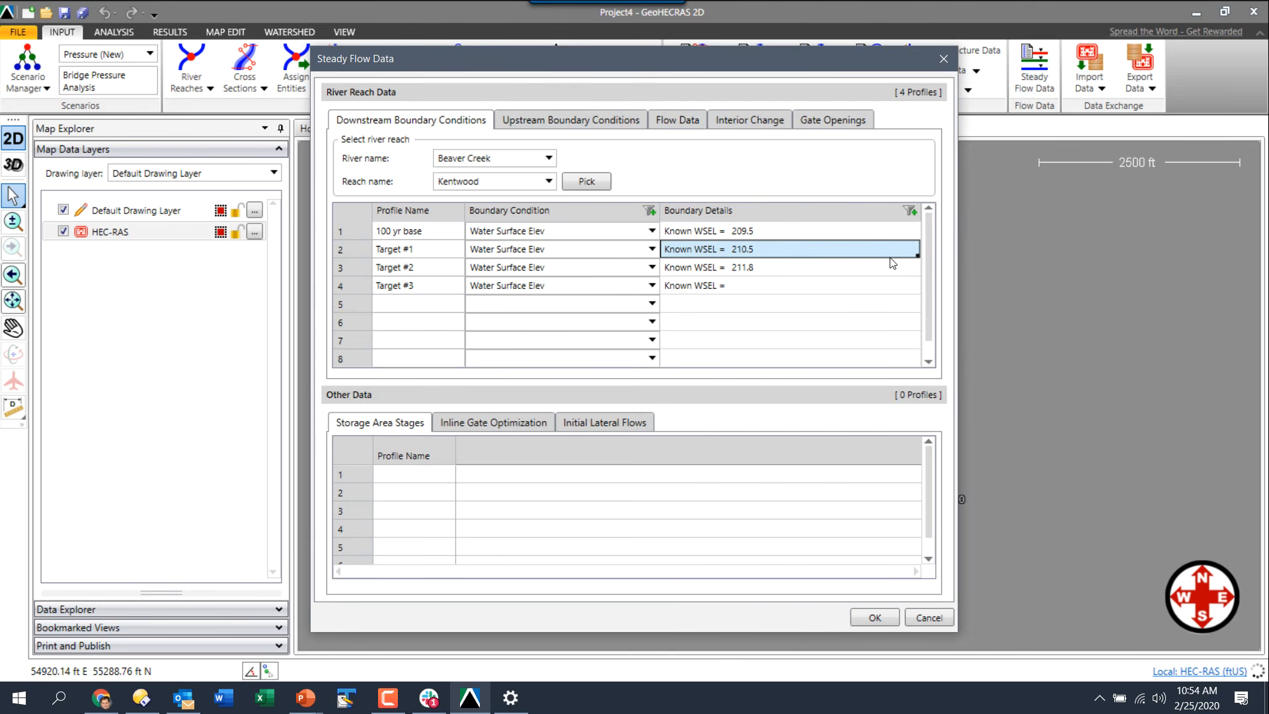
left_click_drag(918, 253, 905, 343)
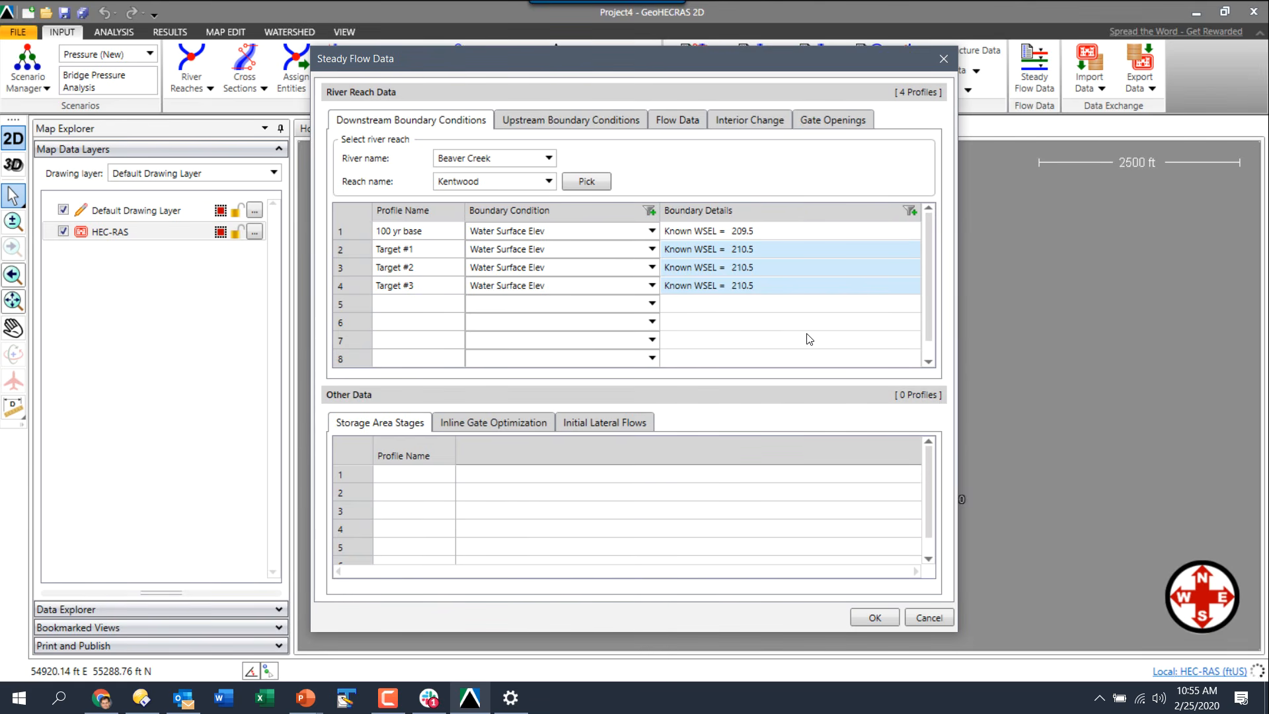
left_click(890, 618)
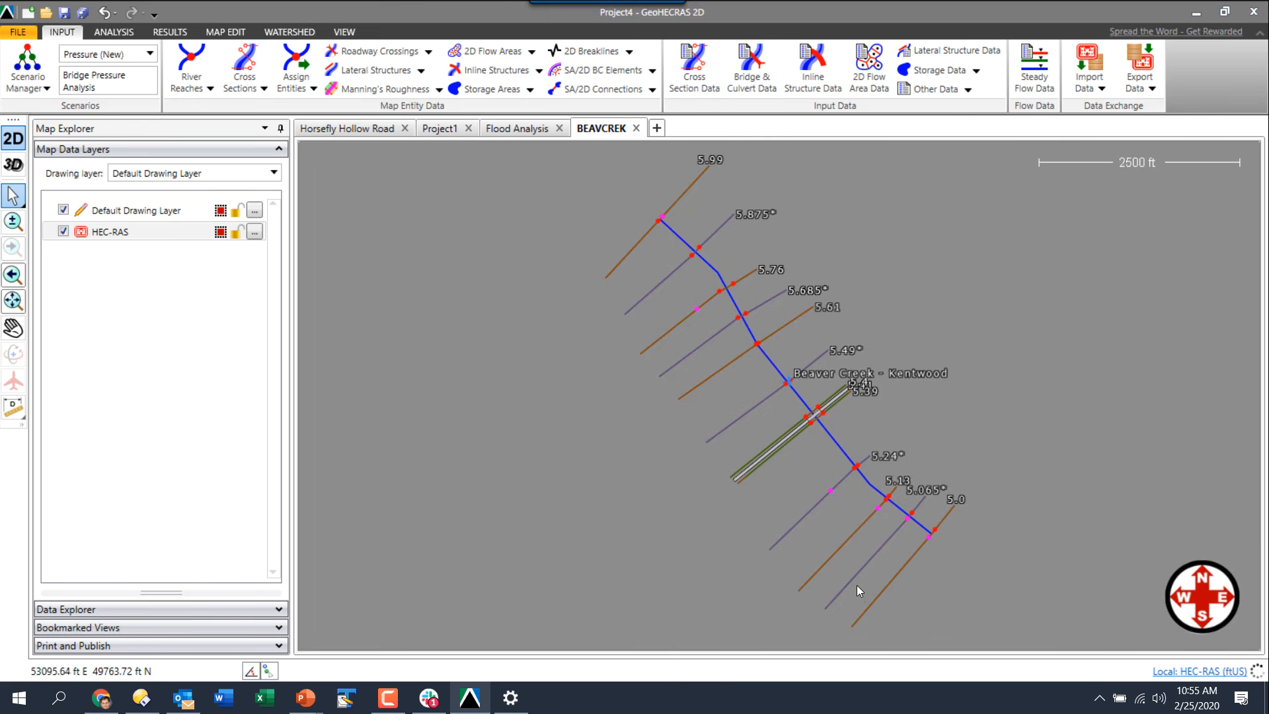
Save the project as BEAVCREK.ghr in the 05 - Floodway Modeling folder.
left_click(64, 12)
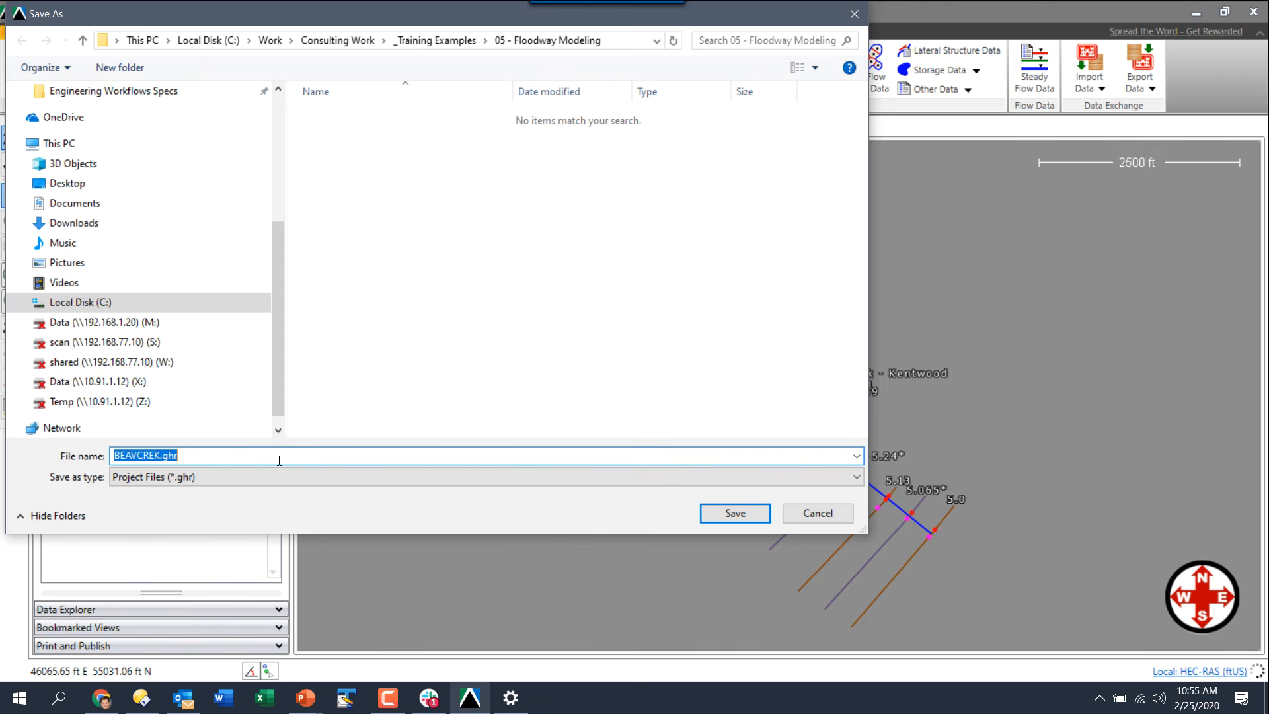
left_click(712, 514)
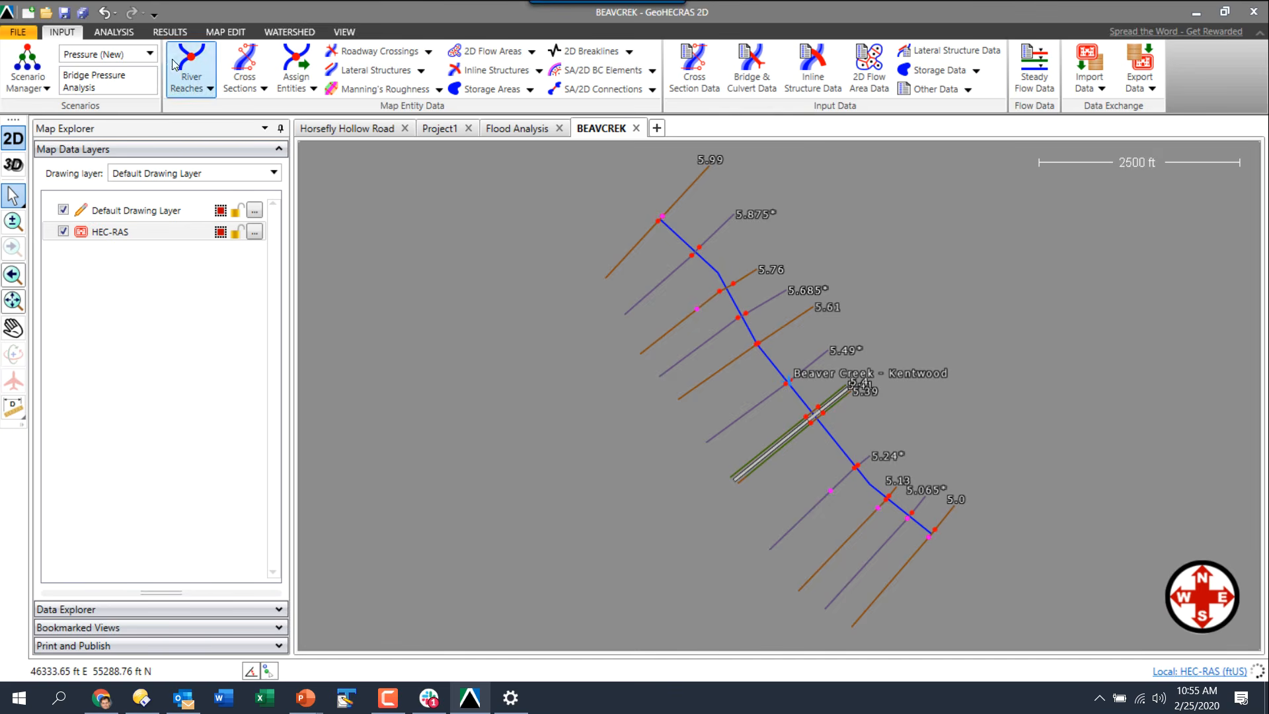
Open the Floodplain Encroachments definition for Beaver Creek, Kentwood reach, and look through its cross section and profile rows.
left_click(116, 33)
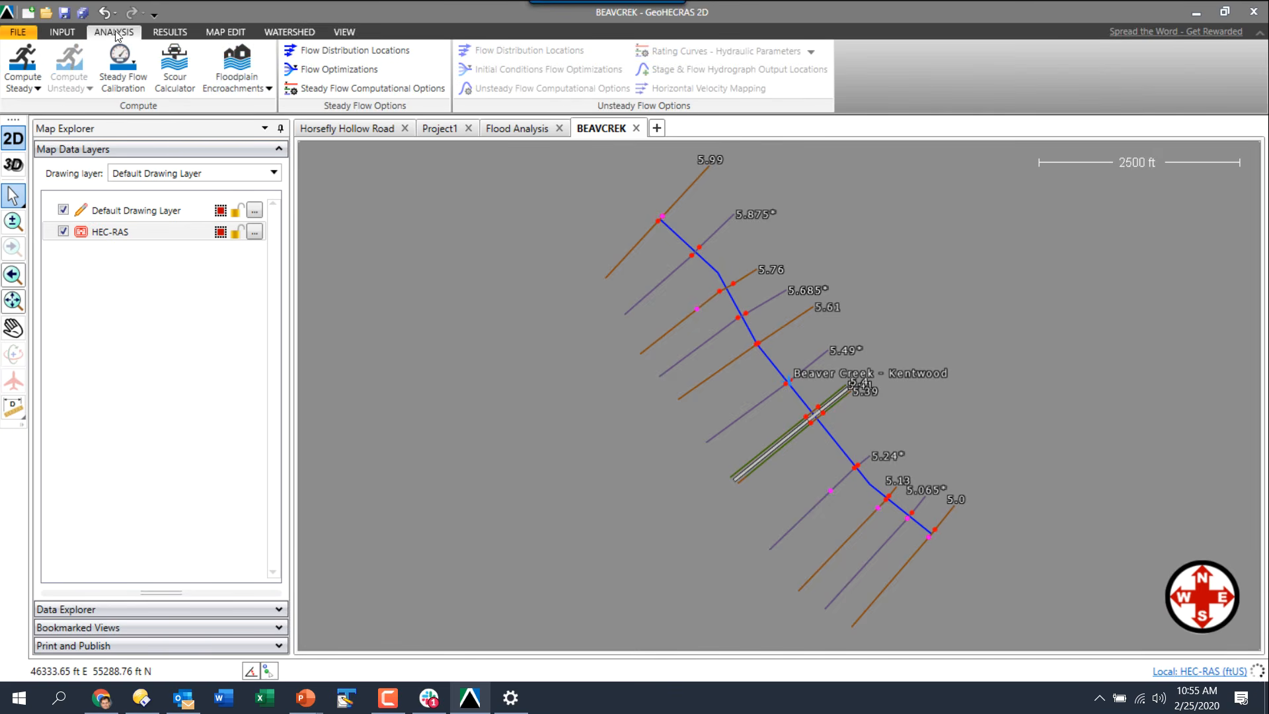
left_click(255, 86)
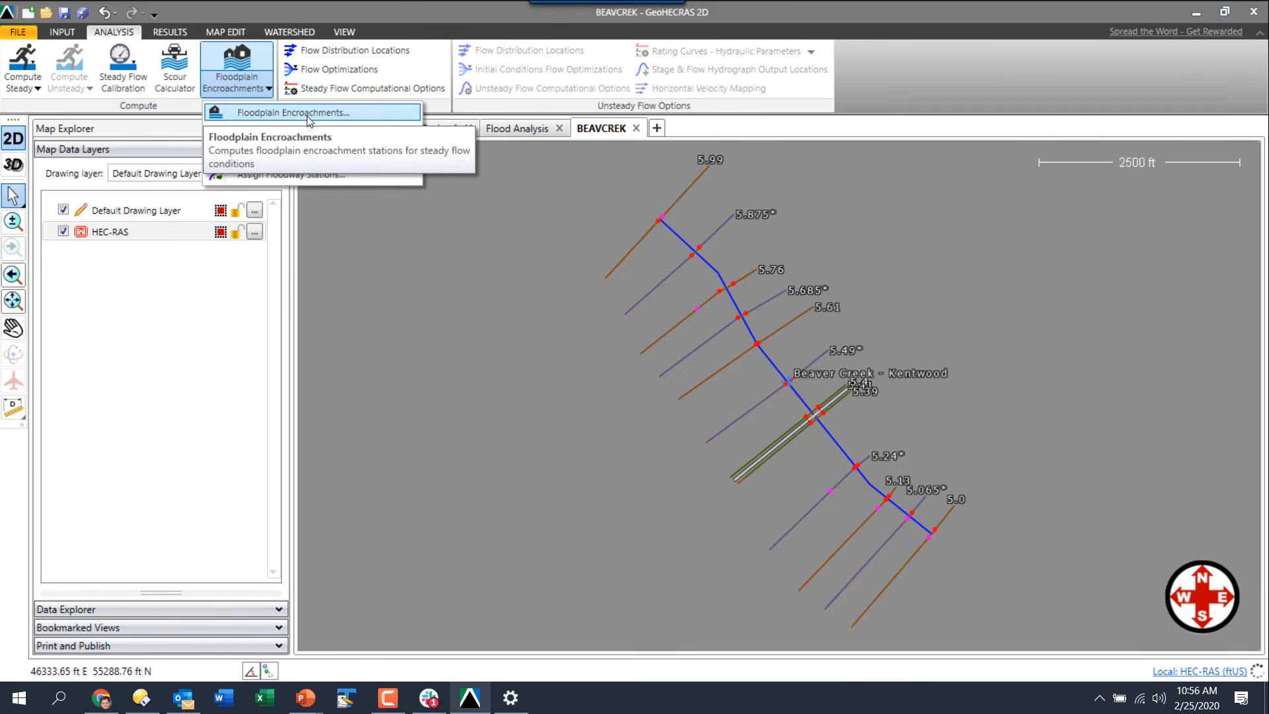
left_click(309, 114)
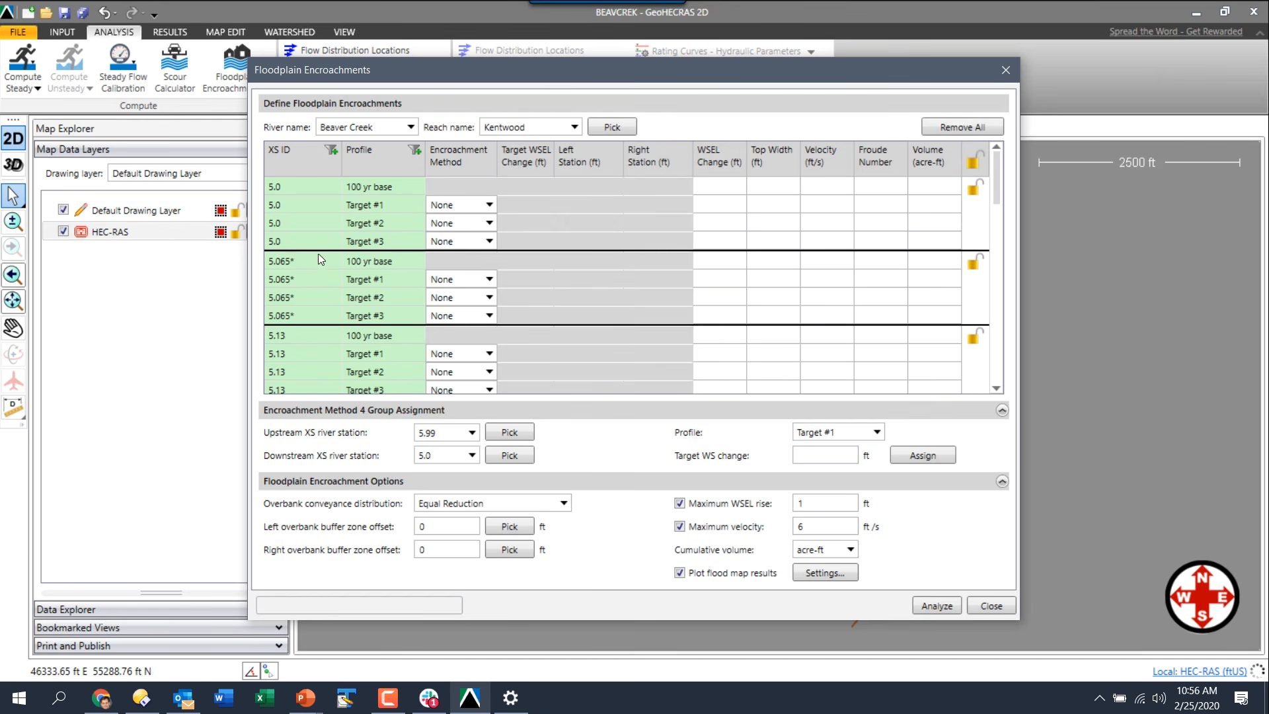
scroll(320, 218, "down", 2)
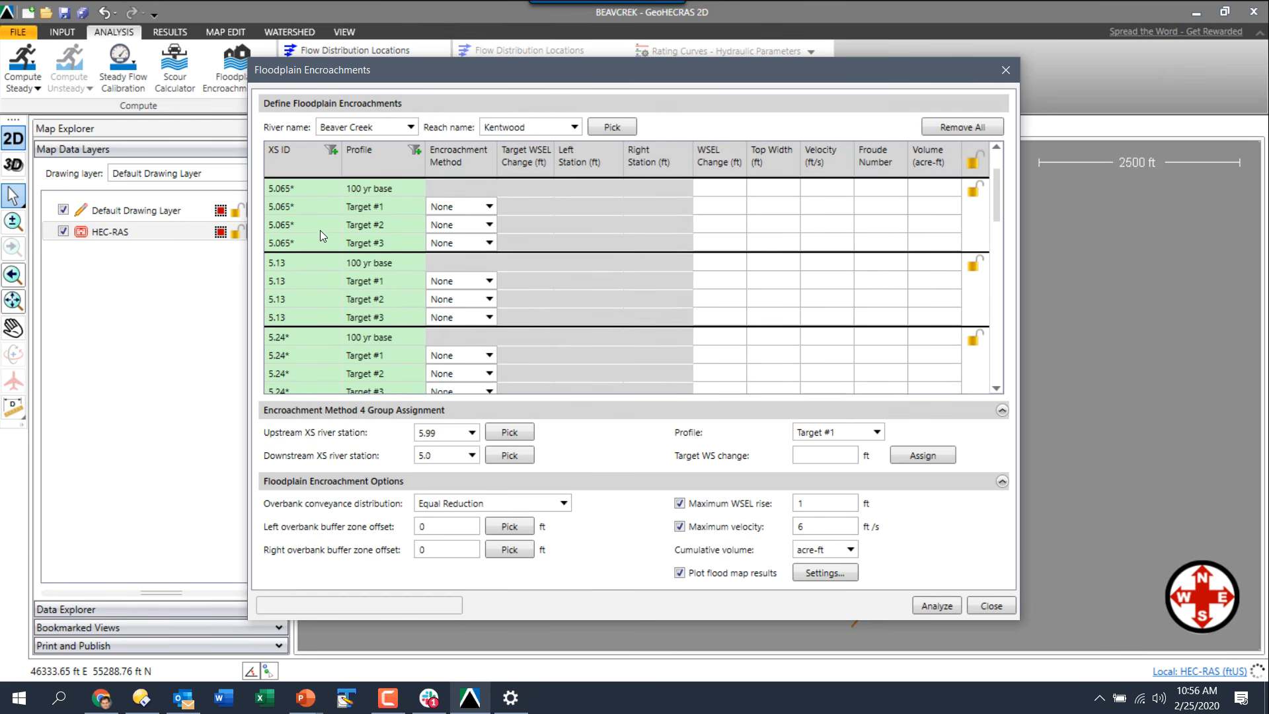
Look through the cross section rows up to 5.875* and check the encroachment methods available for Target #1 at cross section 5.0.
scroll(322, 247, "down", 5)
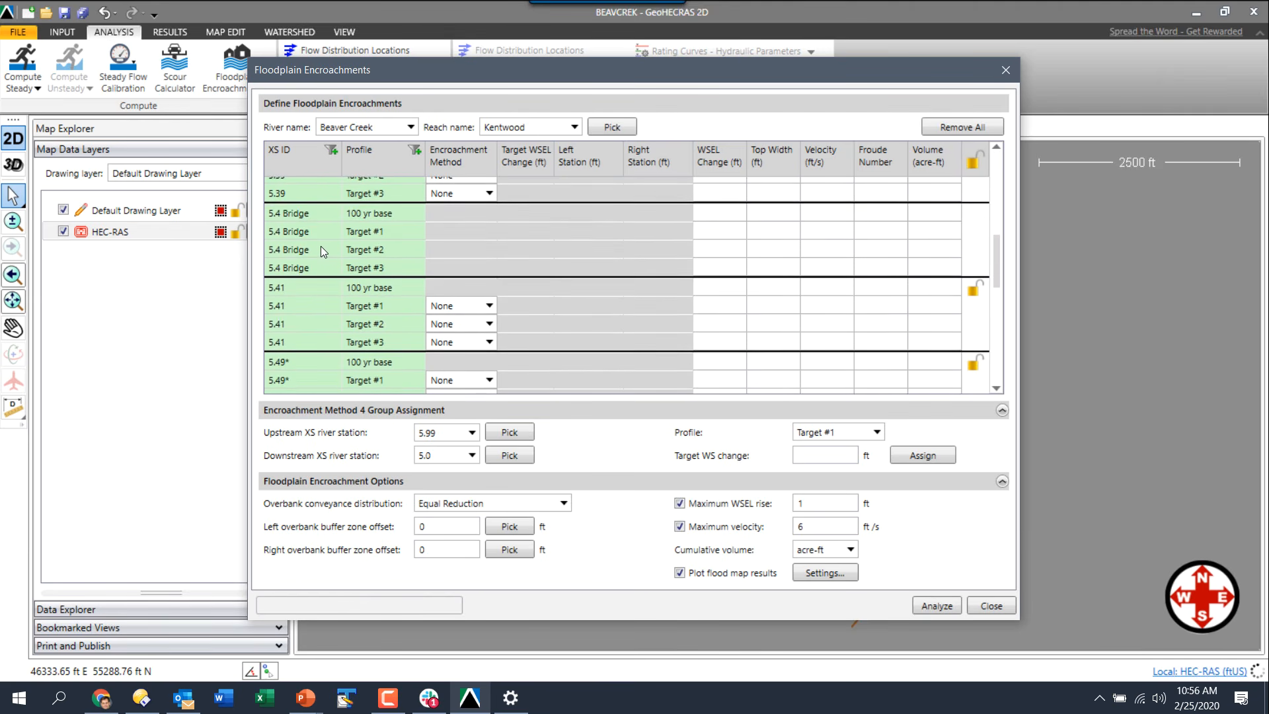
scroll(321, 250, "down", 2)
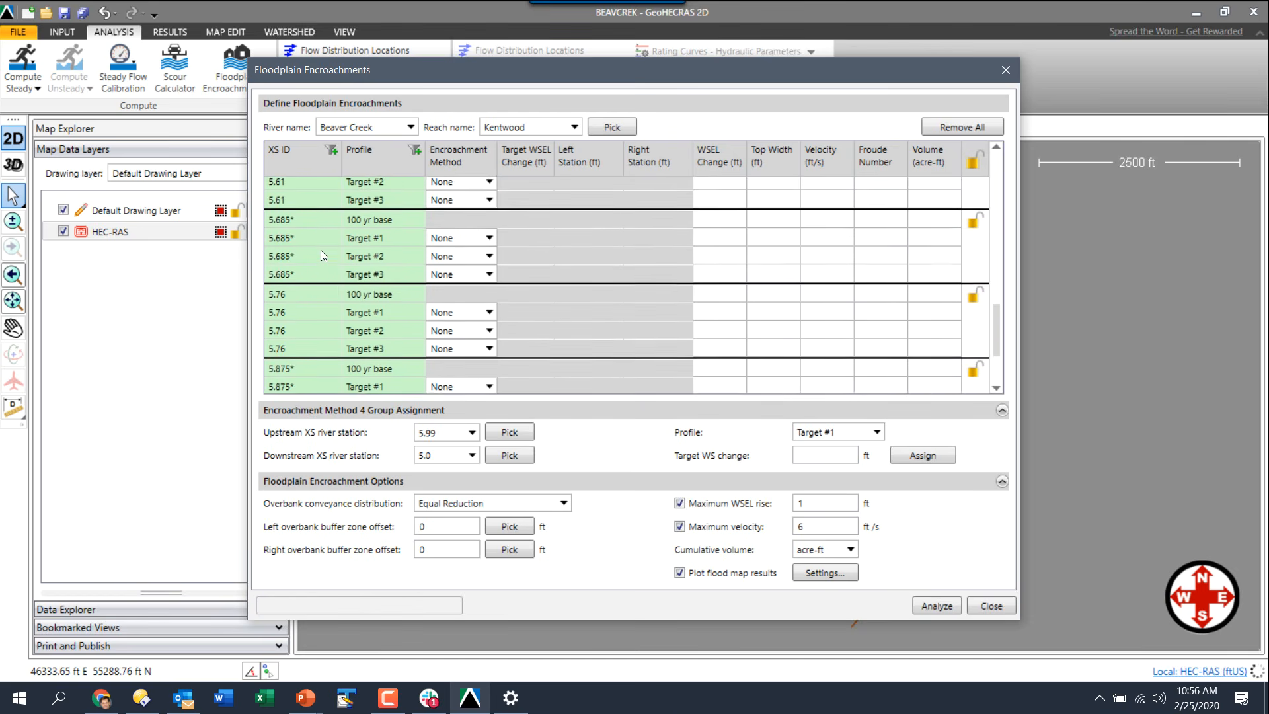
scroll(320, 244, "up", 6)
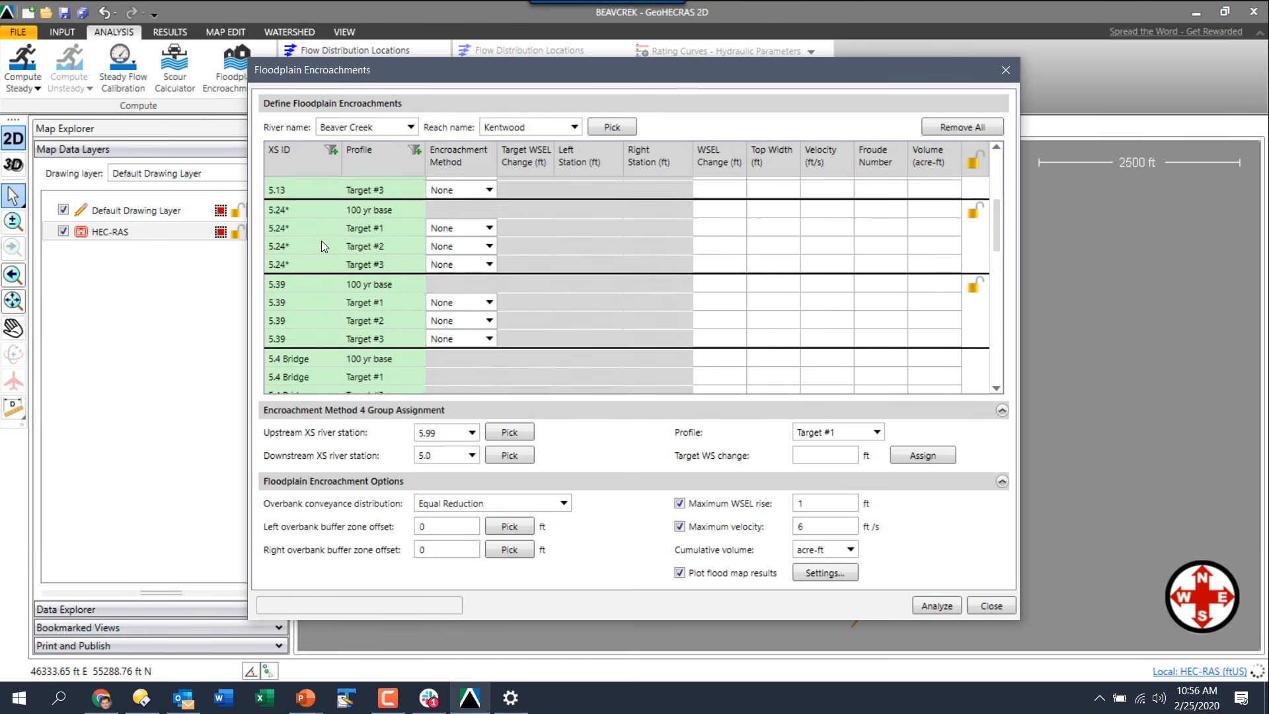
scroll(321, 225, "up", 3)
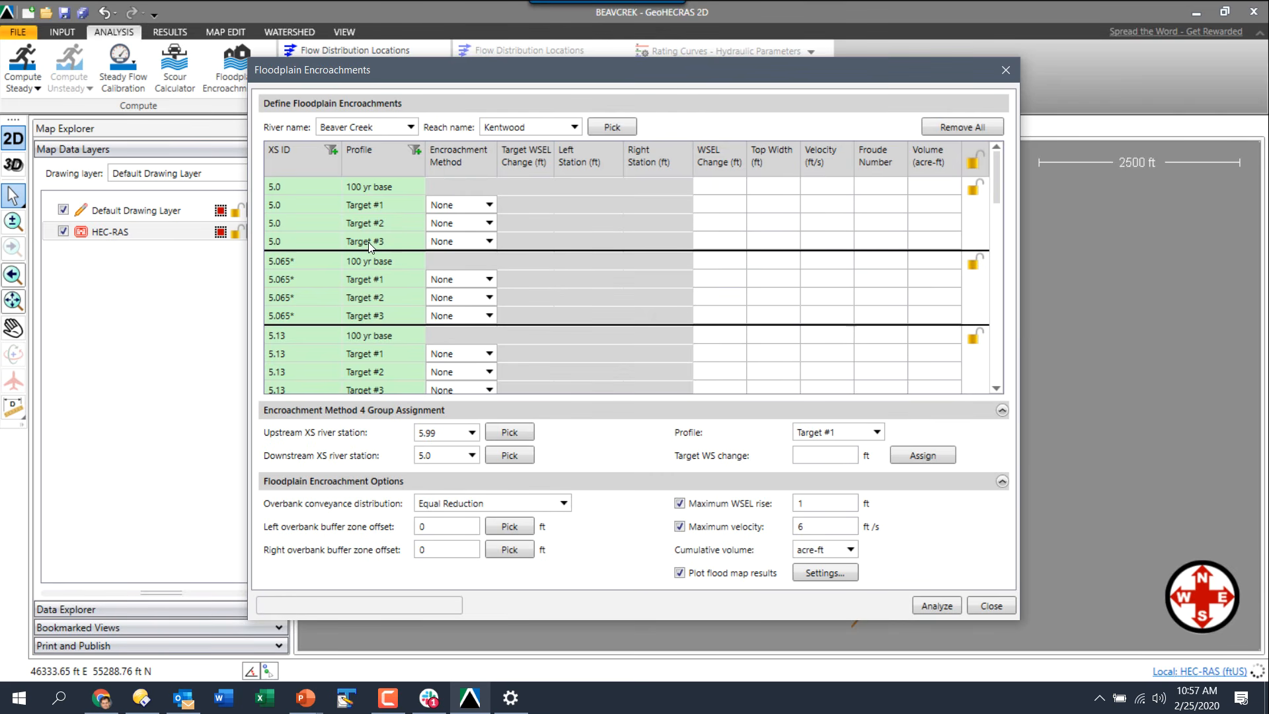
left_click(461, 205)
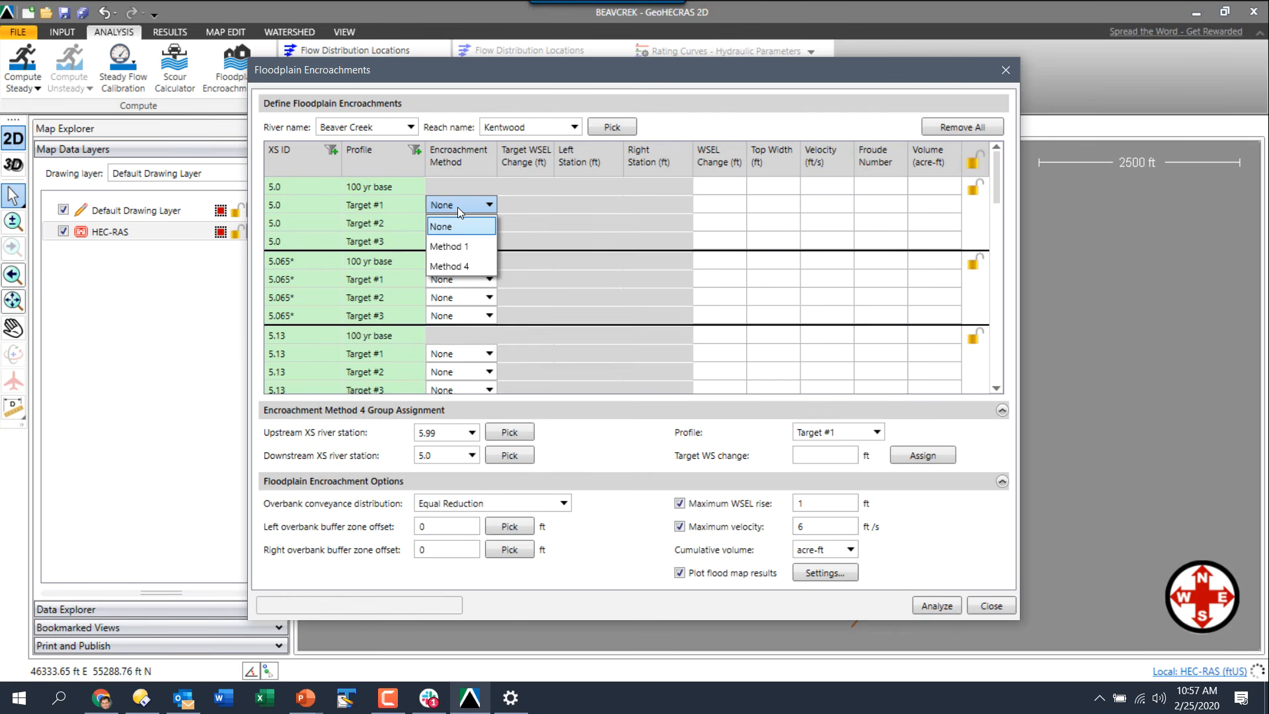
left_click(459, 208)
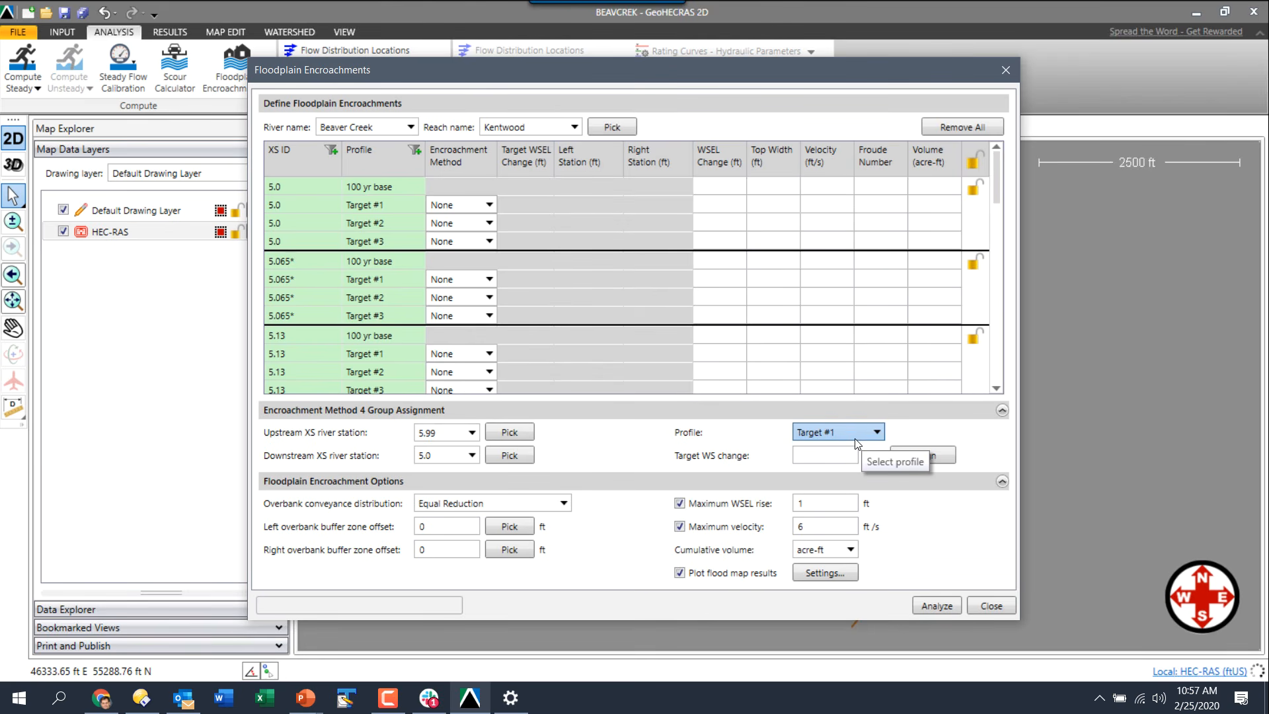
Assign Method 4 with a target water surface change of 0.8 ft to Target #1 between river stations 5.99 and 5.0.
left_click(821, 459)
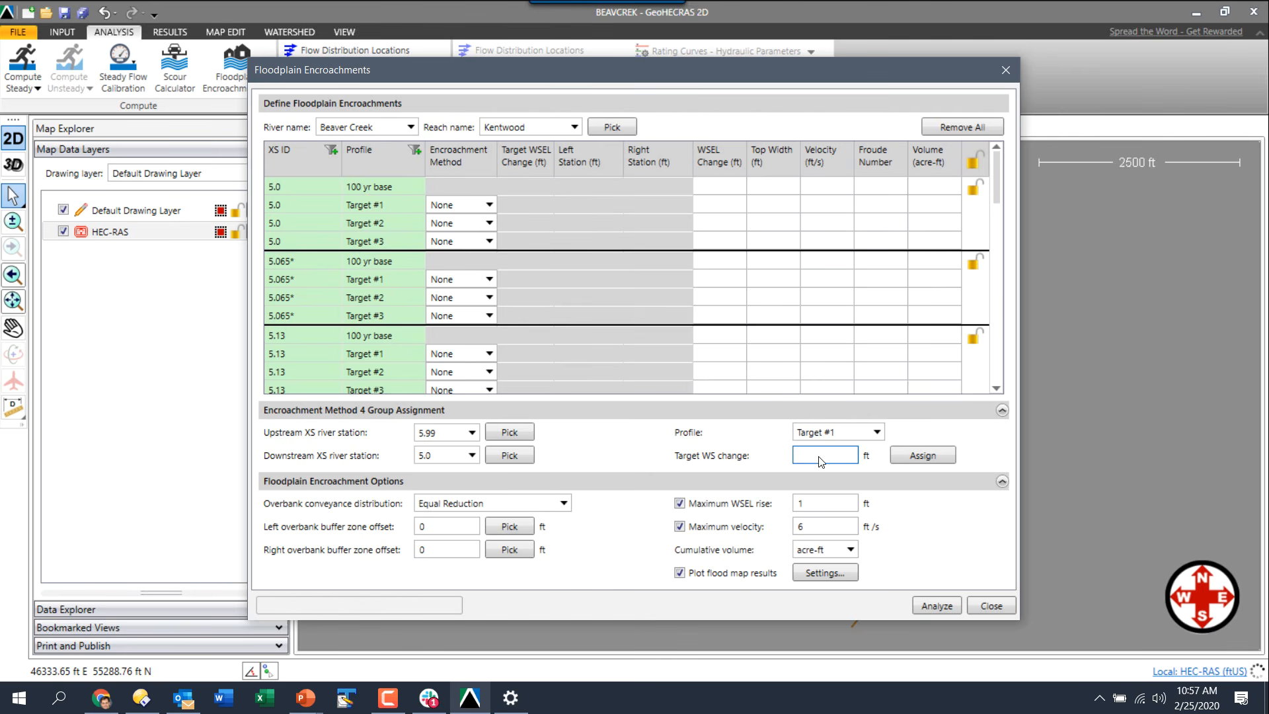
type(".8")
left_click(910, 461)
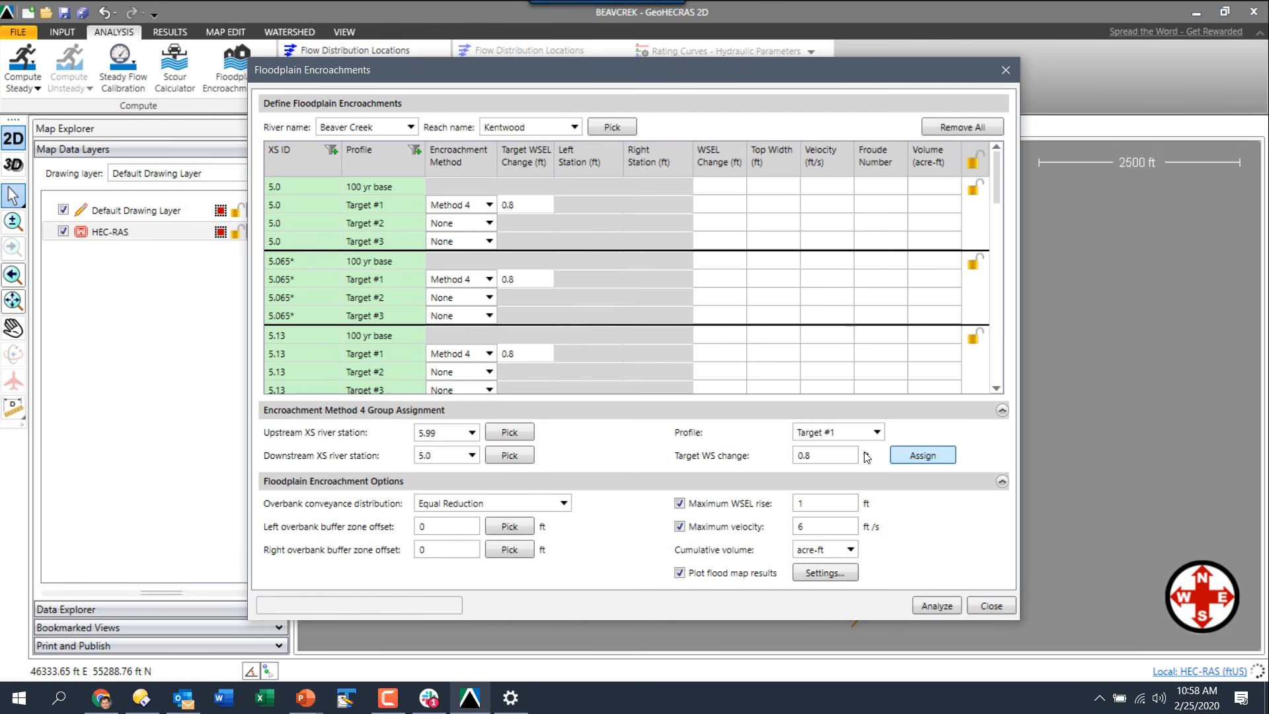
Assign Method 4 with a target water surface change of 1 ft to Target #2 over the same river stations.
left_click(838, 431)
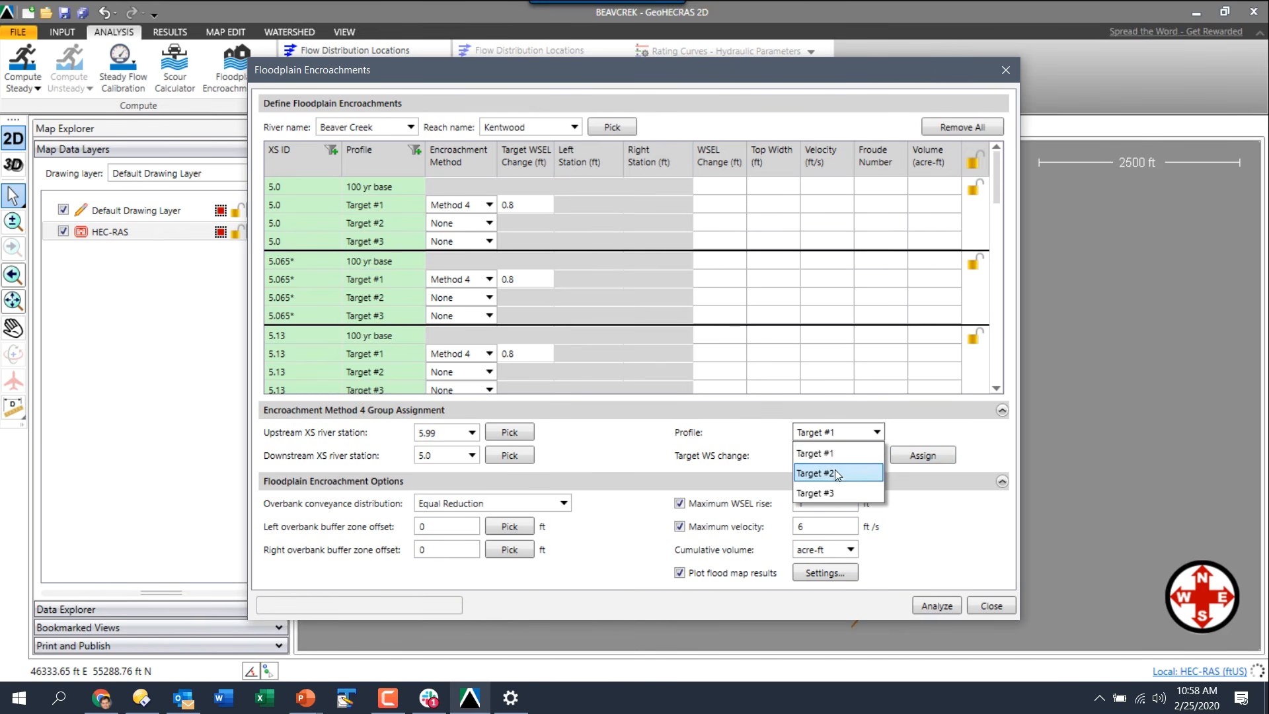
left_click(835, 470)
left_click_drag(832, 461, 795, 457)
type("1")
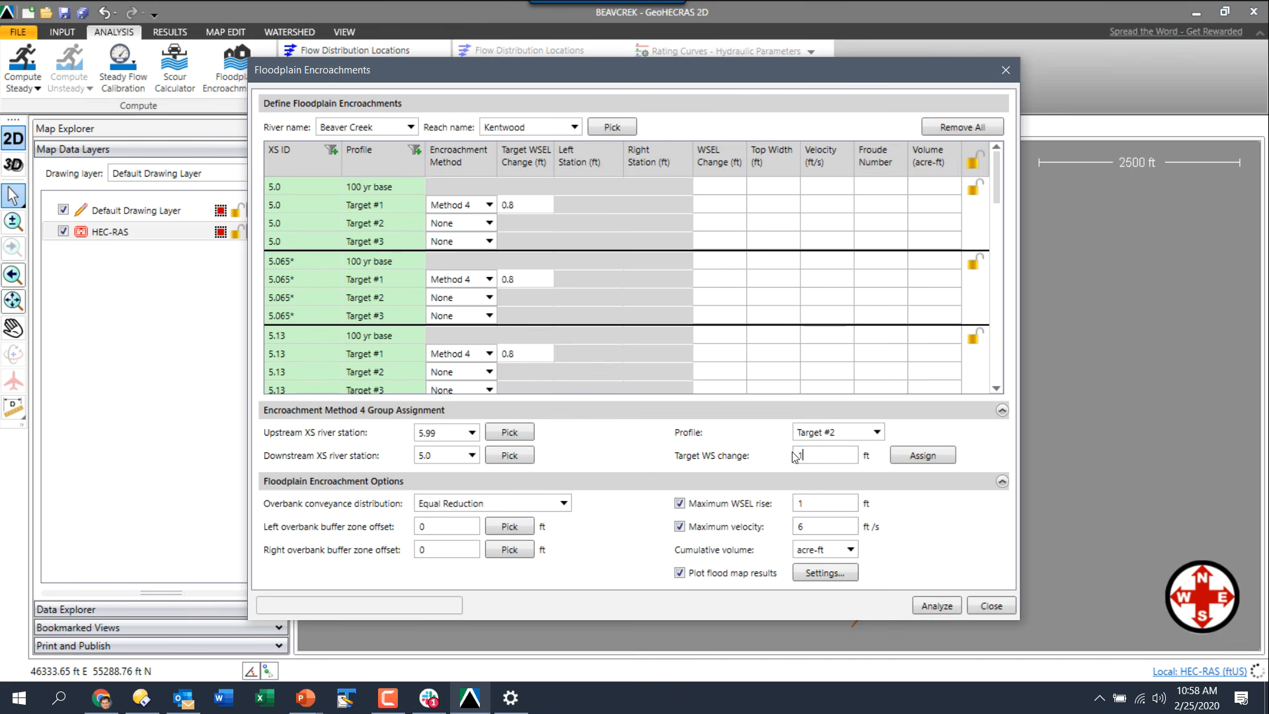
left_click(911, 462)
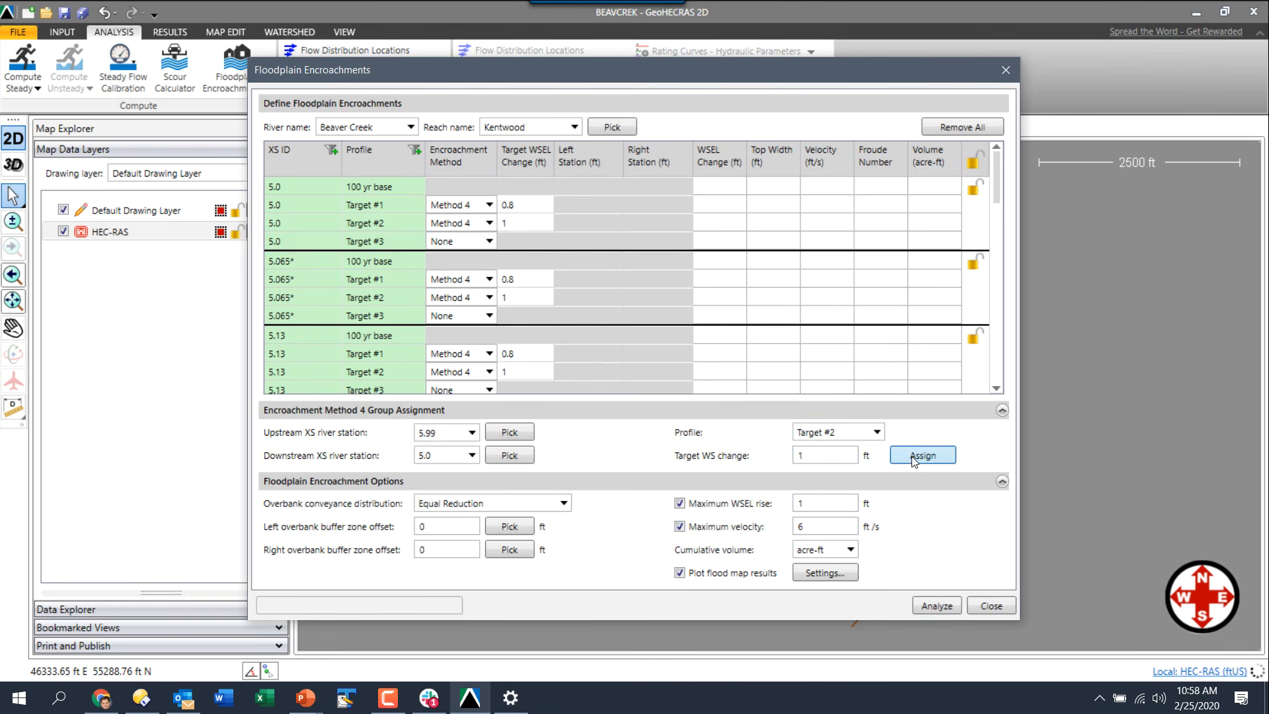
Assign Method 4 with a target water surface change of 1.2 ft to Target #3 over the same river stations.
left_click(851, 438)
left_click(834, 488)
left_click(831, 462)
type(".")
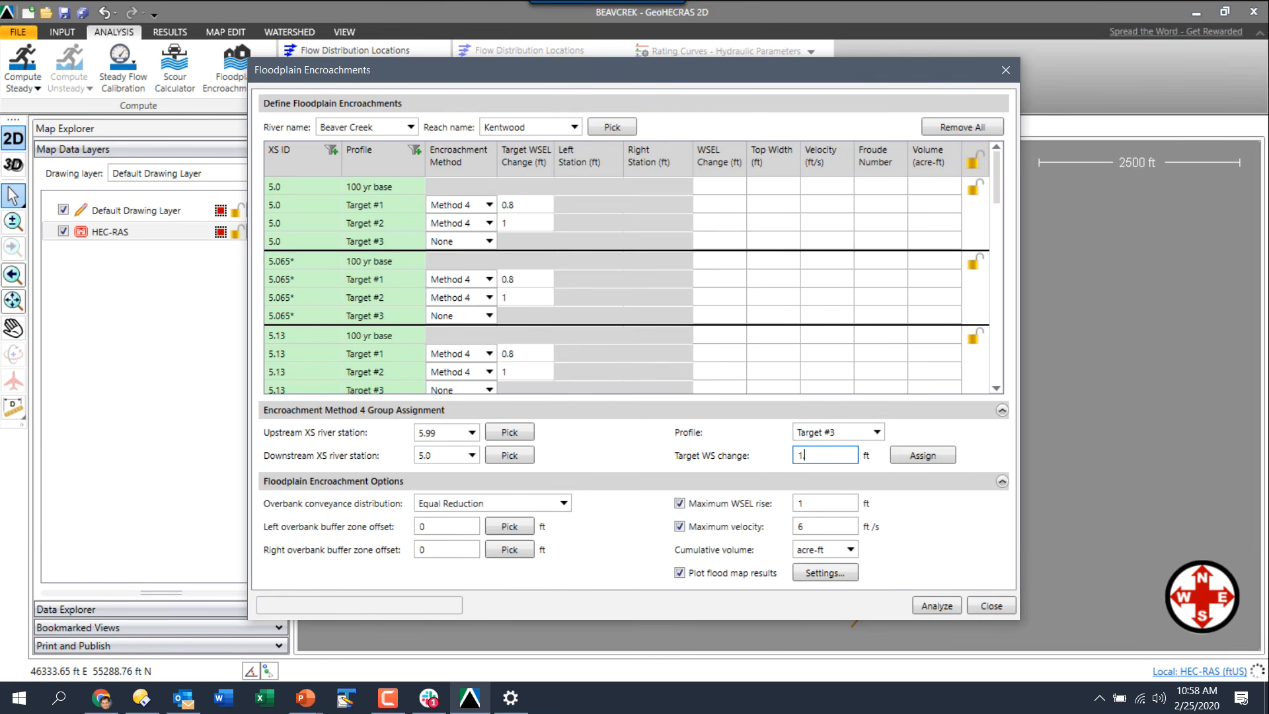
type("2")
left_click(927, 458)
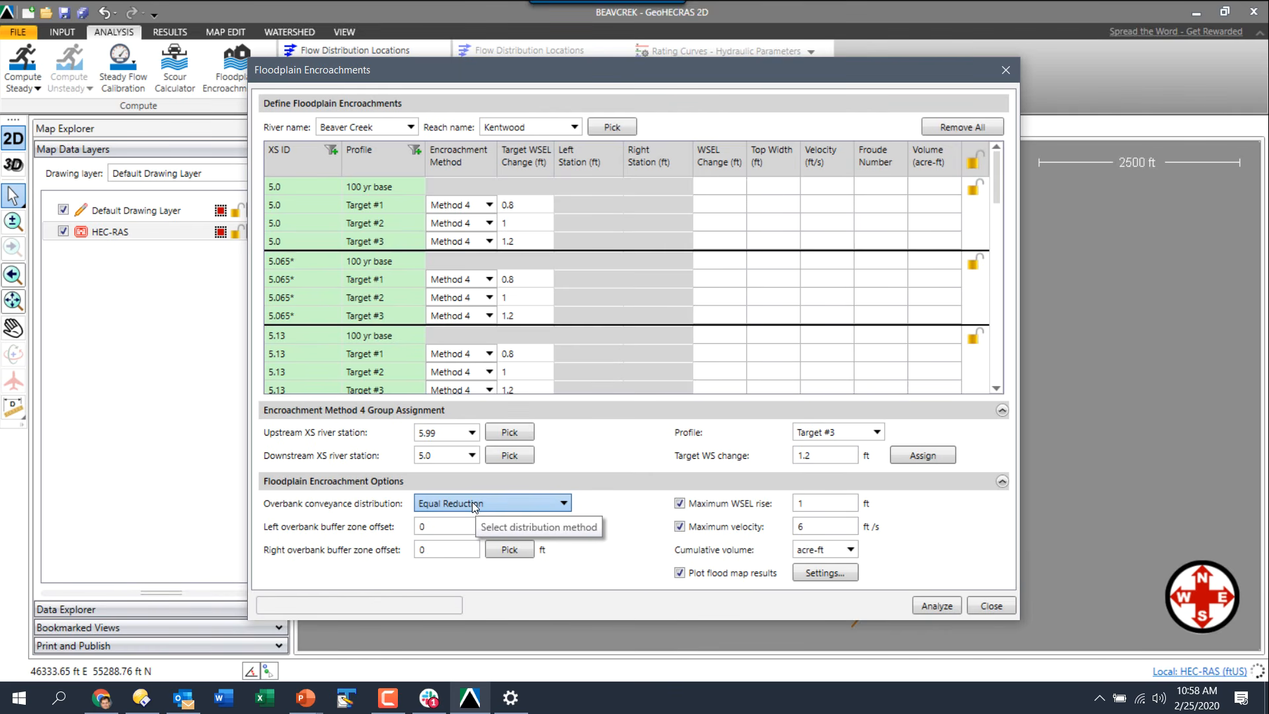
Review the overbank buffer zone offsets and the floodway map settings, leaving the map settings without changes.
left_click(438, 549)
left_click(437, 532)
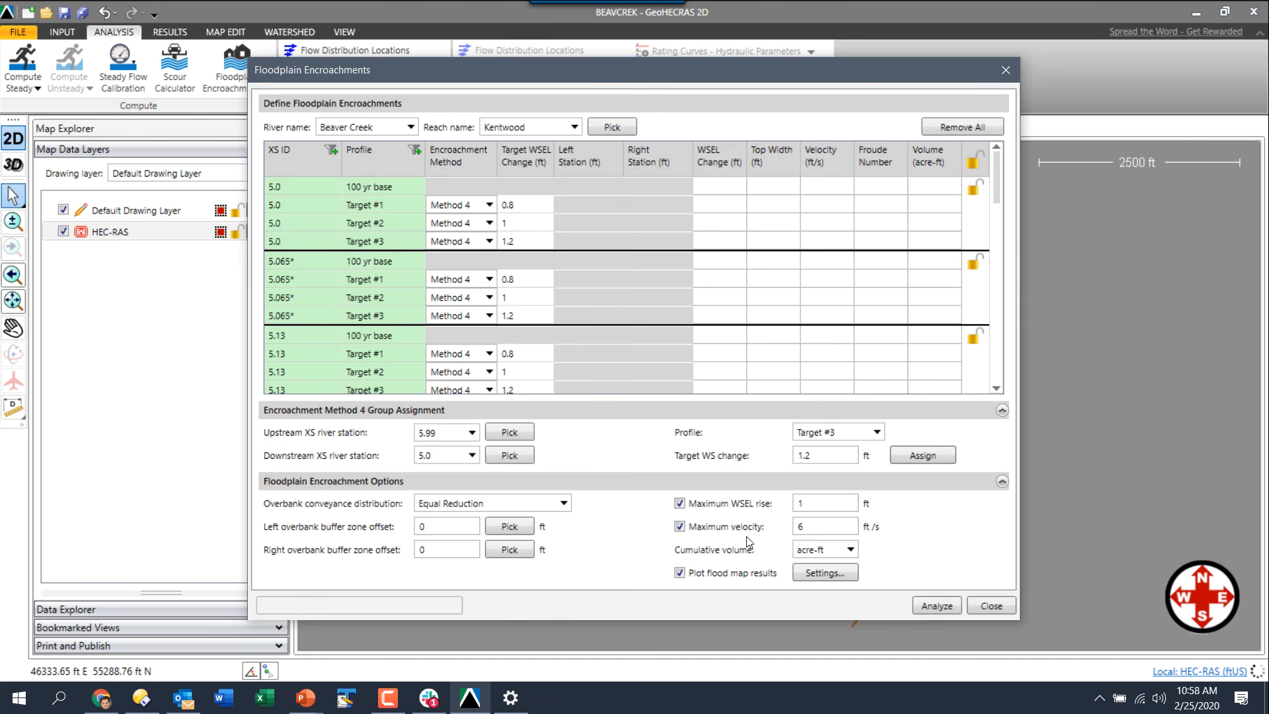
left_click(801, 572)
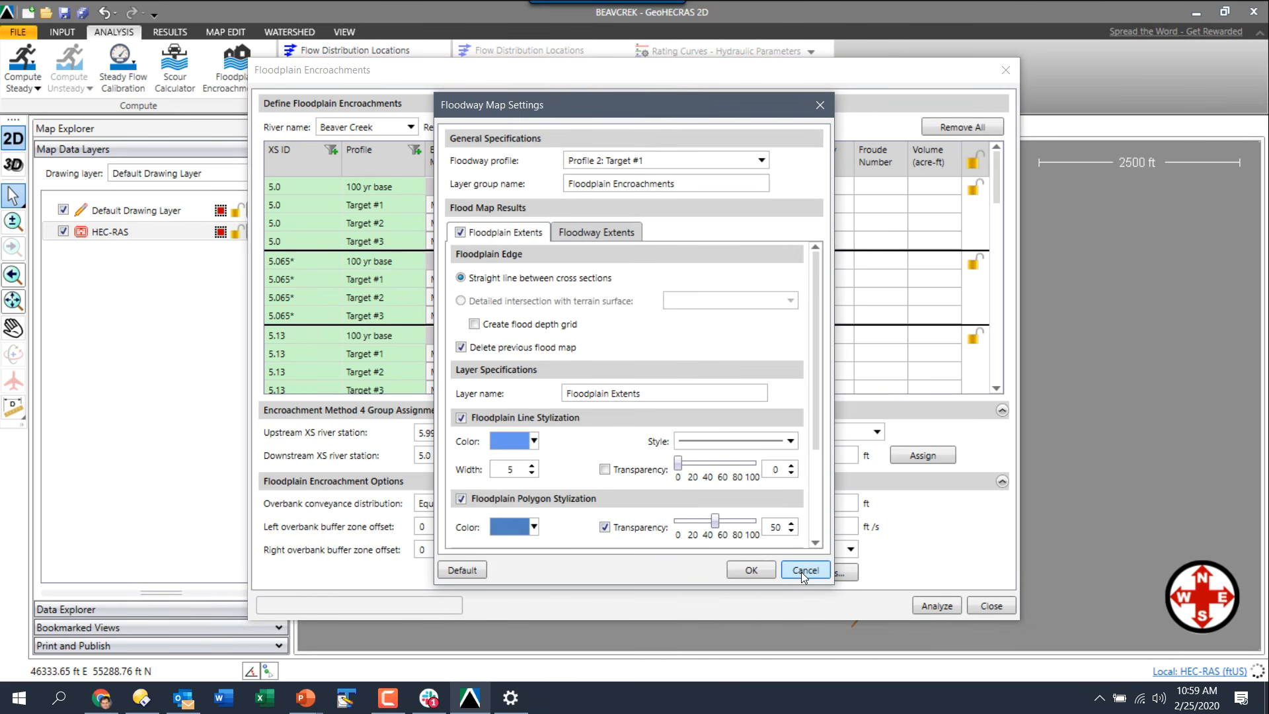
left_click(809, 571)
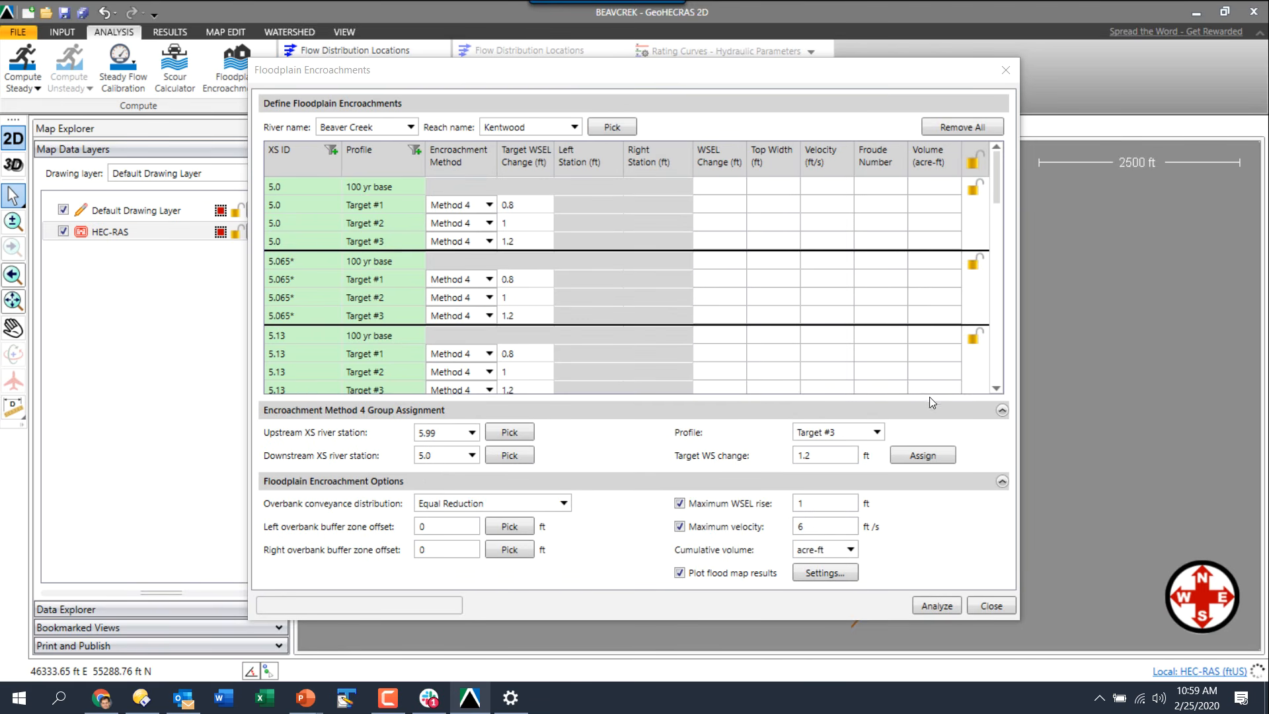
Run the encroachment analysis, uncover the floodway map, and compare the Target #1 top widths at cross sections 5.0 and 5.065*.
left_click(937, 606)
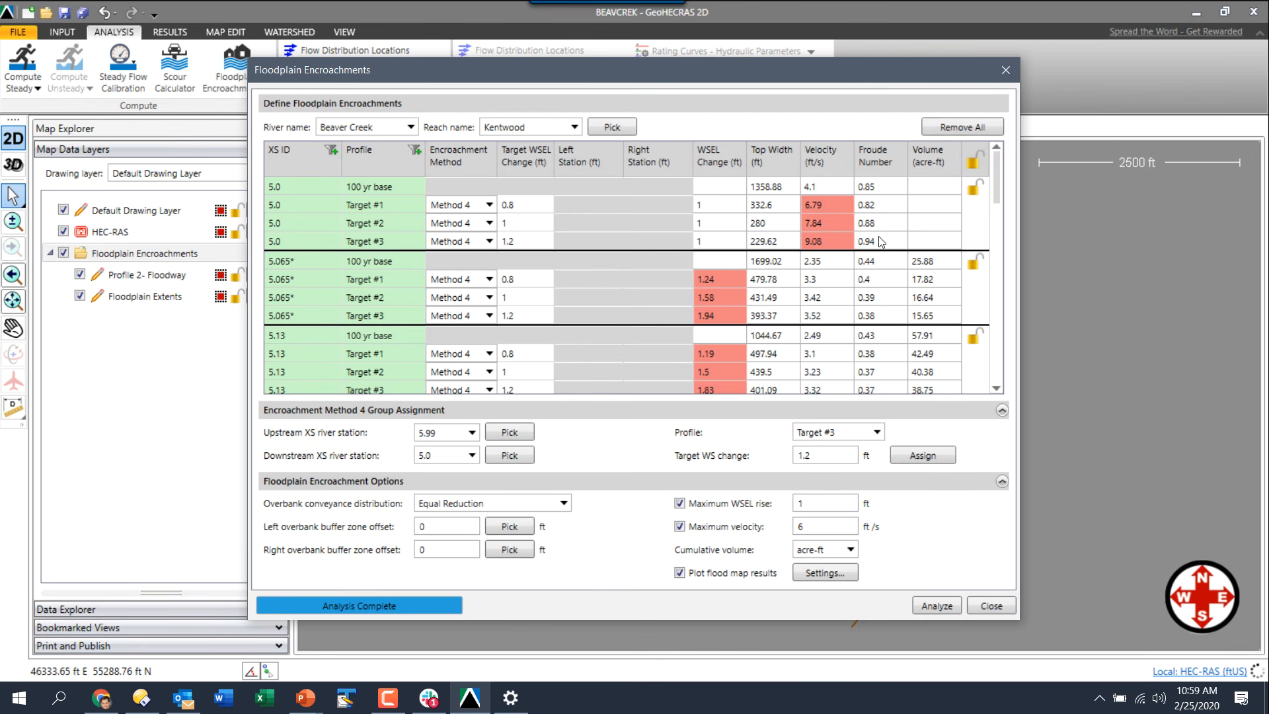
left_click_drag(820, 70, 474, 89)
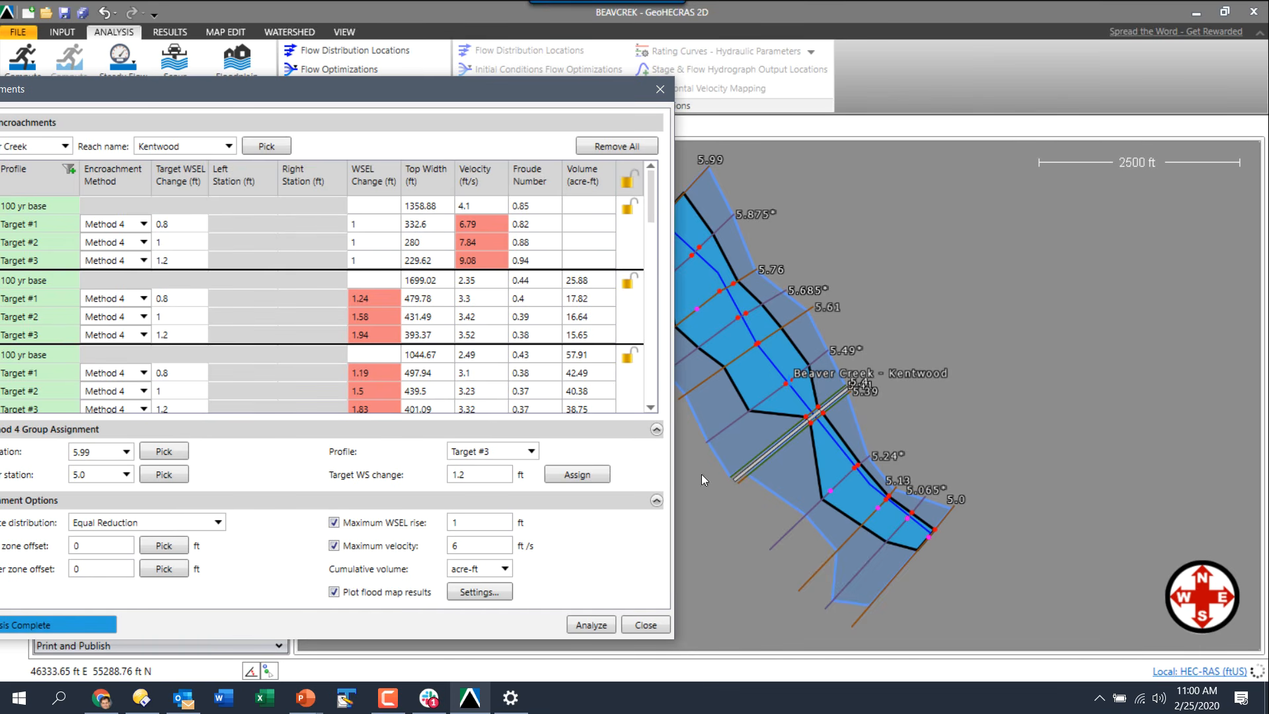
left_click(435, 305)
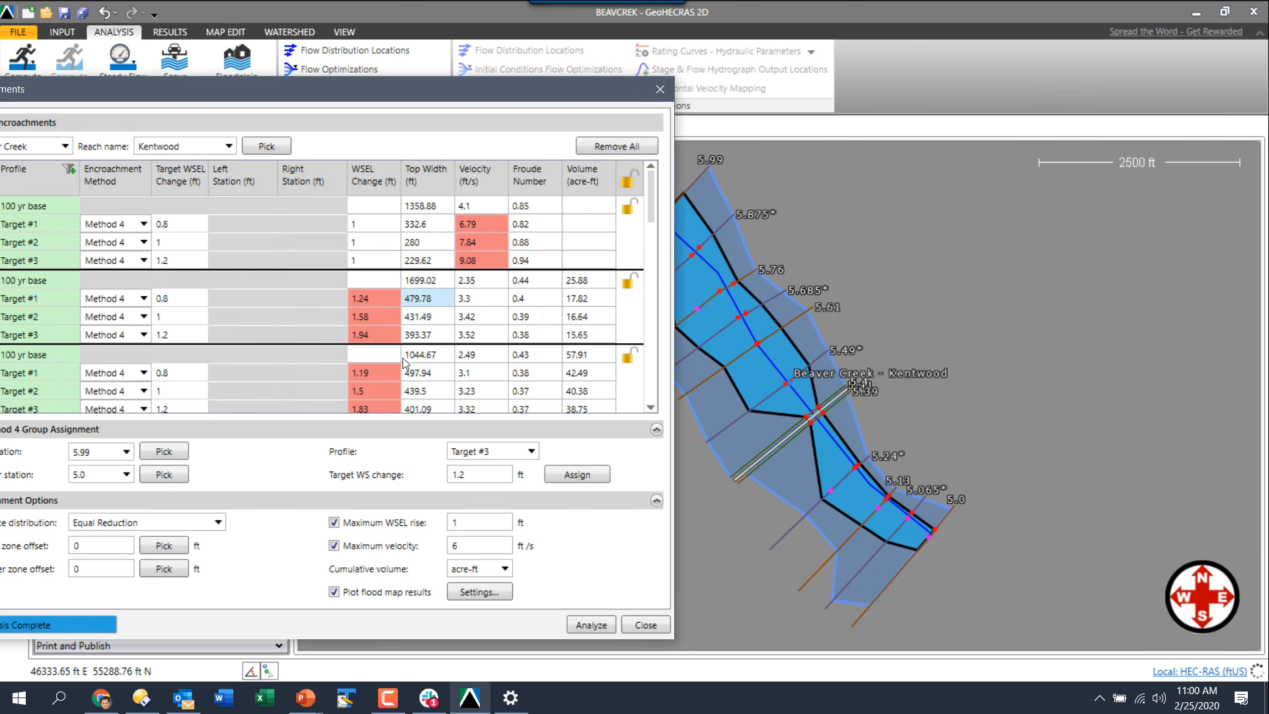
left_click(441, 226)
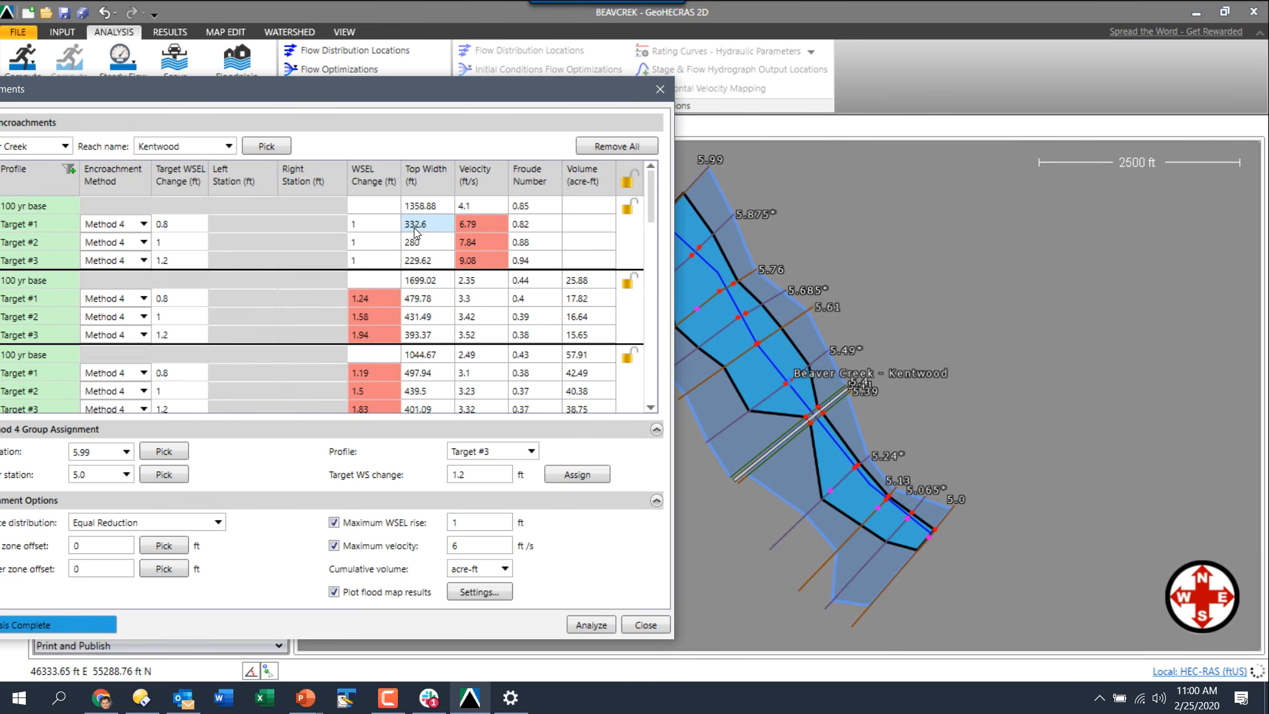
At cross section 5.0, copy the Target #1 target WSEL change of 0.8 ft into the Target #3 row.
left_click(170, 227)
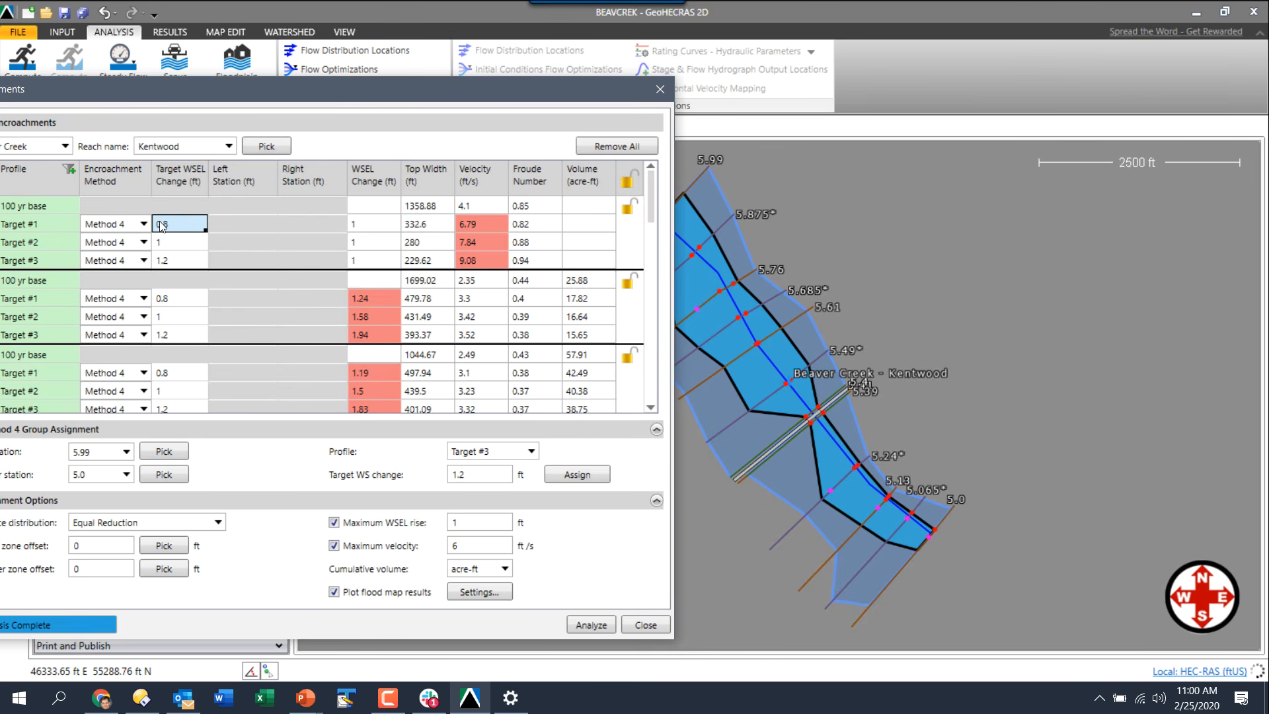
right_click(165, 225)
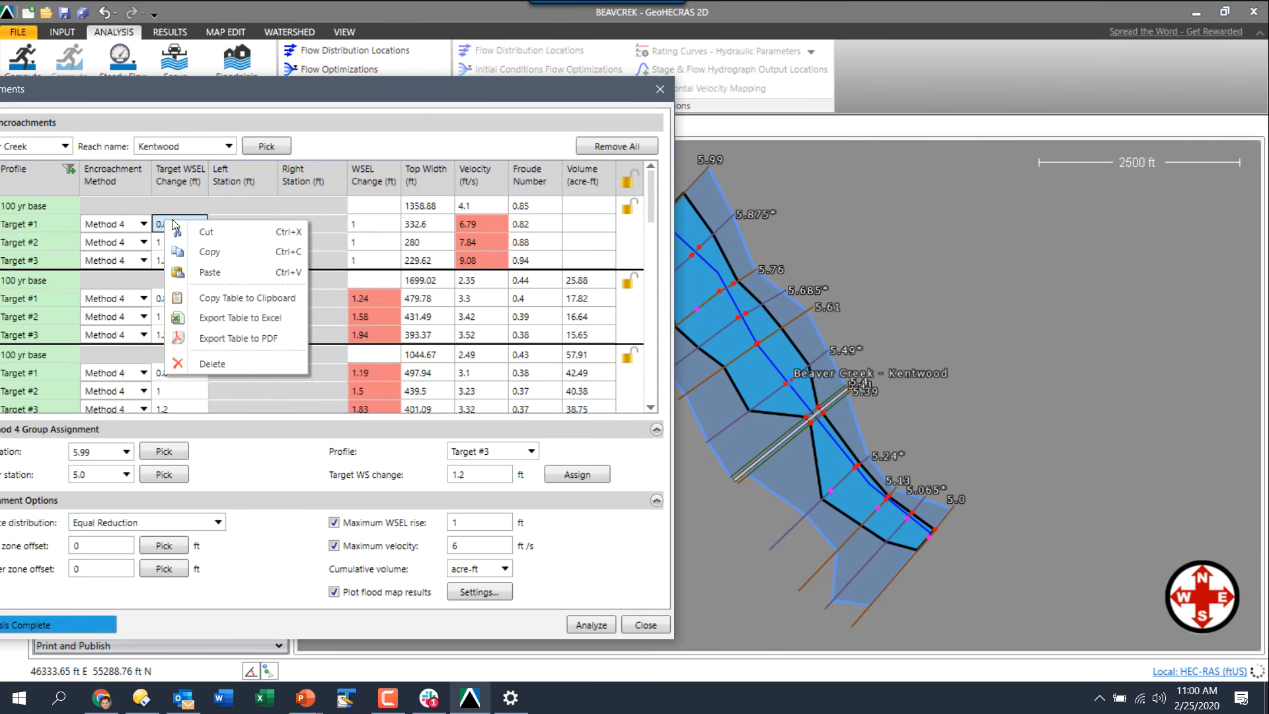
left_click(198, 250)
left_click(184, 264)
right_click(185, 263)
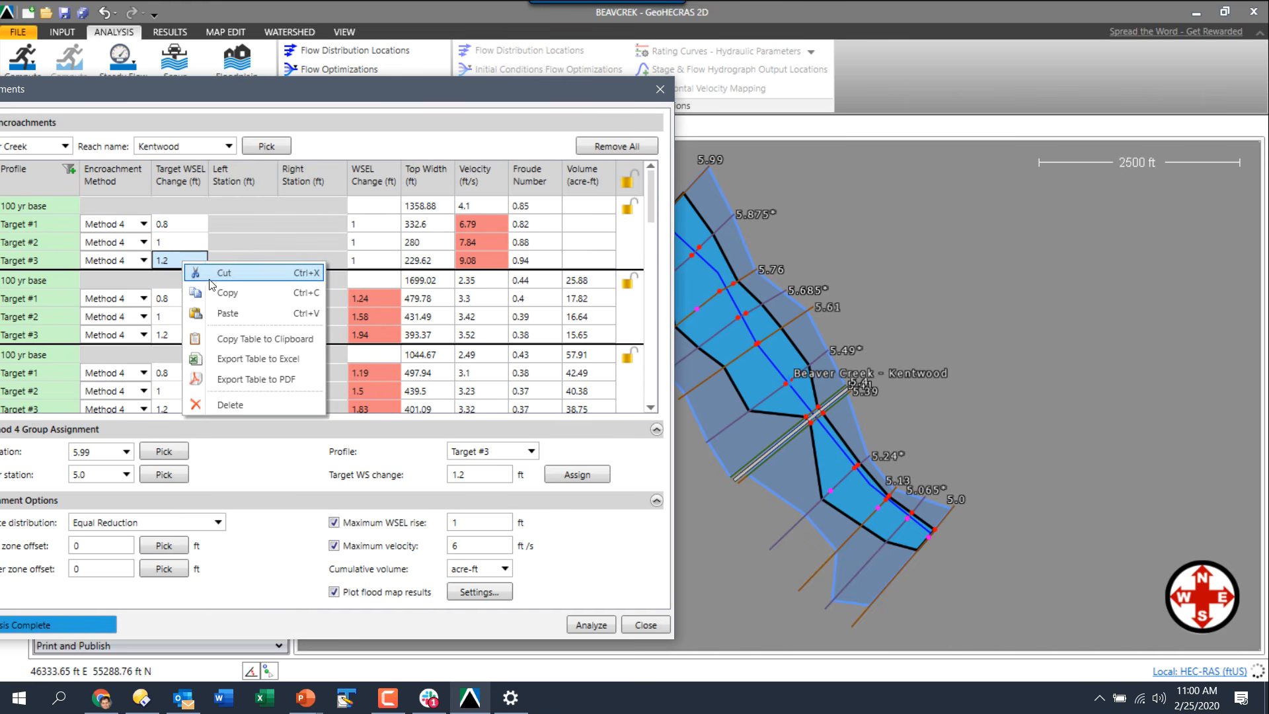
left_click(218, 313)
At cross section 5.0, set the target WSEL change to 0.2 ft for Target #1 and 0.4 ft for Target #2.
left_click(175, 226)
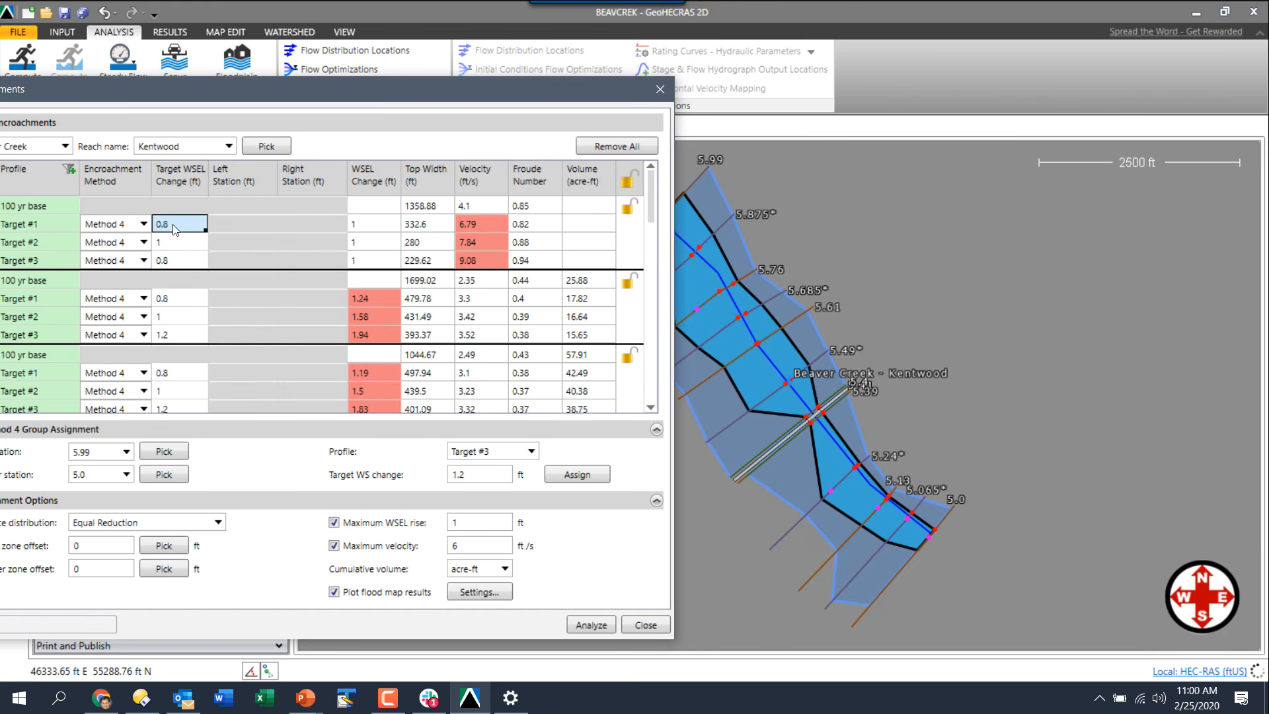
key("BackSpace")
type("0.2")
left_click(182, 246)
key("BackSpace")
type("0.4")
Rerun the encroachment analysis and examine the Target #1 and Target #2 top widths at cross section 5.0.
left_click(191, 261)
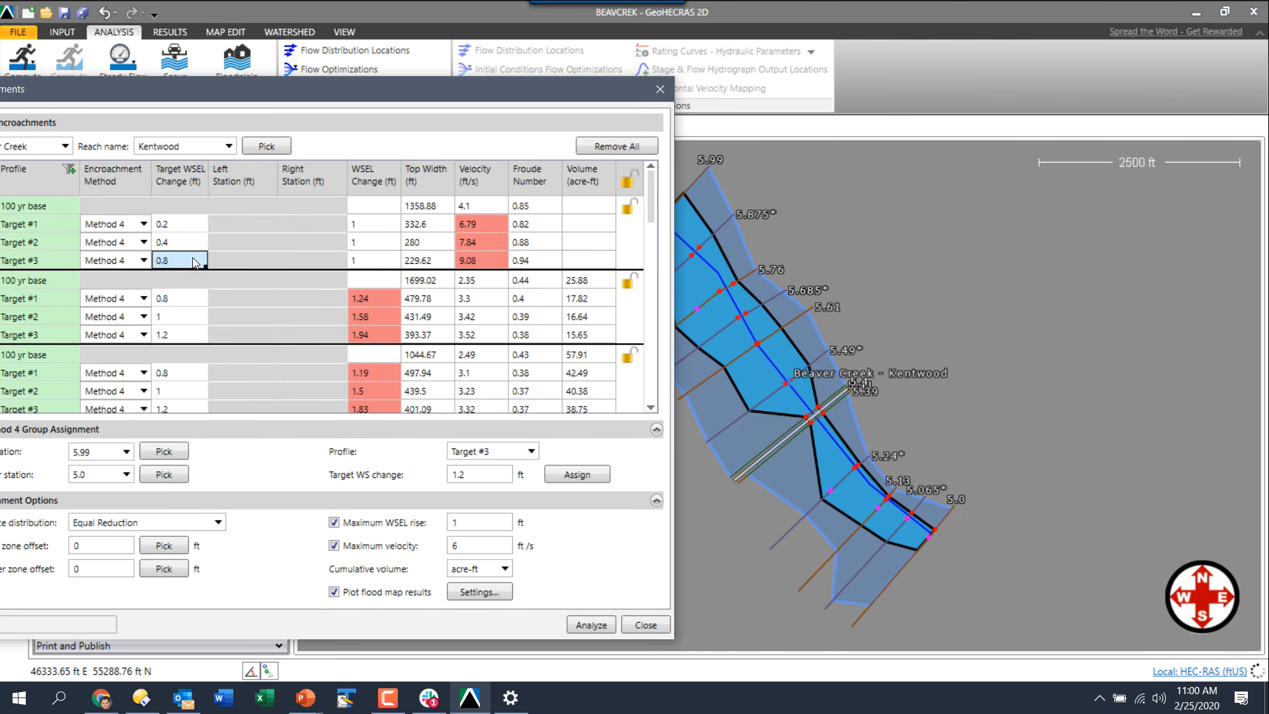
left_click(577, 627)
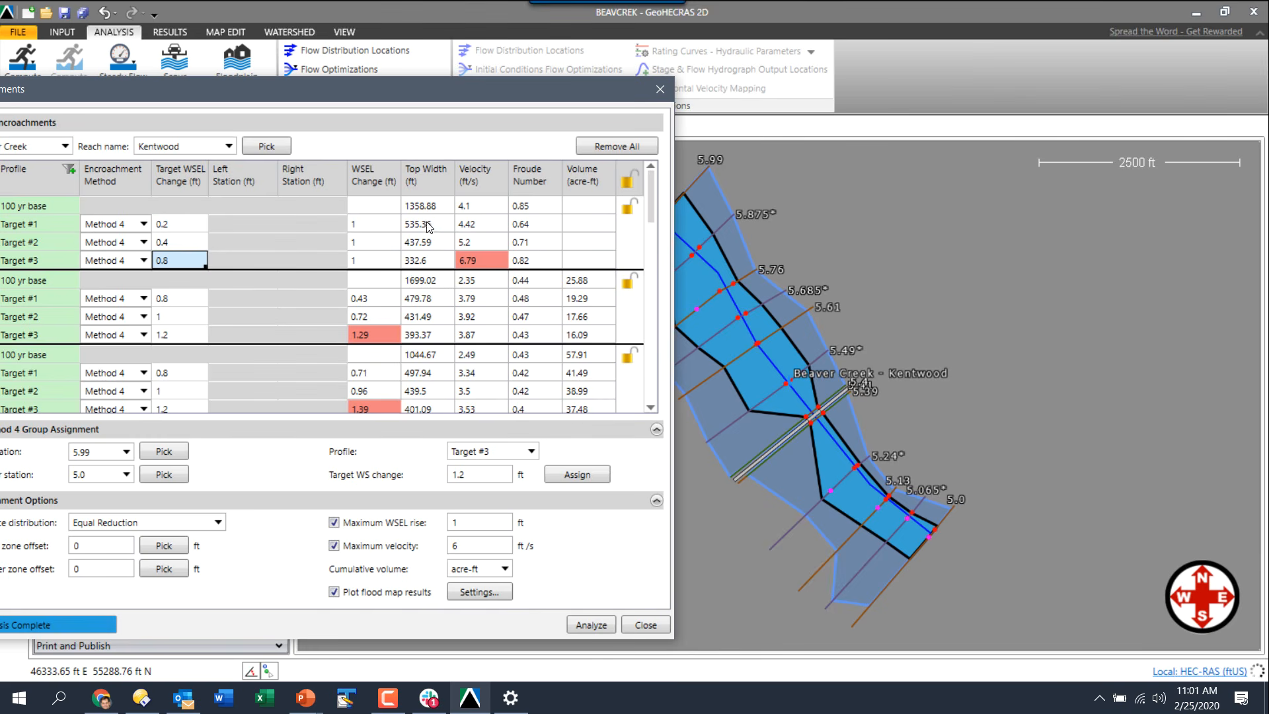
left_click_drag(429, 224, 428, 248)
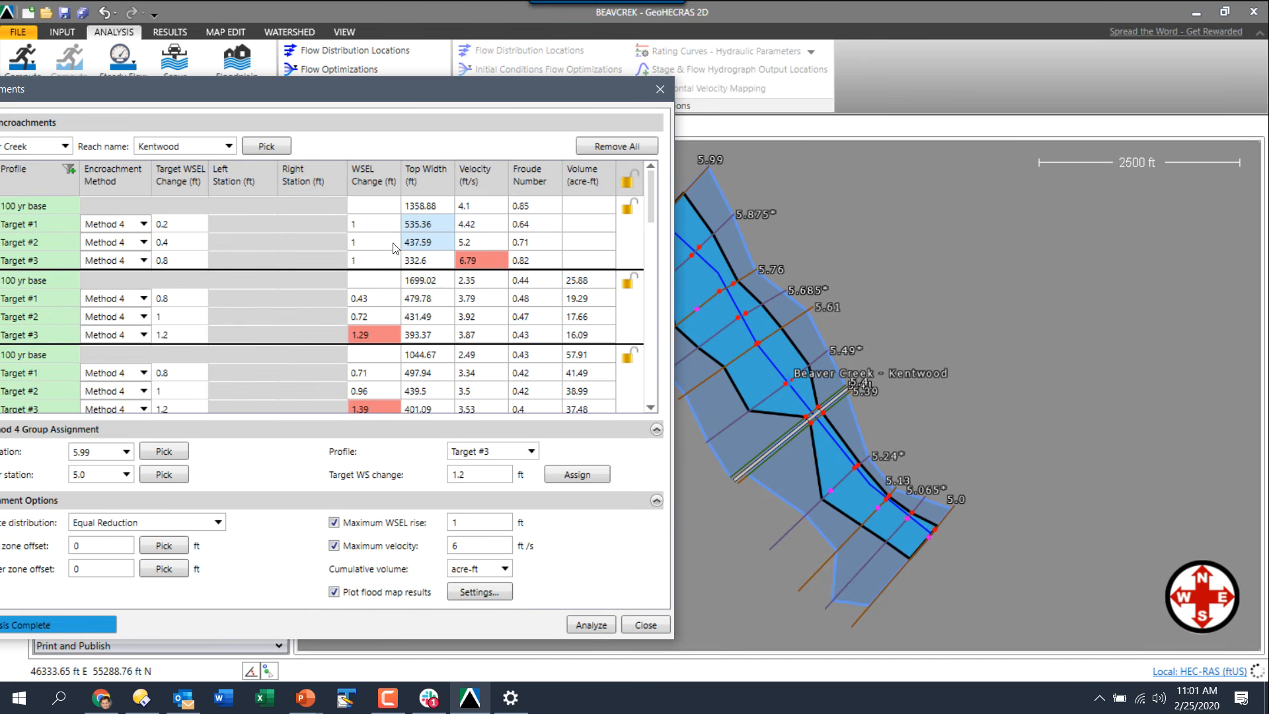
At cross section 5.0, copy Target #2's target WSEL change of 0.4 ft to Target #3, and set Target #2 to 0.3 ft.
left_click(186, 249)
right_click(186, 249)
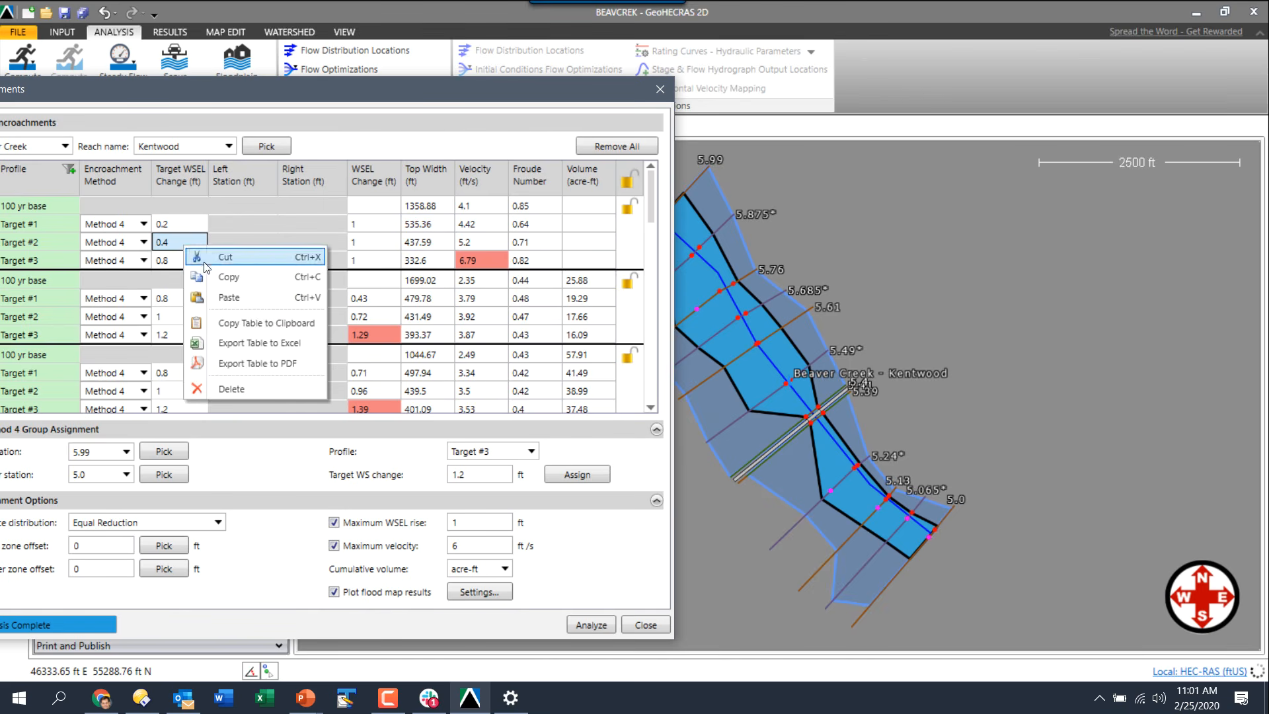
left_click(190, 265)
right_click(190, 266)
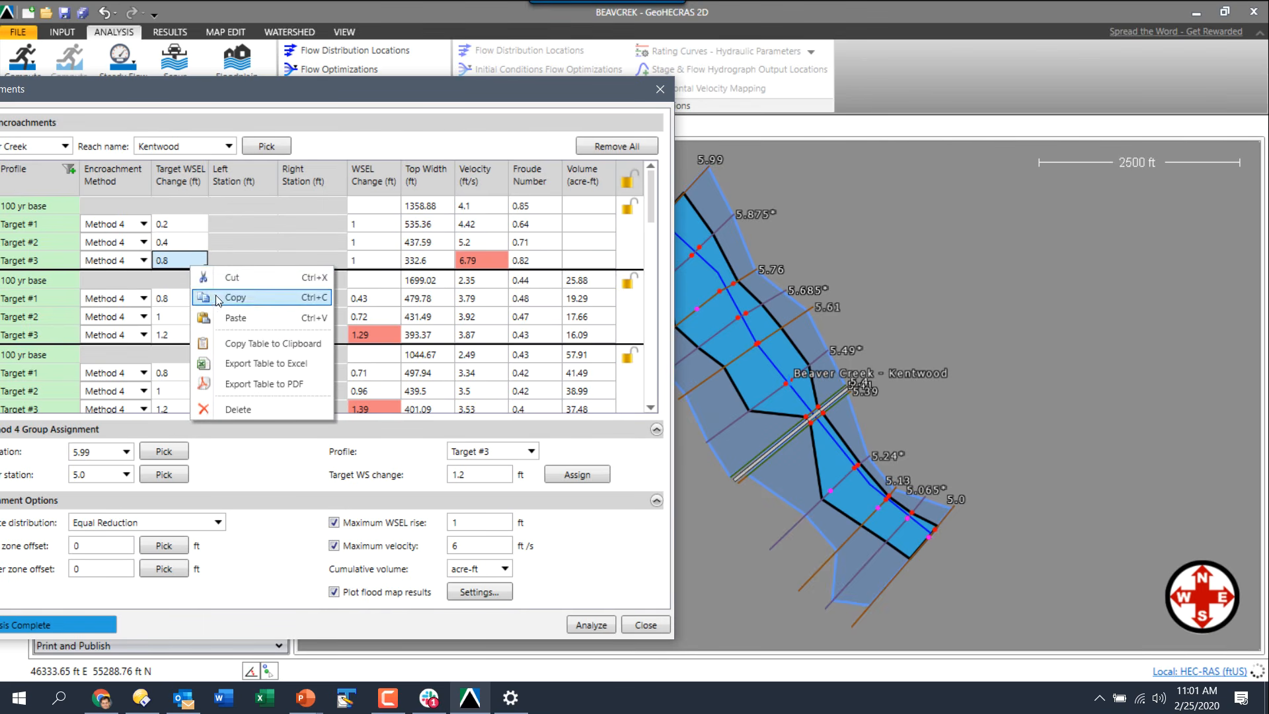
left_click(228, 319)
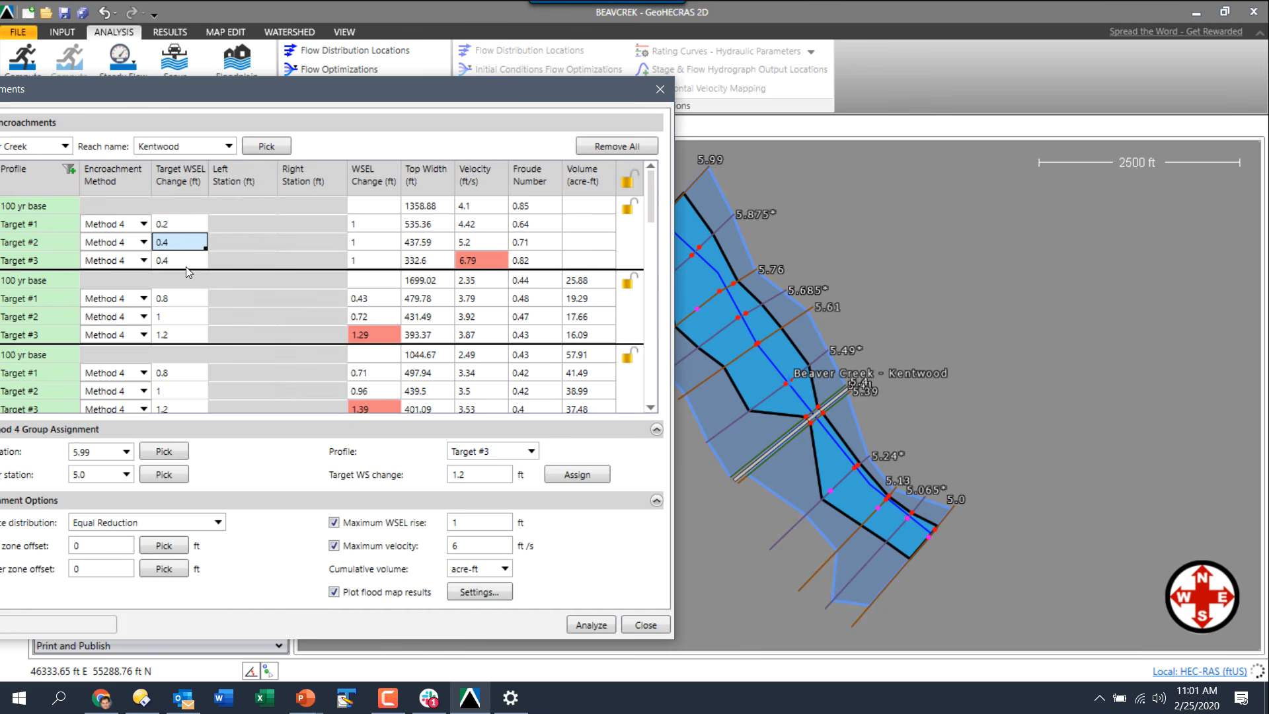
type("0.3")
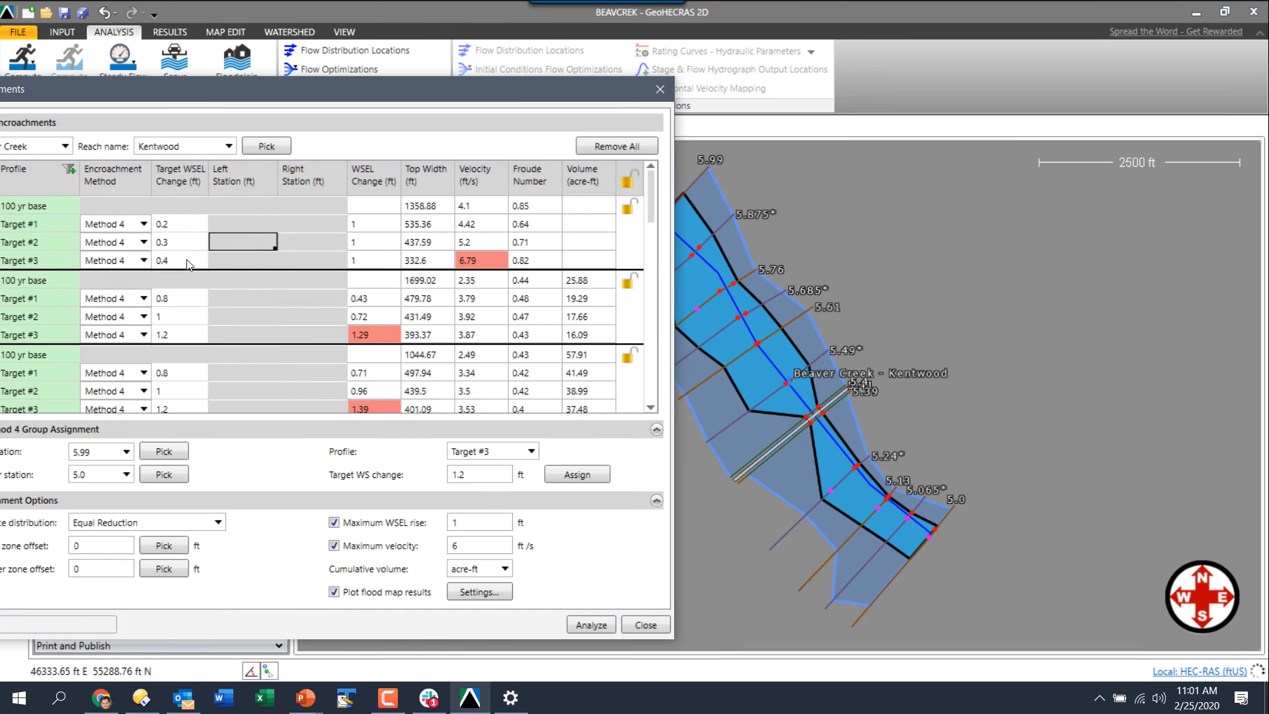
Run the analysis with the revised targets and check the Target #2 top width and the target WSEL changes at cross section 5.0.
left_click(190, 266)
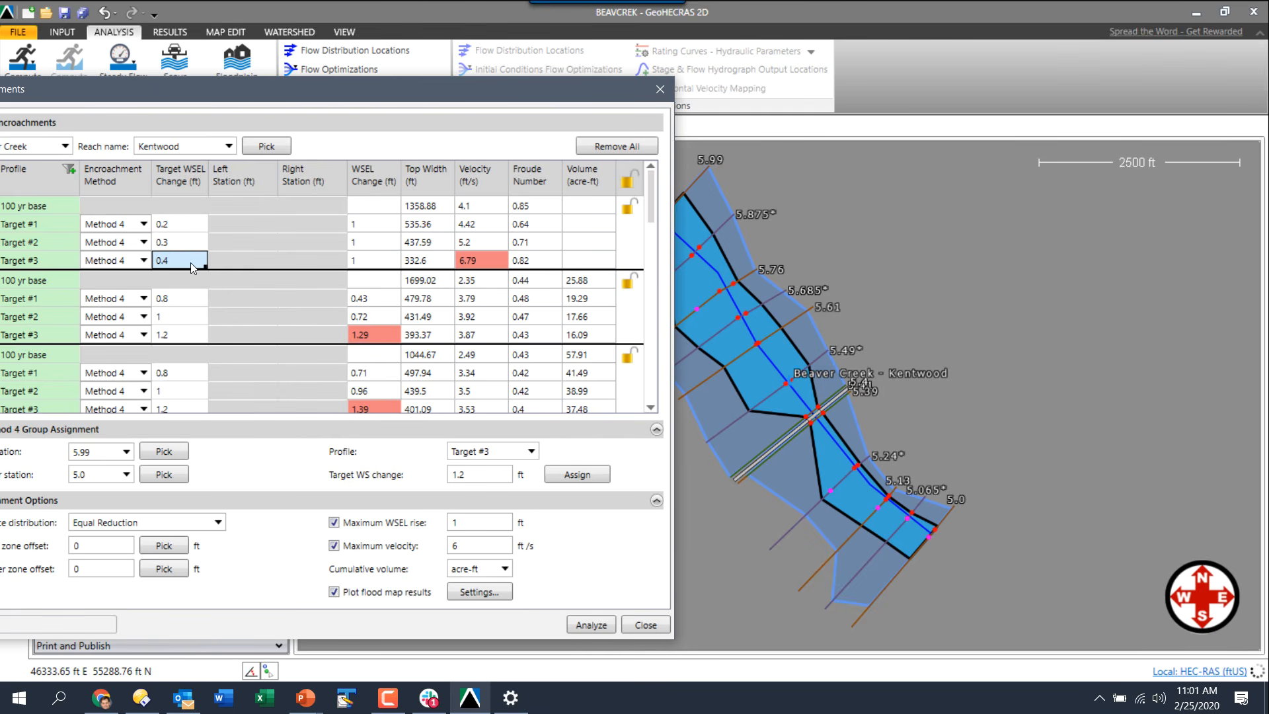
left_click(582, 626)
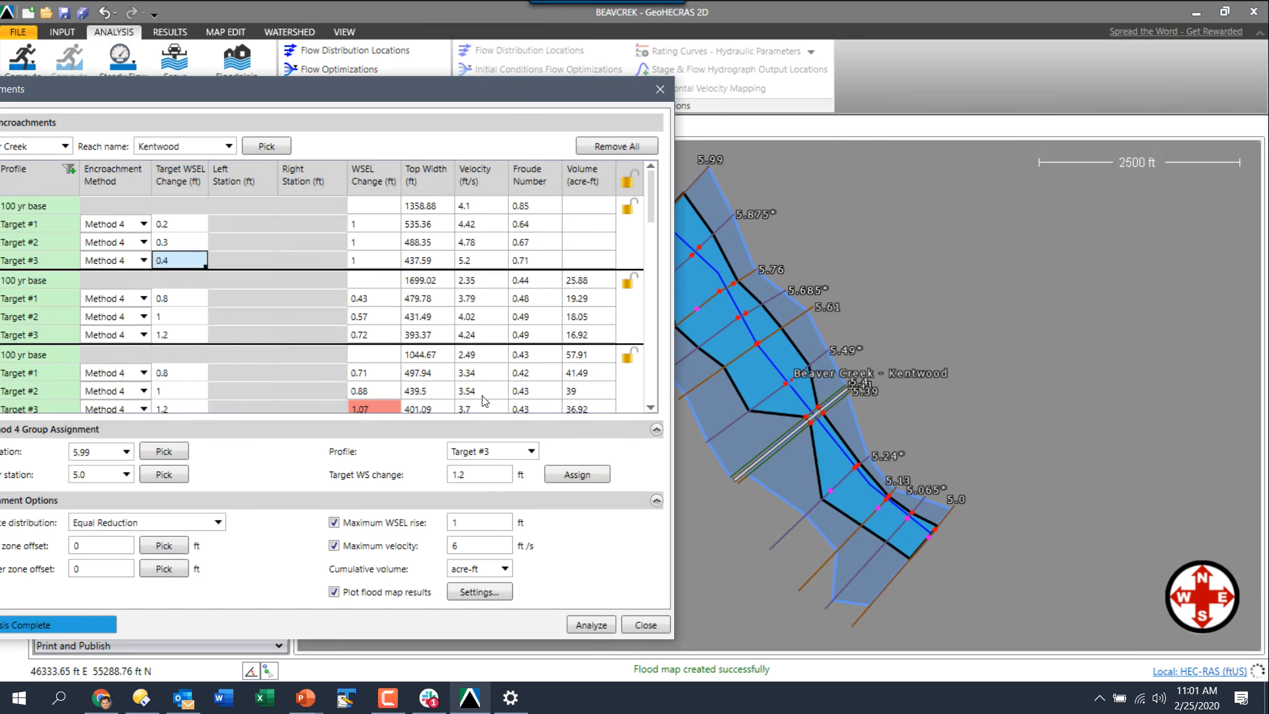
left_click(441, 247)
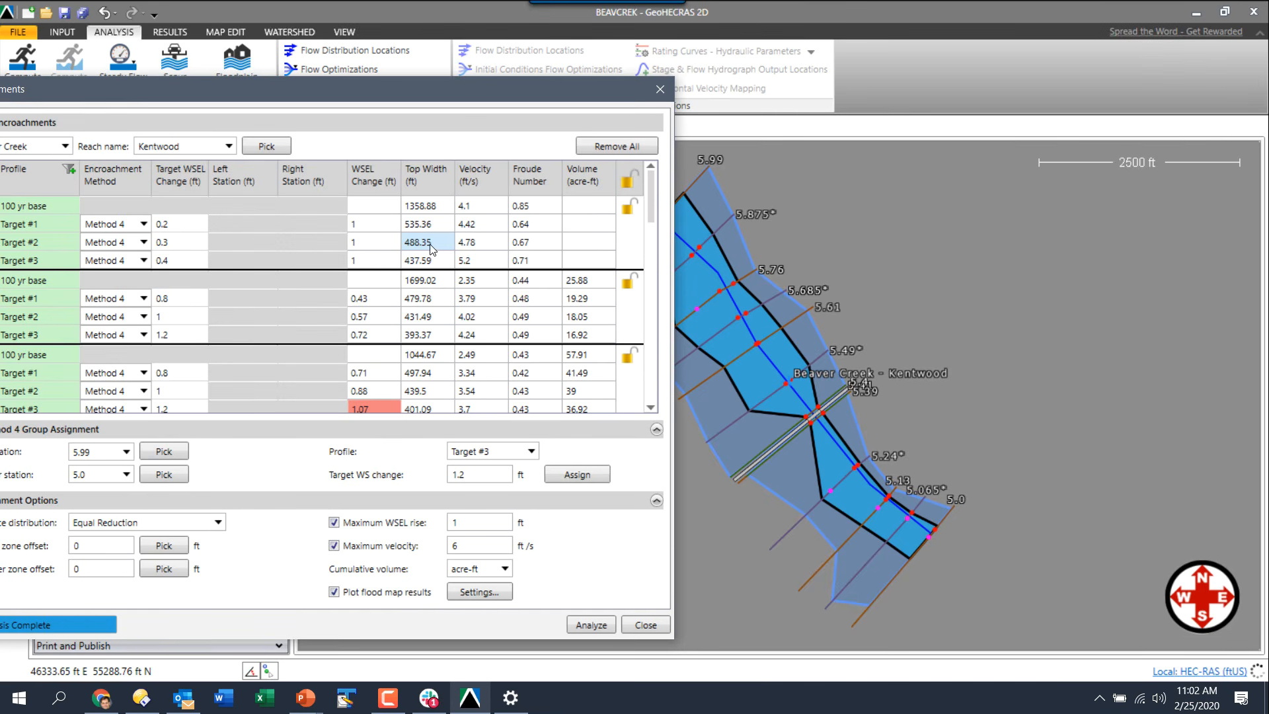
left_click(177, 247)
left_click(176, 226)
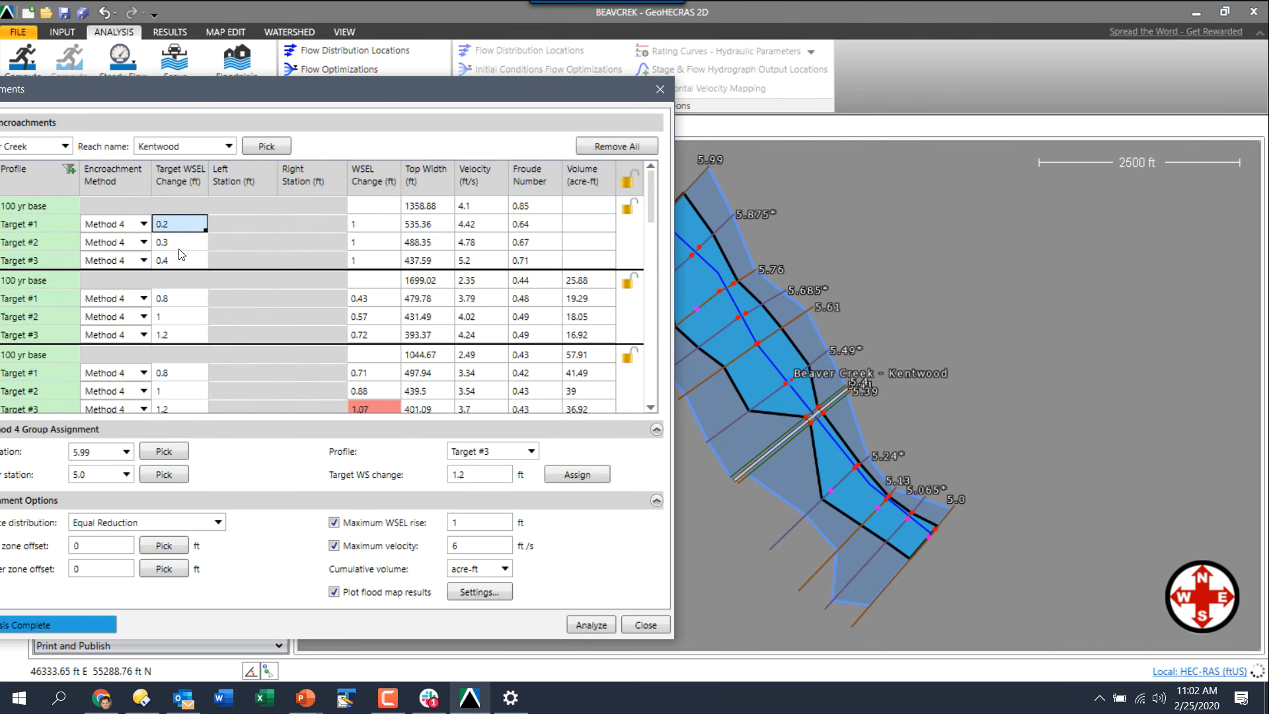
At cross section 5.0, apply the 0.3 ft target WSEL change to Targets #1 and #3, then rerun the analysis and compare the top widths.
key("ctrl+v")
left_click(180, 254)
key("ctrl+v")
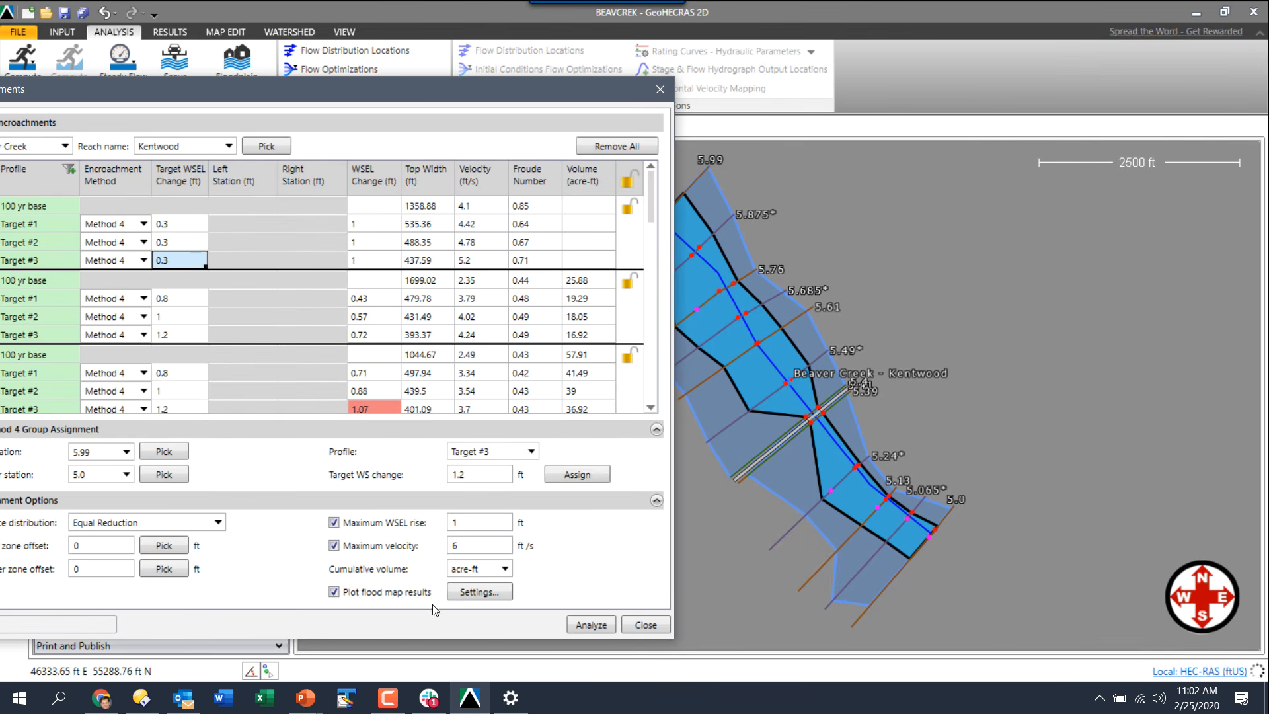
left_click(580, 624)
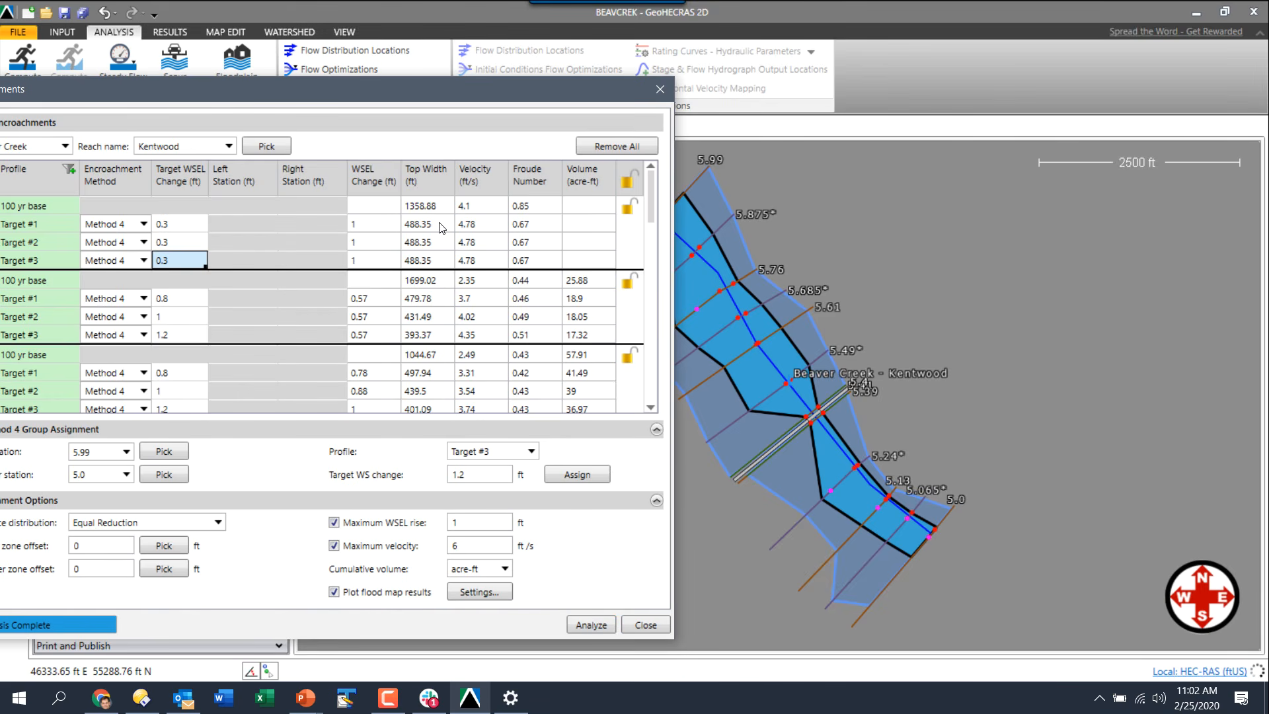
left_click_drag(445, 225, 442, 260)
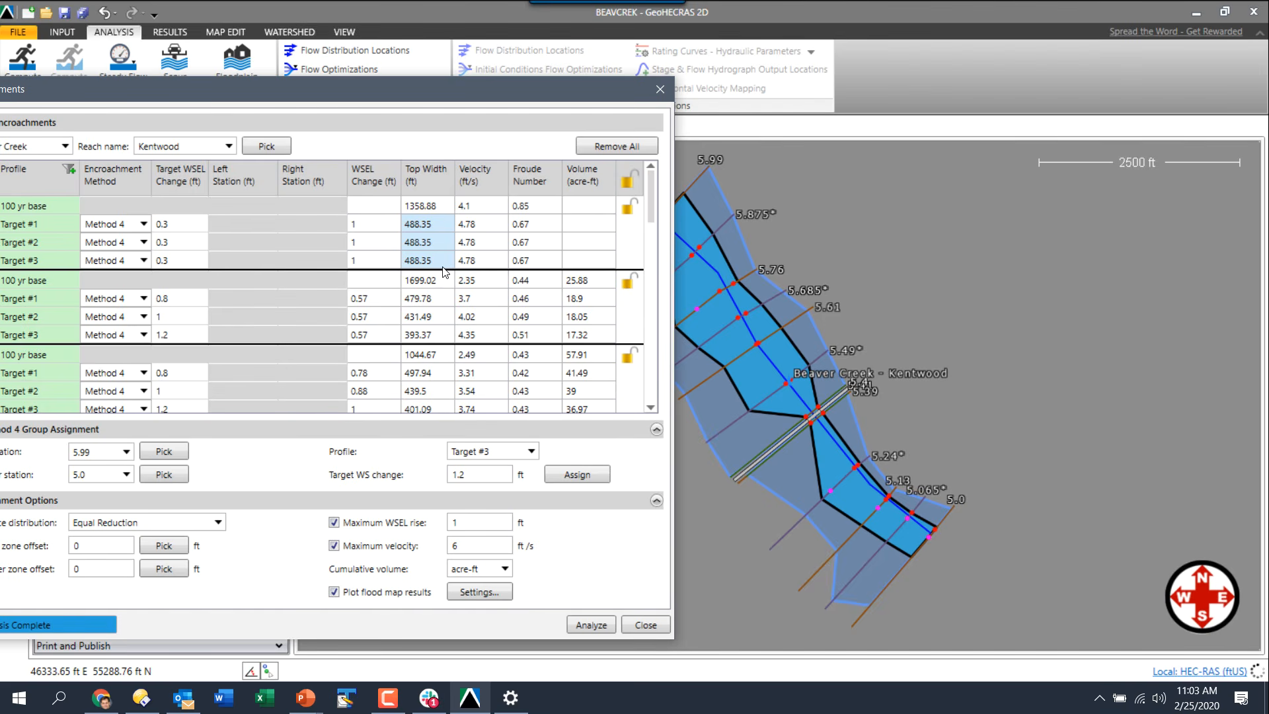
Lock the encroachments at cross section 5.0 and review the top widths and target WSEL changes of its three targets.
left_click(630, 208)
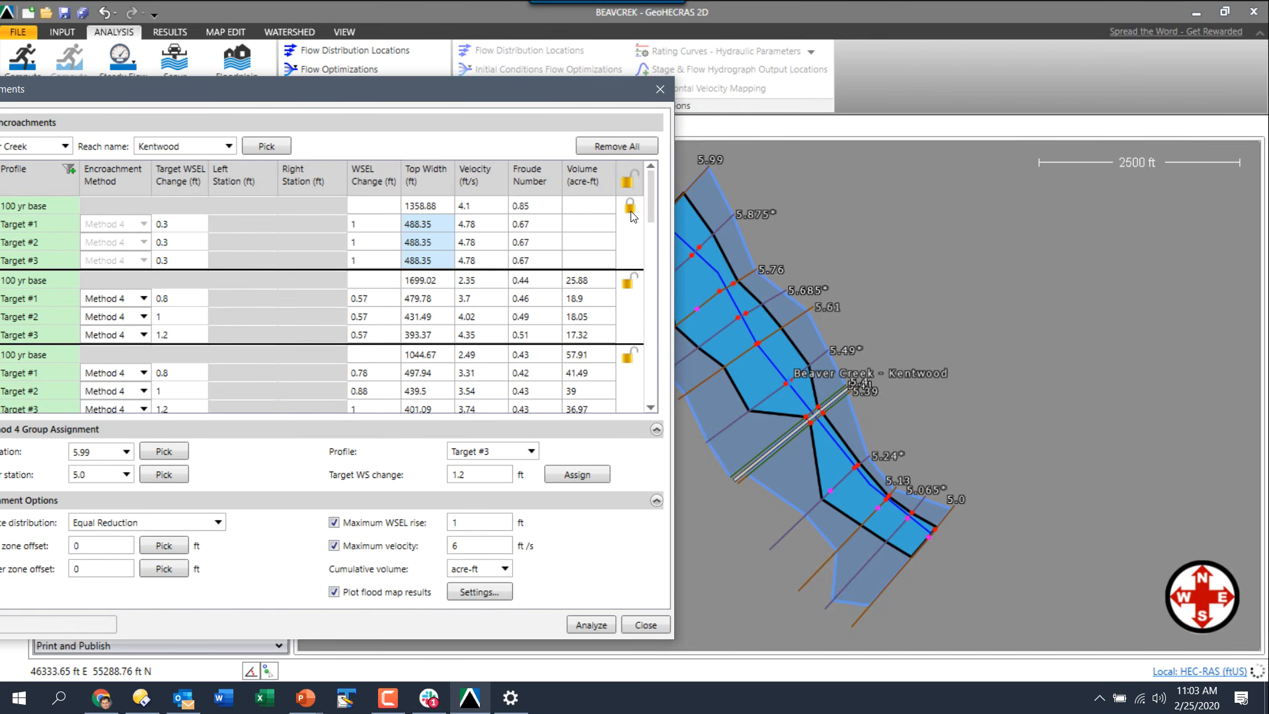
left_click(417, 225)
left_click(425, 244)
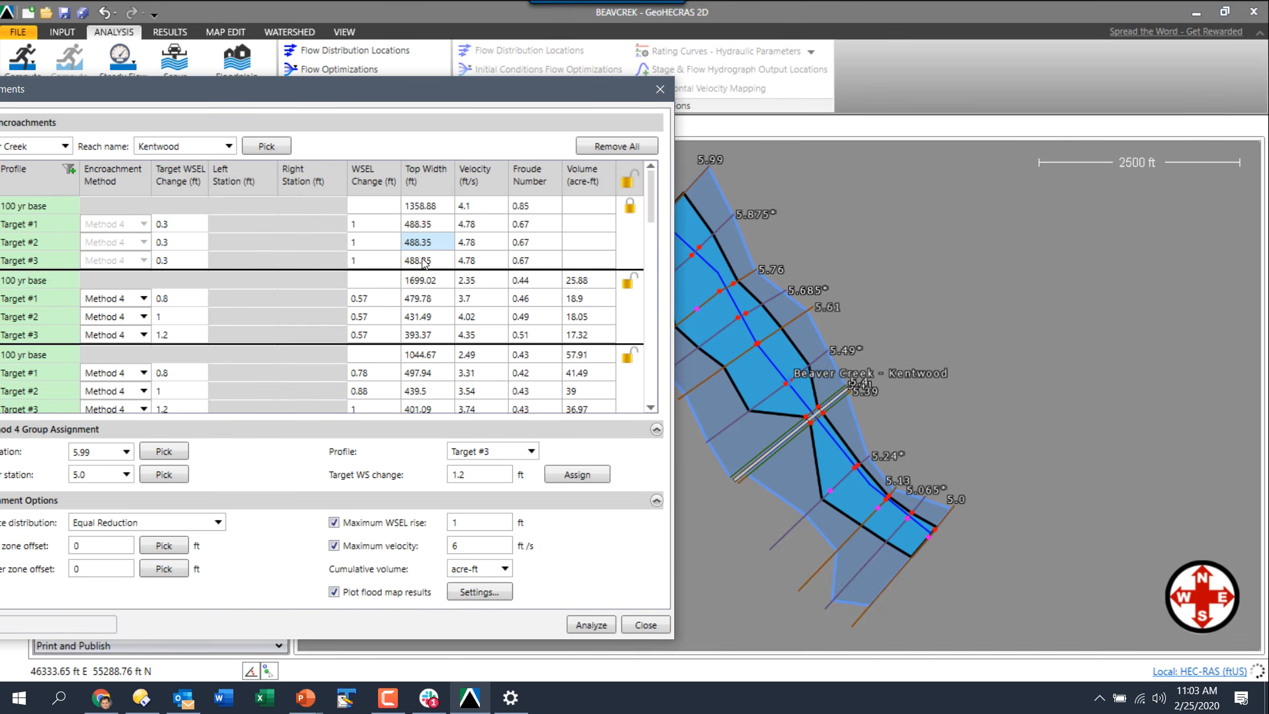
left_click(177, 228)
left_click(179, 245)
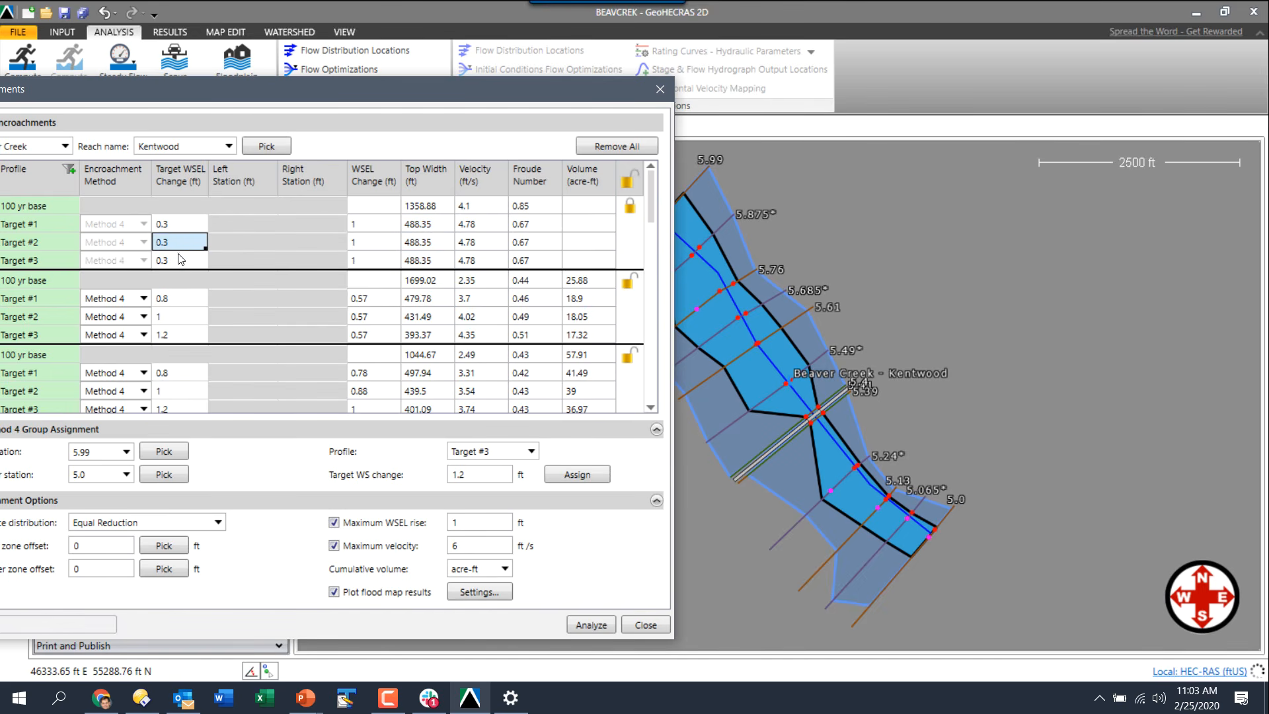
left_click(181, 261)
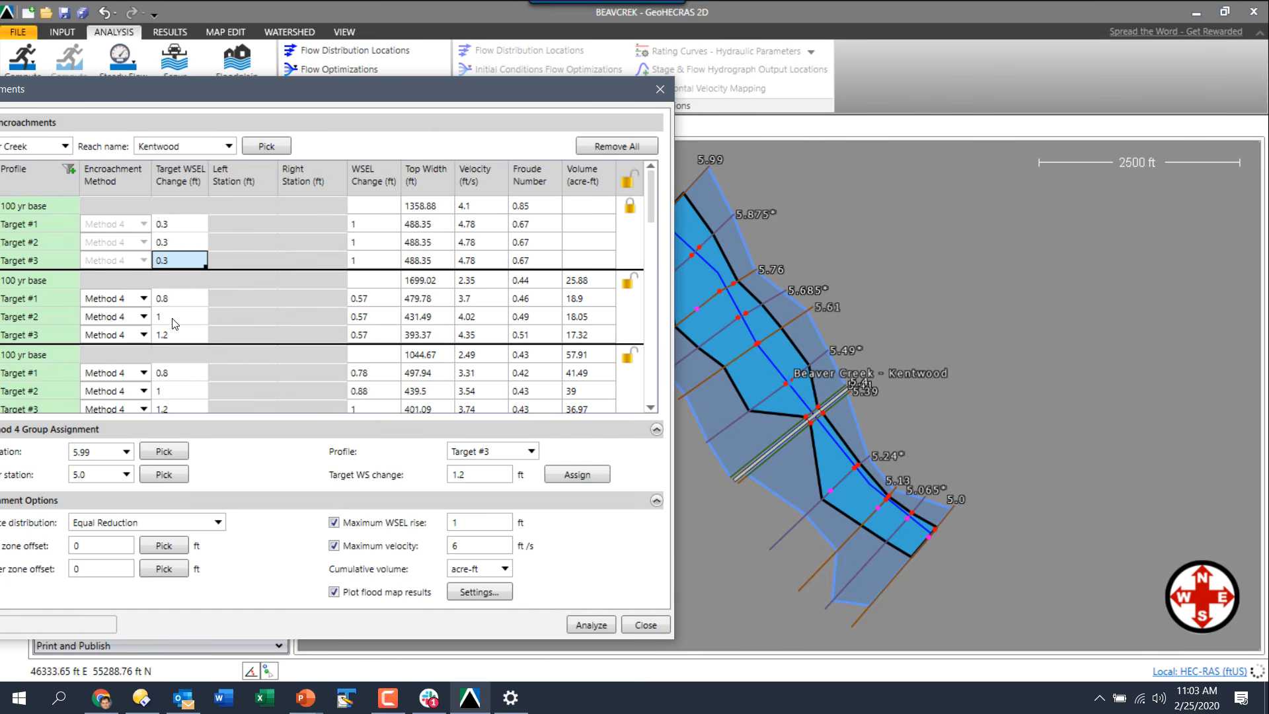
At cross section 5.065*, fill Target #1's 0.8 ft target WSEL change into Targets #2 and #3.
left_click_drag(450, 103, 577, 80)
left_click(563, 283)
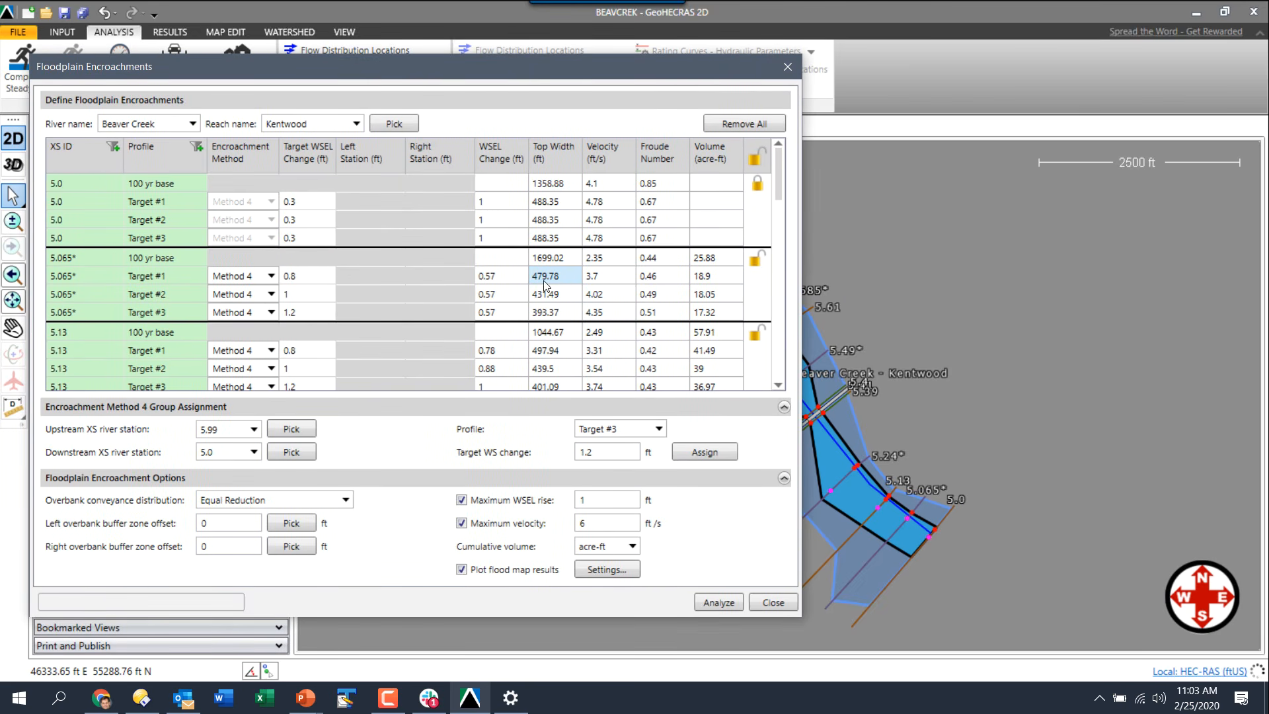
left_click(317, 278)
left_click_drag(332, 294, 331, 315)
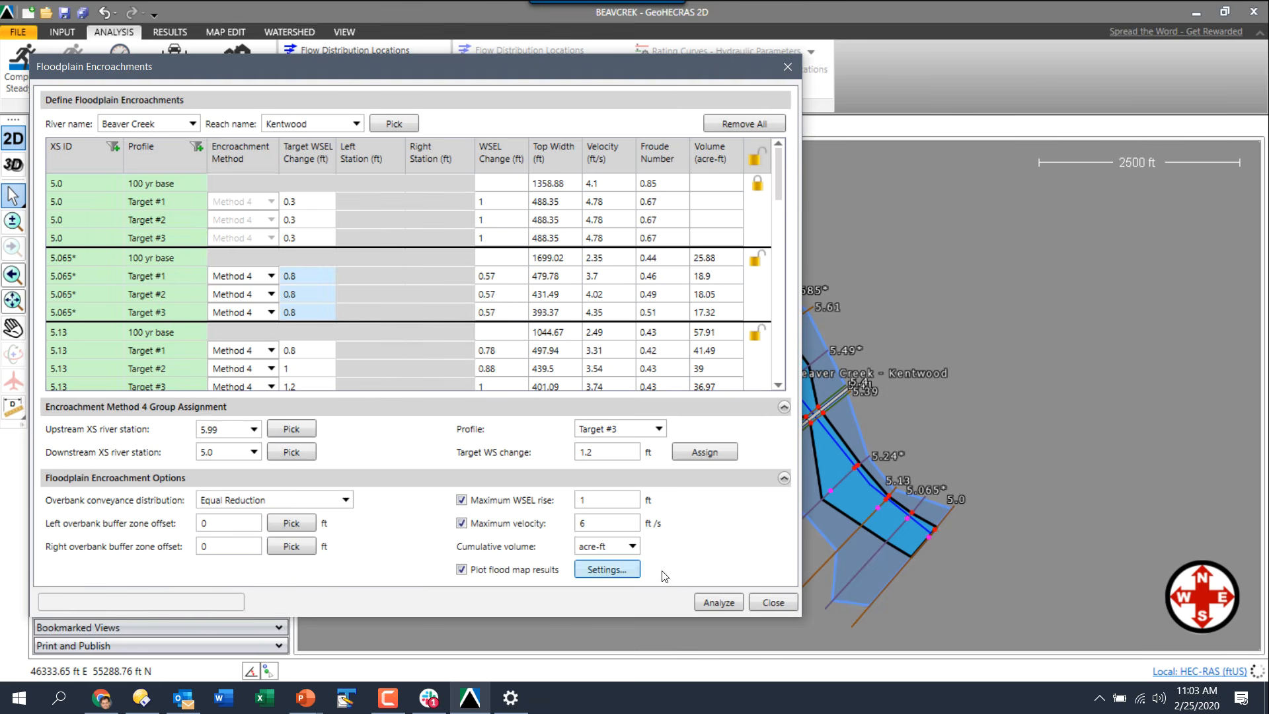
Rerun the encroachment analysis, compare the target top widths at cross section 5.065*, and lock that cross section.
left_click(717, 604)
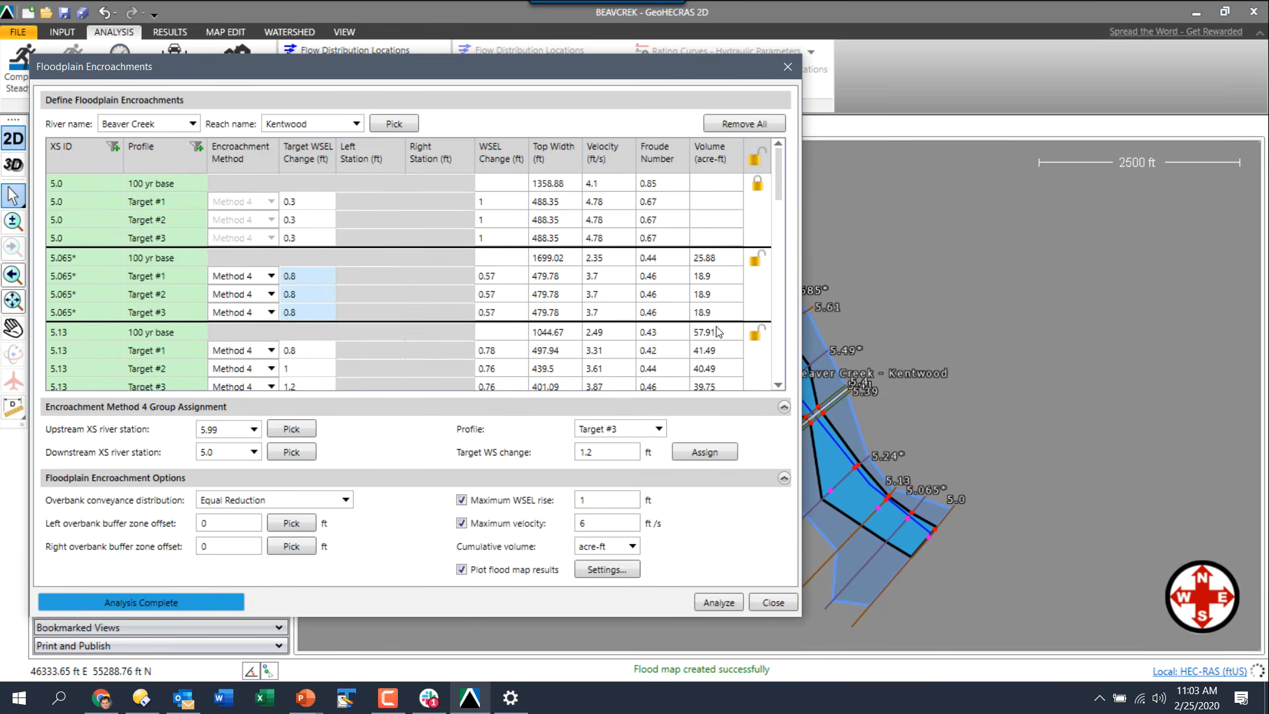
left_click_drag(559, 270, 562, 311)
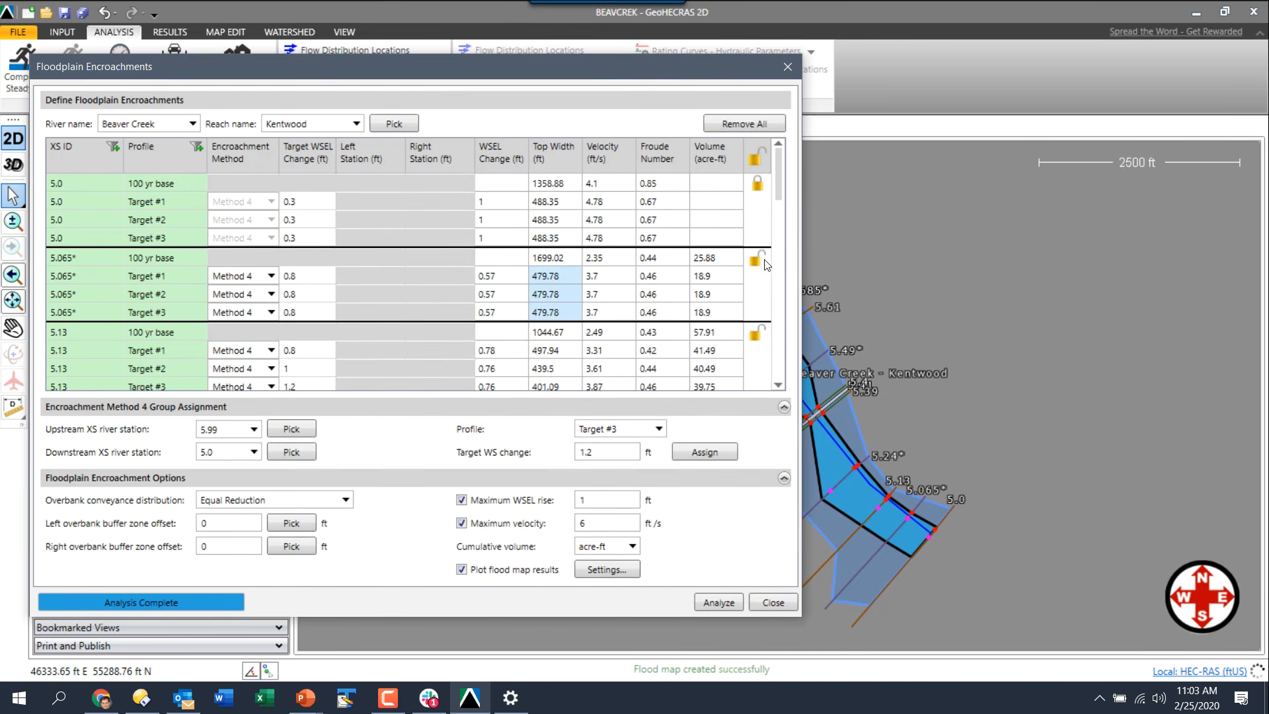
left_click(760, 268)
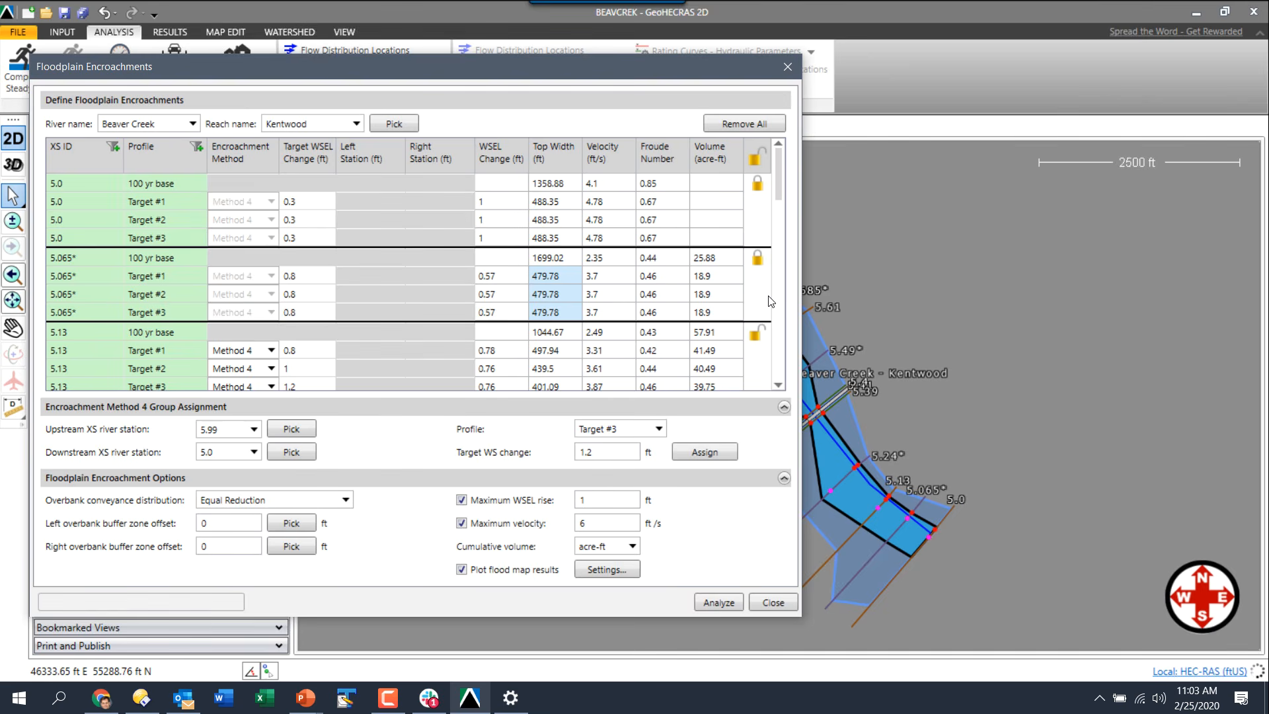
At cross section 5.13, copy Target #2's target WSEL change of 1 ft to Target #3.
left_click(778, 386)
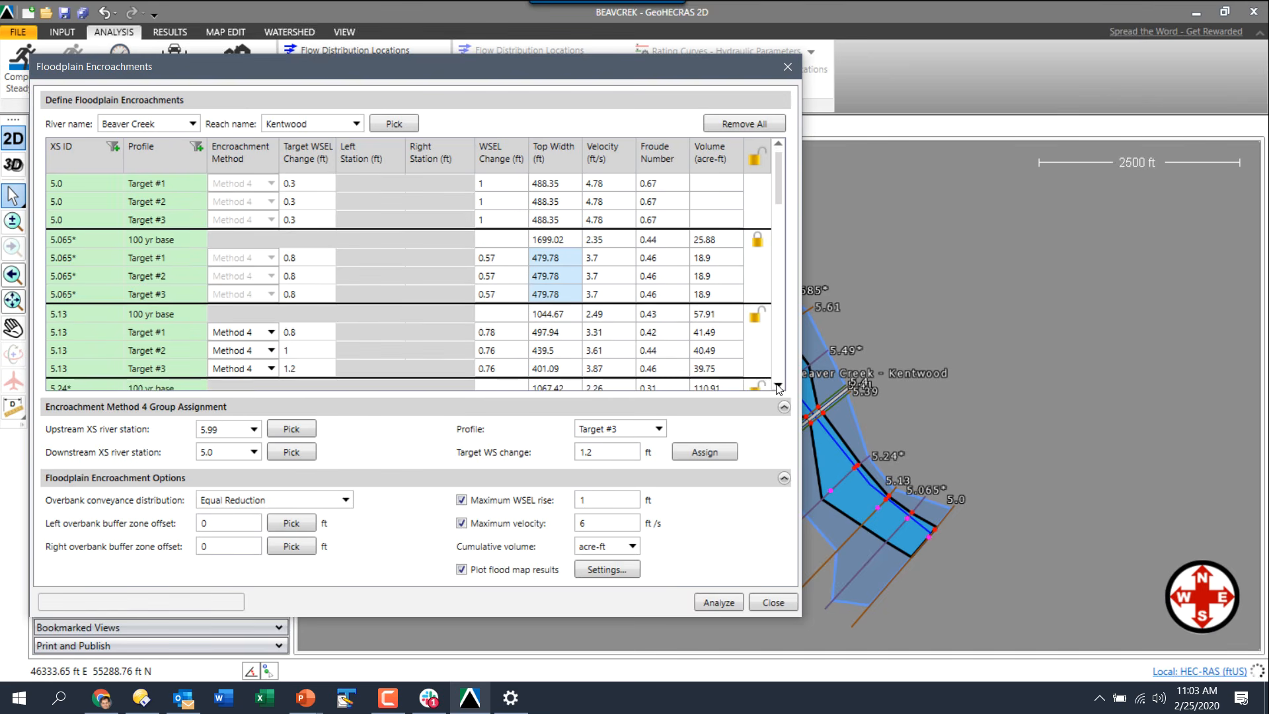
double_click(778, 388)
left_click(561, 302)
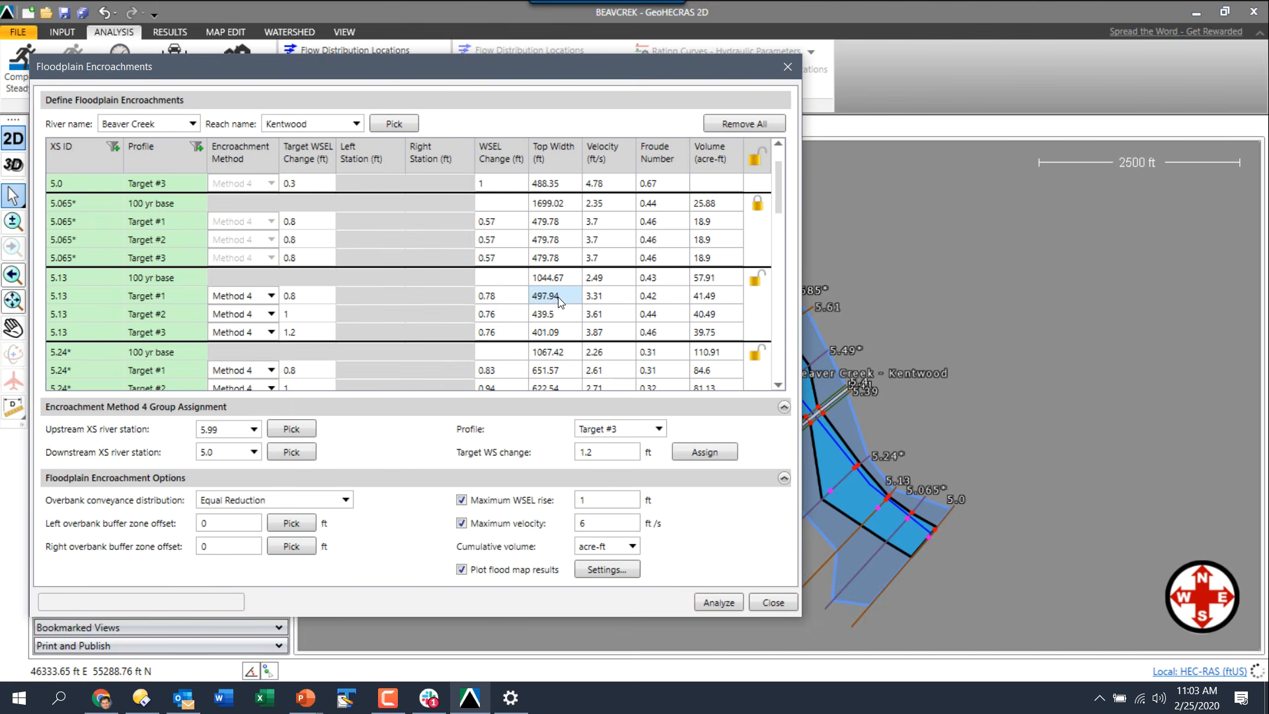
left_click(561, 316)
left_click(314, 314)
right_click(313, 316)
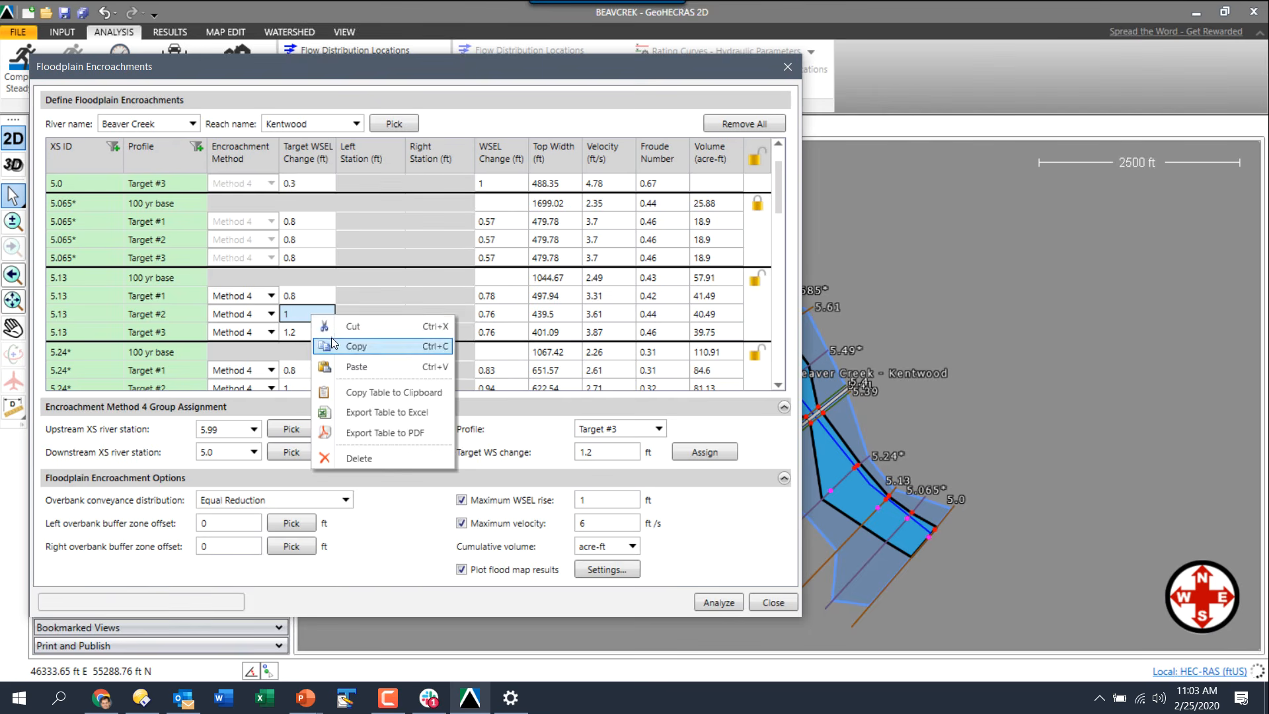
left_click(311, 332)
right_click(311, 332)
left_click(352, 386)
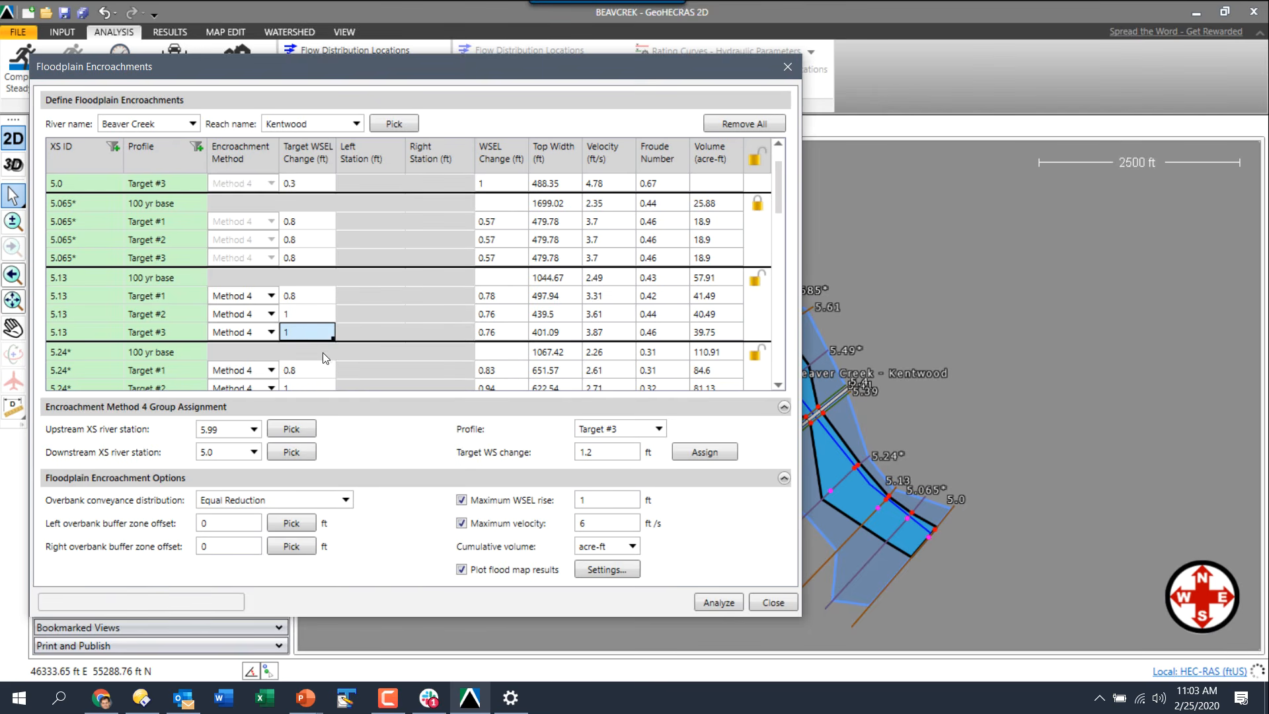
left_click(311, 316)
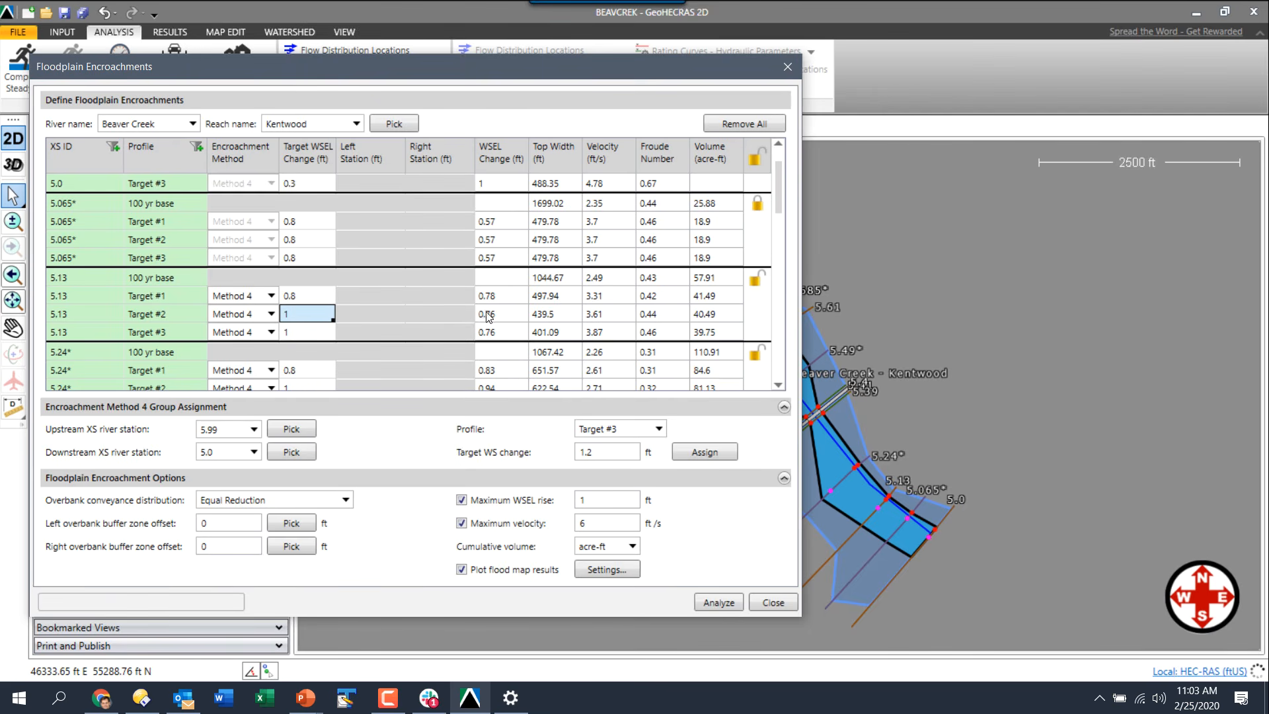
Set Target #2's target WSEL change at cross section 5.13 to 0.85 ft, rerun the analysis and check its top width.
left_click(549, 299)
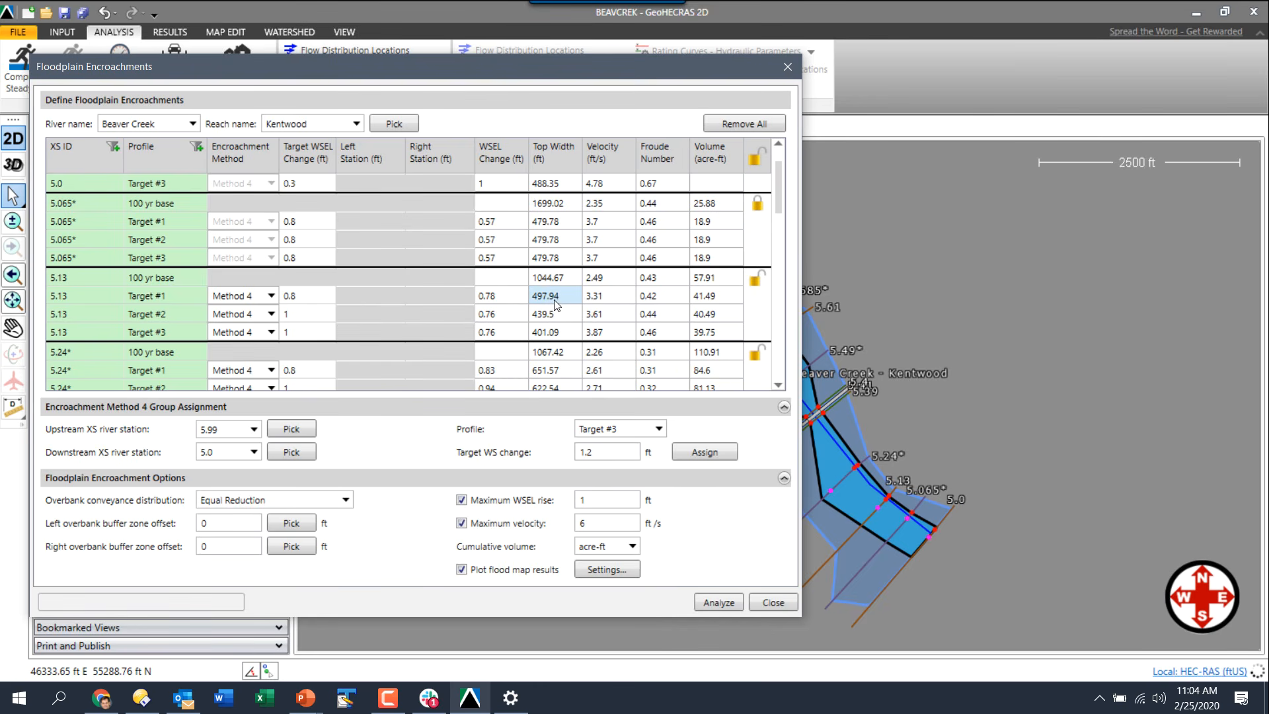
left_click(287, 319)
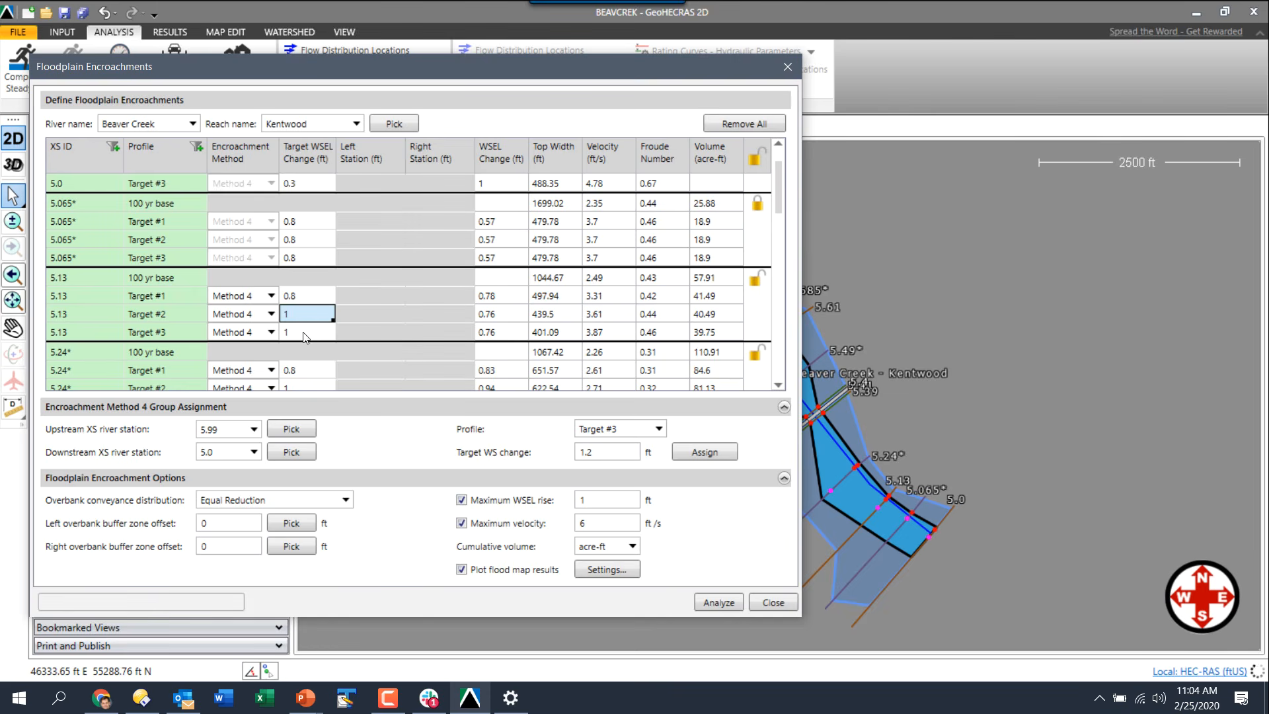
type(".85")
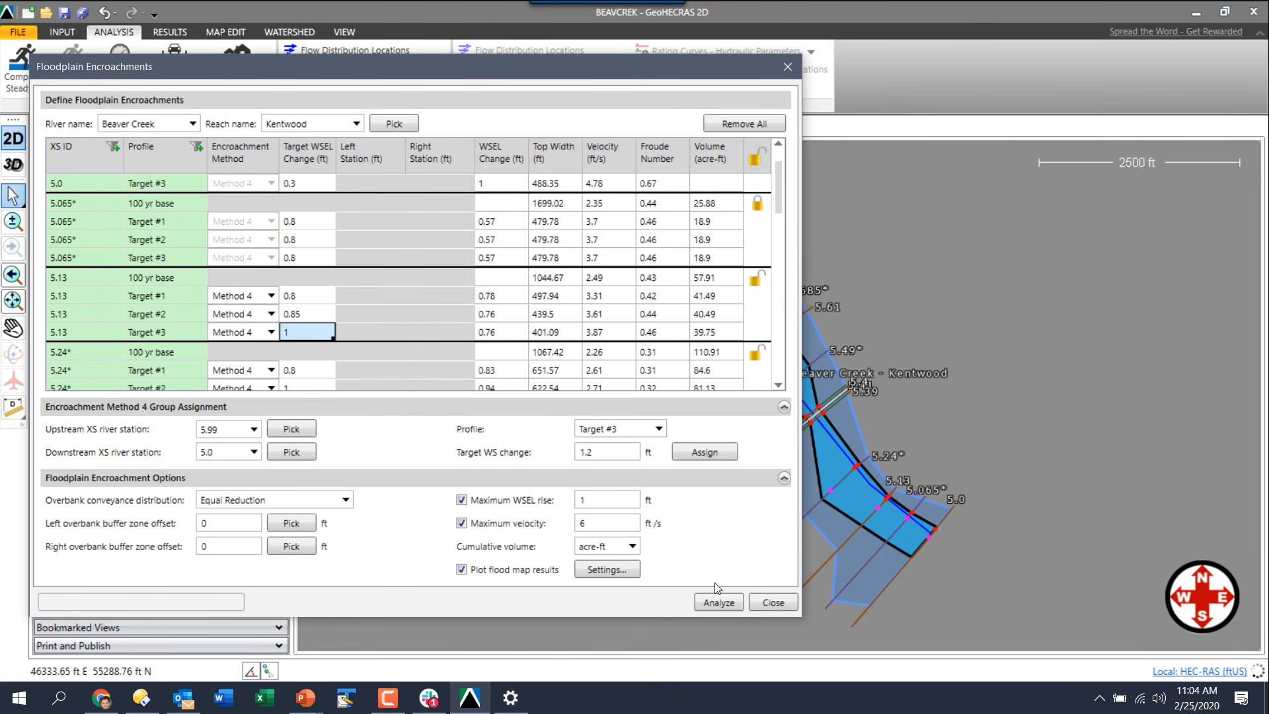
left_click(712, 602)
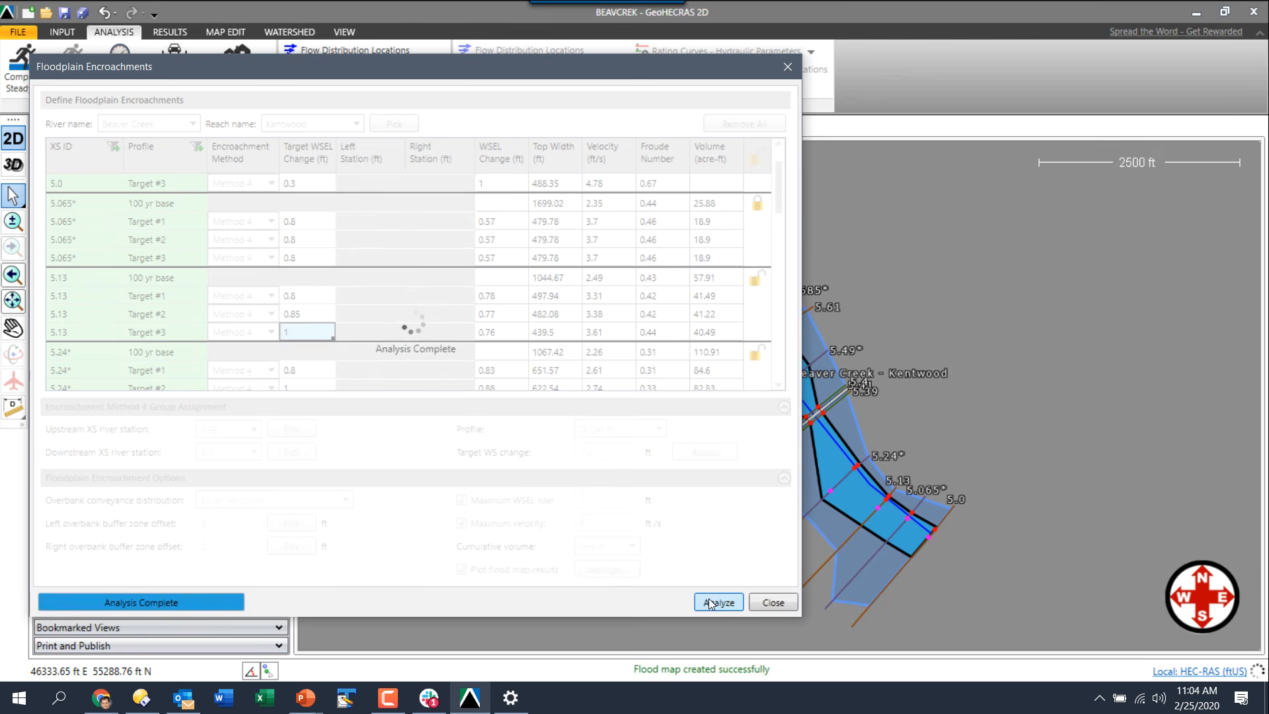
left_click(543, 315)
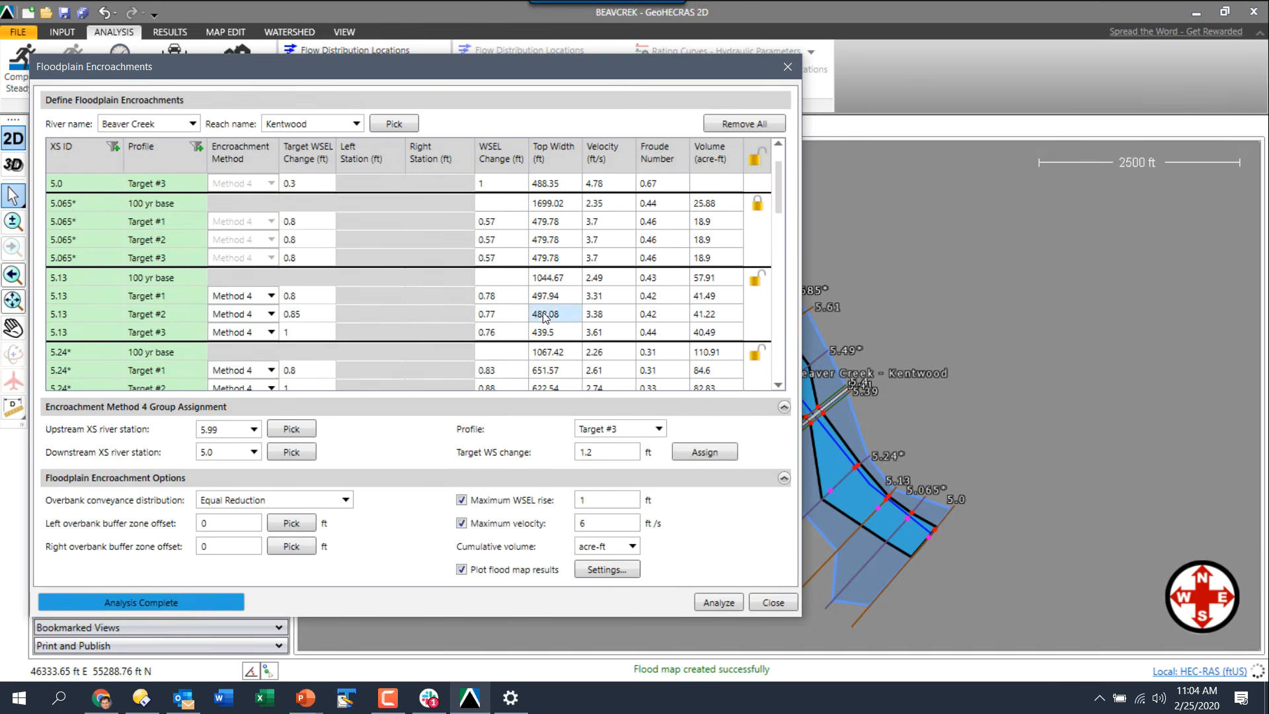
At cross section 5.13, copy Target #2's target WSEL change of 0.85 ft to Targets #1 and #3.
left_click(296, 316)
key("ctrl+c")
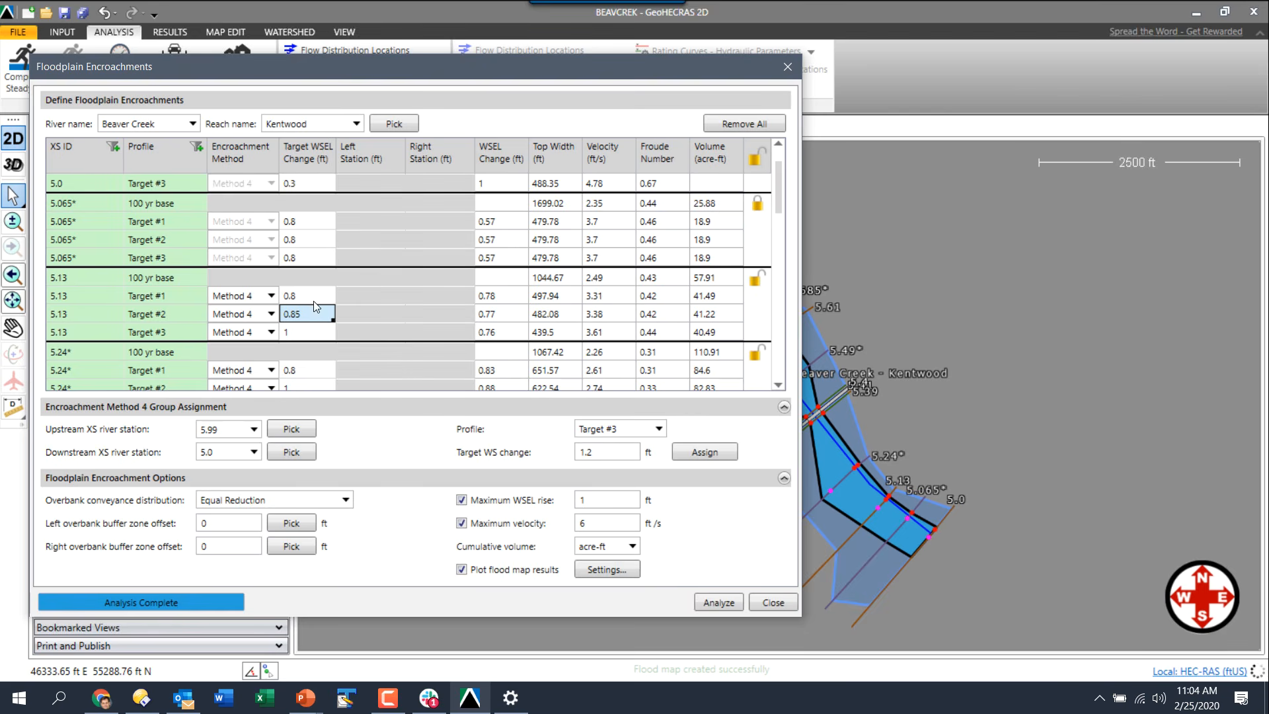
left_click(314, 298)
key("ctrl+v")
left_click(317, 332)
key("ctrl+v")
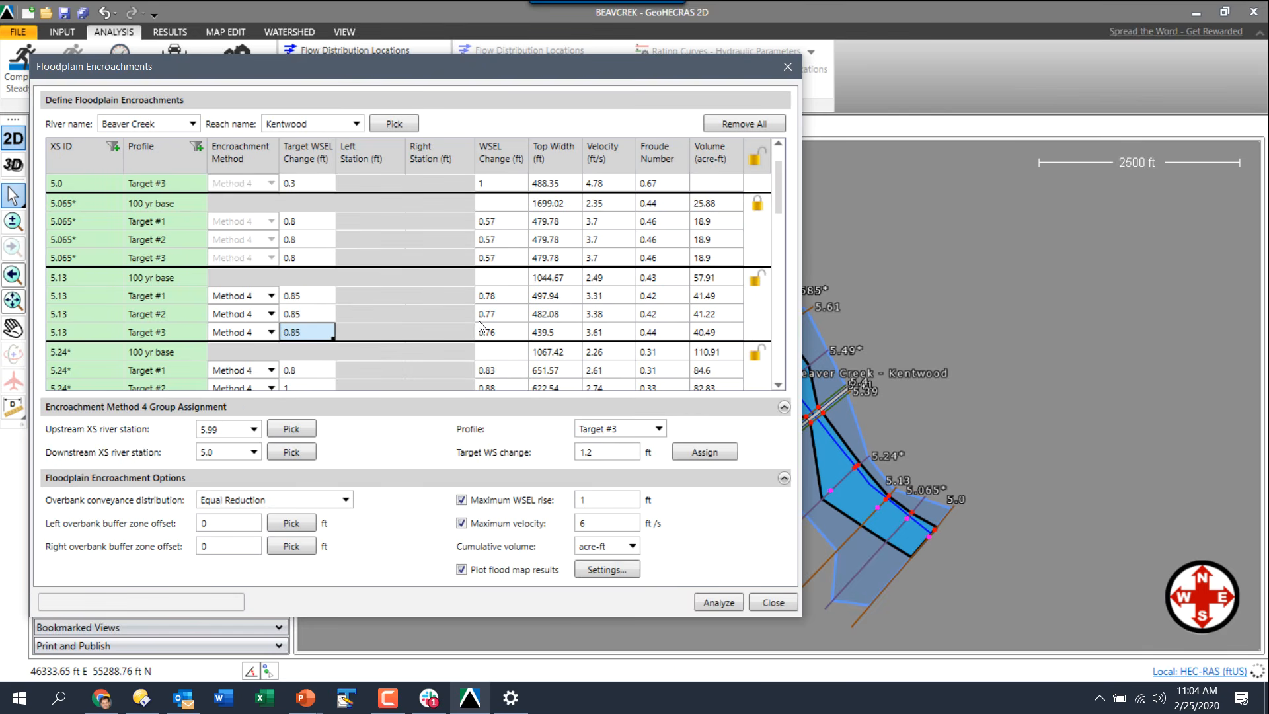
Rerun the encroachment analysis with the matched targets, lock cross section 5.13, and close the encroachment settings.
left_click(719, 602)
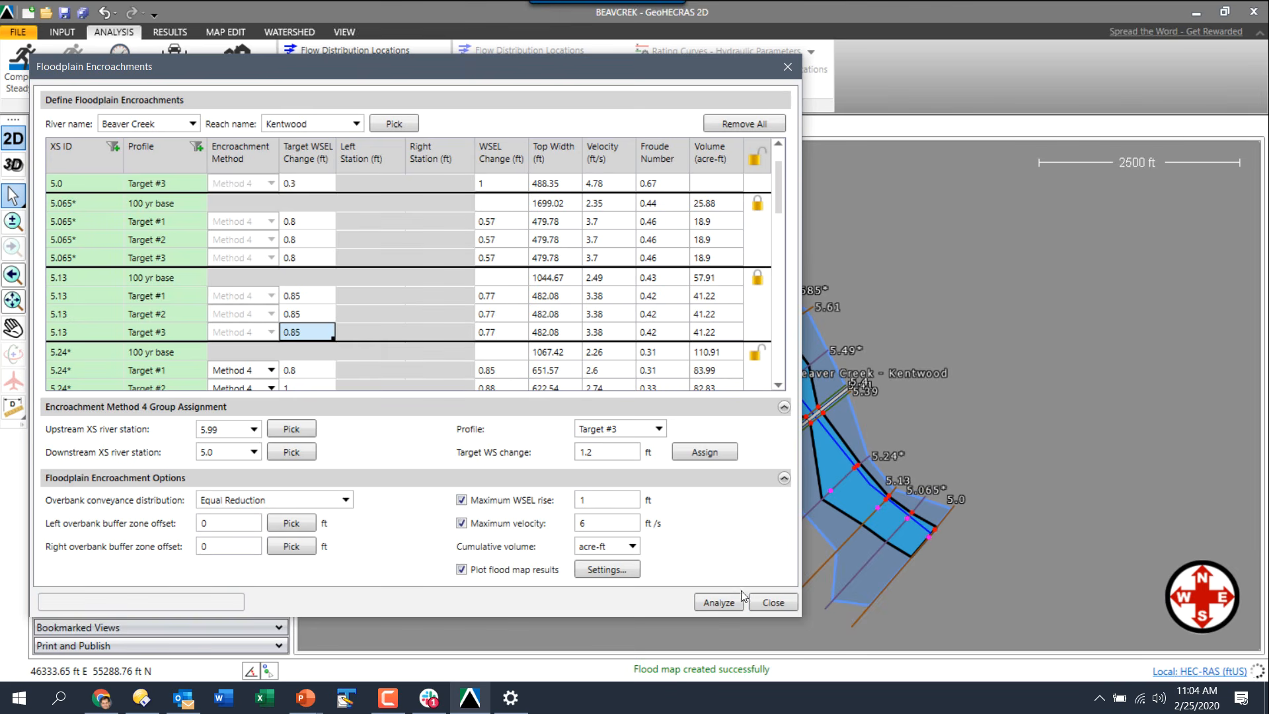
left_click(773, 603)
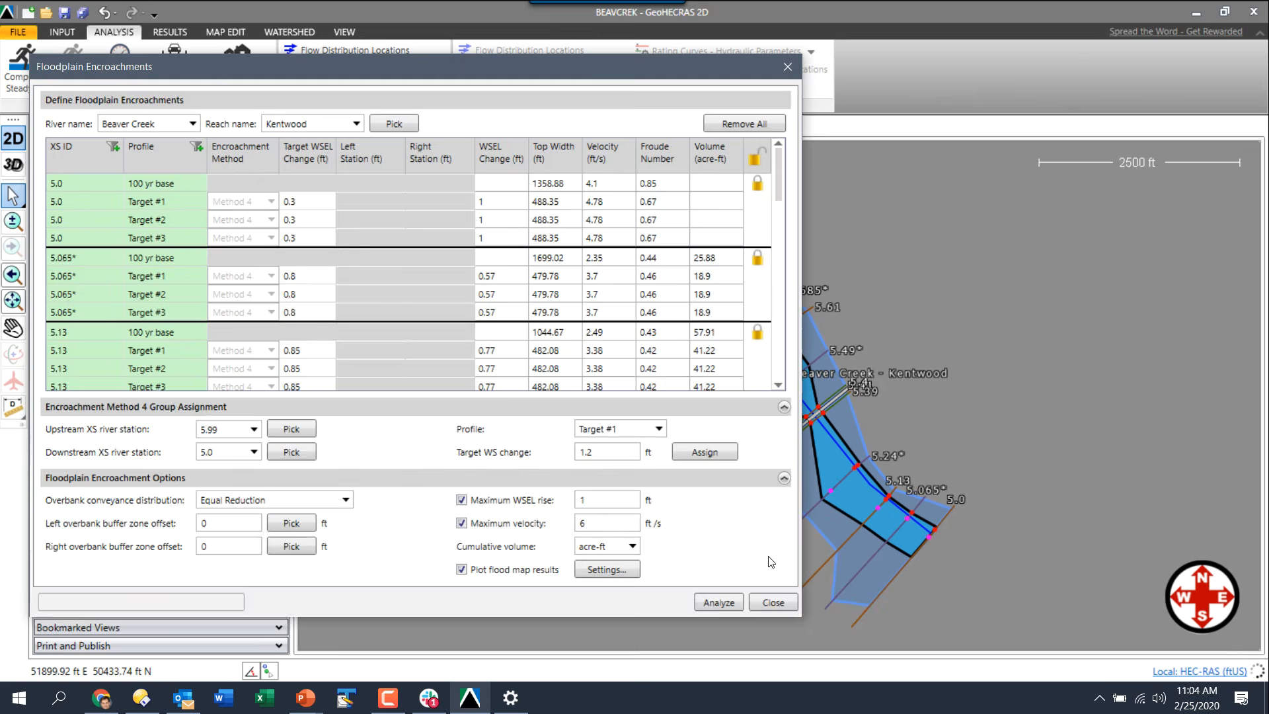
Review the floodway map settings, including the available floodway profiles, keeping Profile 2: Target #1, and close the encroachment settings.
left_click(614, 571)
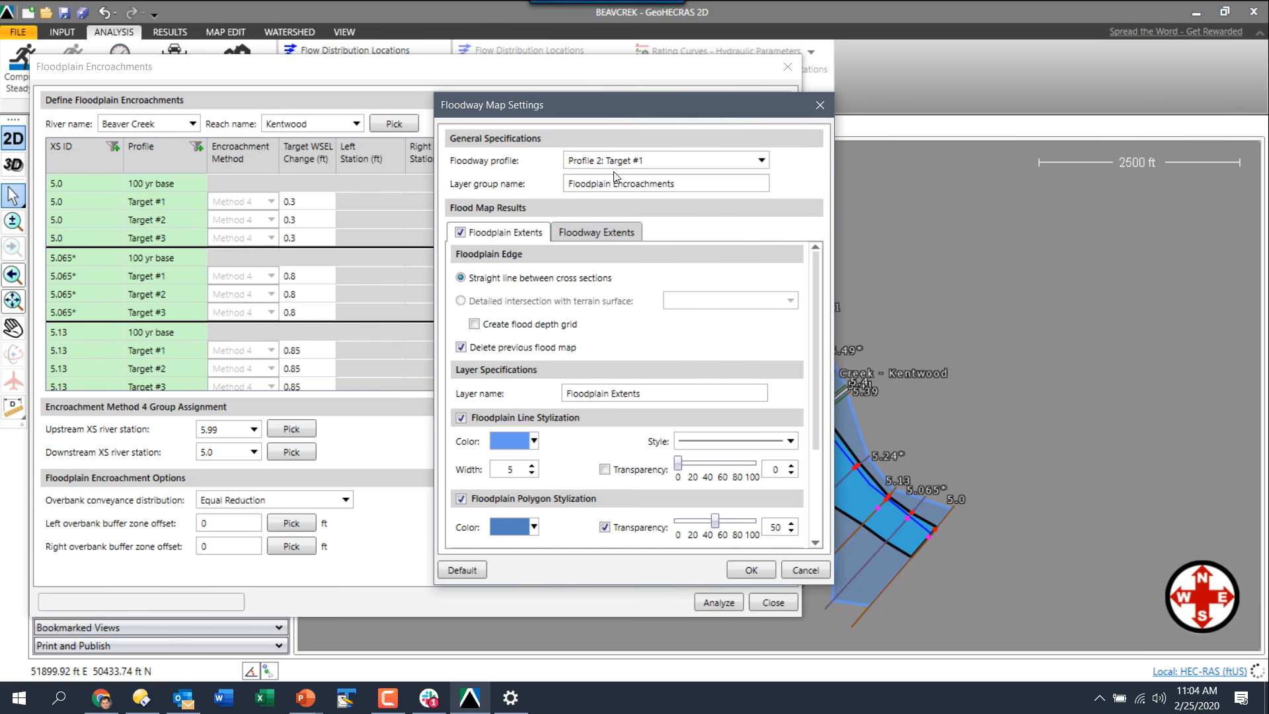
left_click(624, 161)
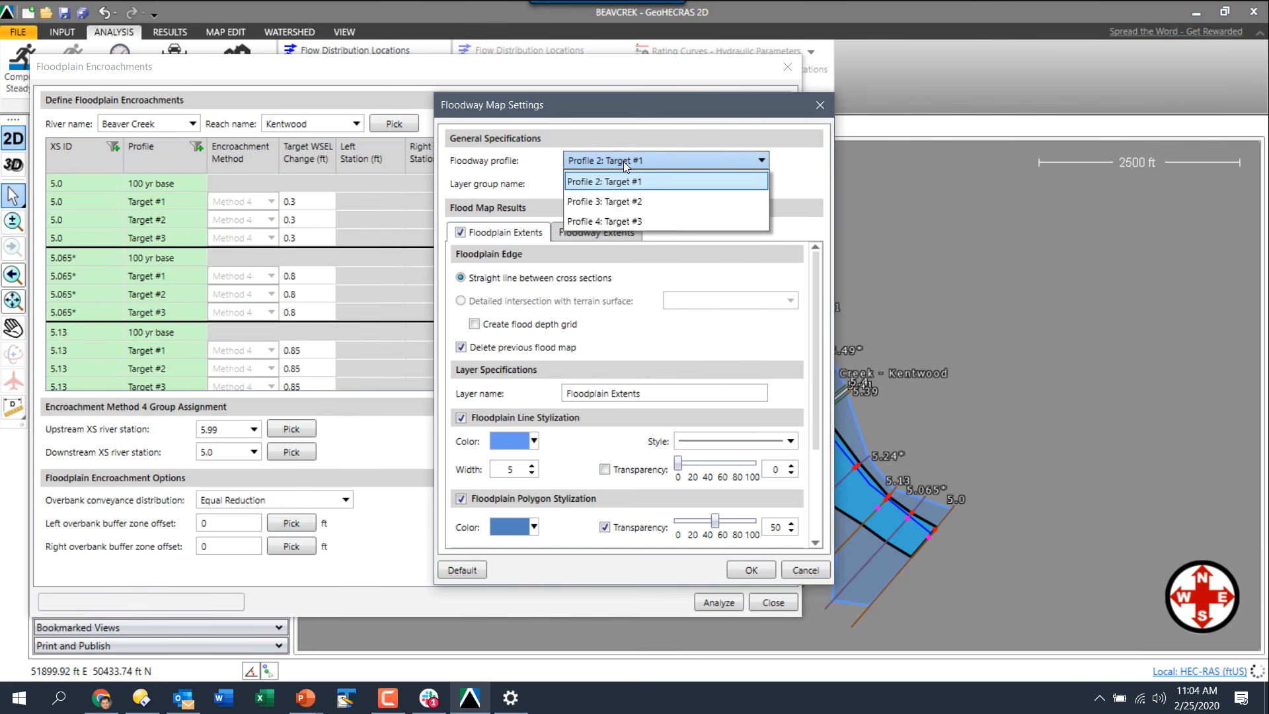
left_click(624, 161)
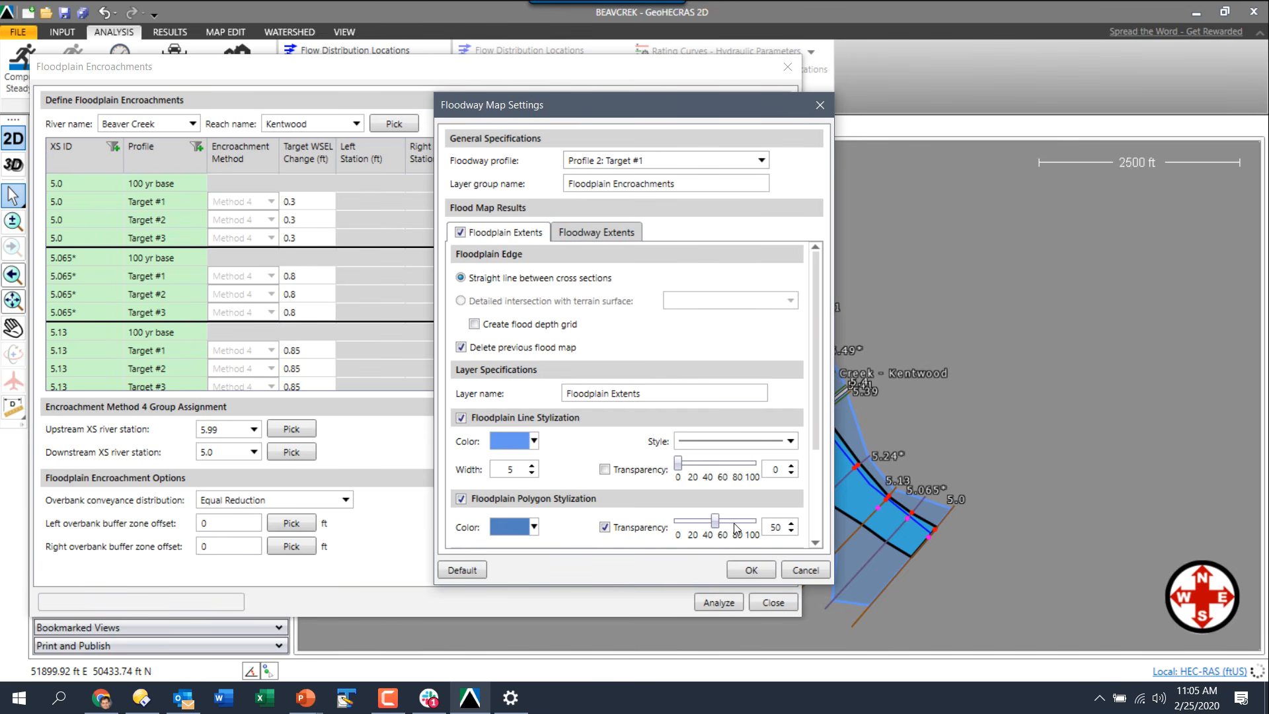
left_click(746, 570)
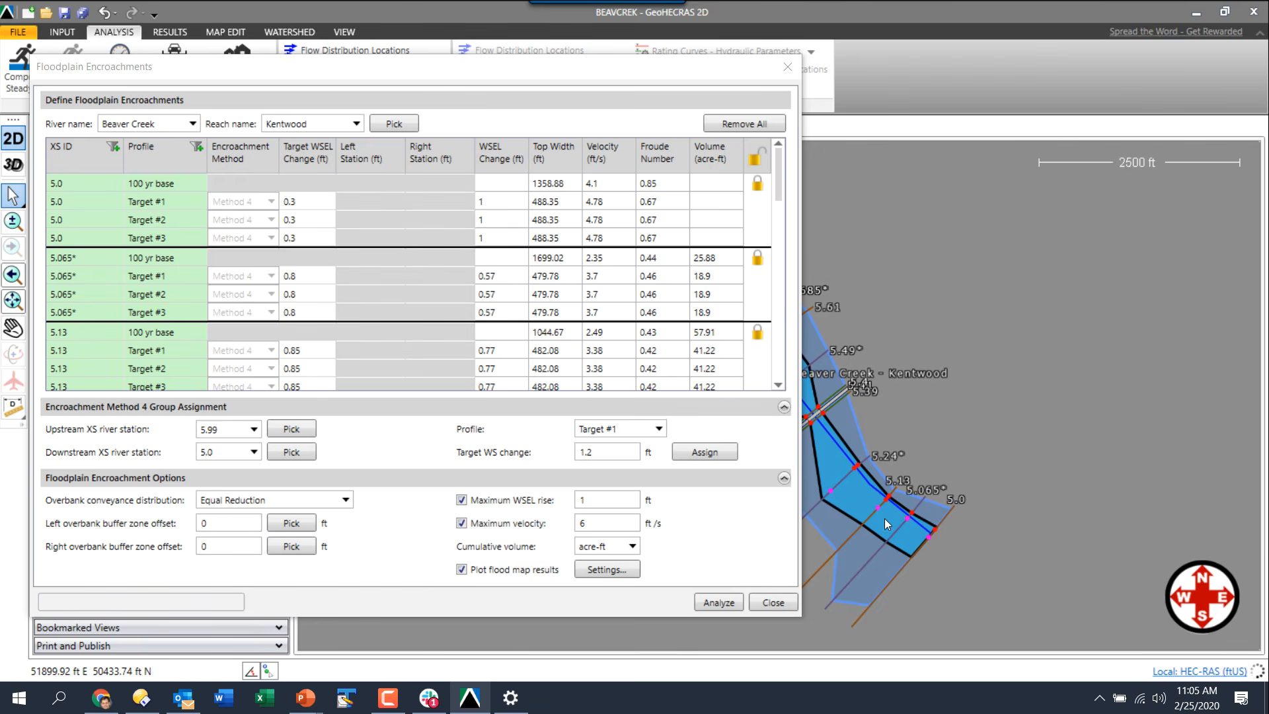
left_click(625, 573)
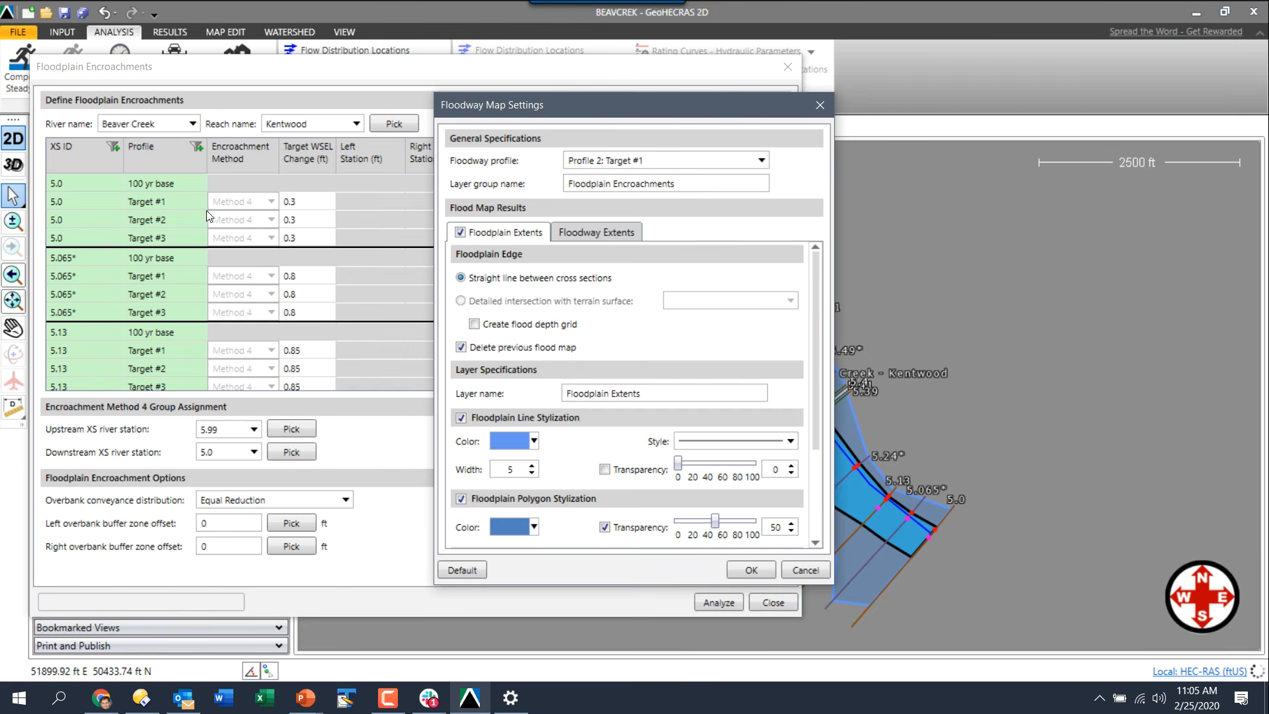
left_click(803, 570)
left_click(783, 603)
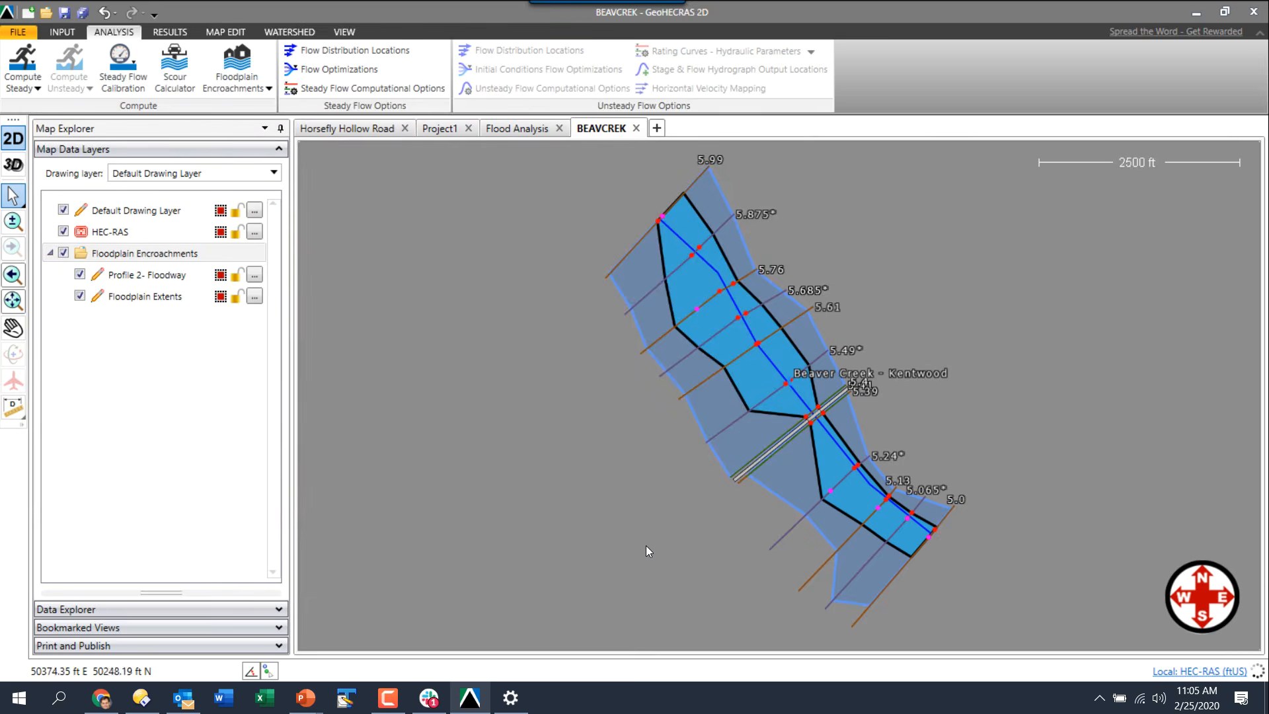
Rename the current scenario (plan) and its short ID as Method 4, leaving the geometry and flow data assignments as they are.
left_click(57, 33)
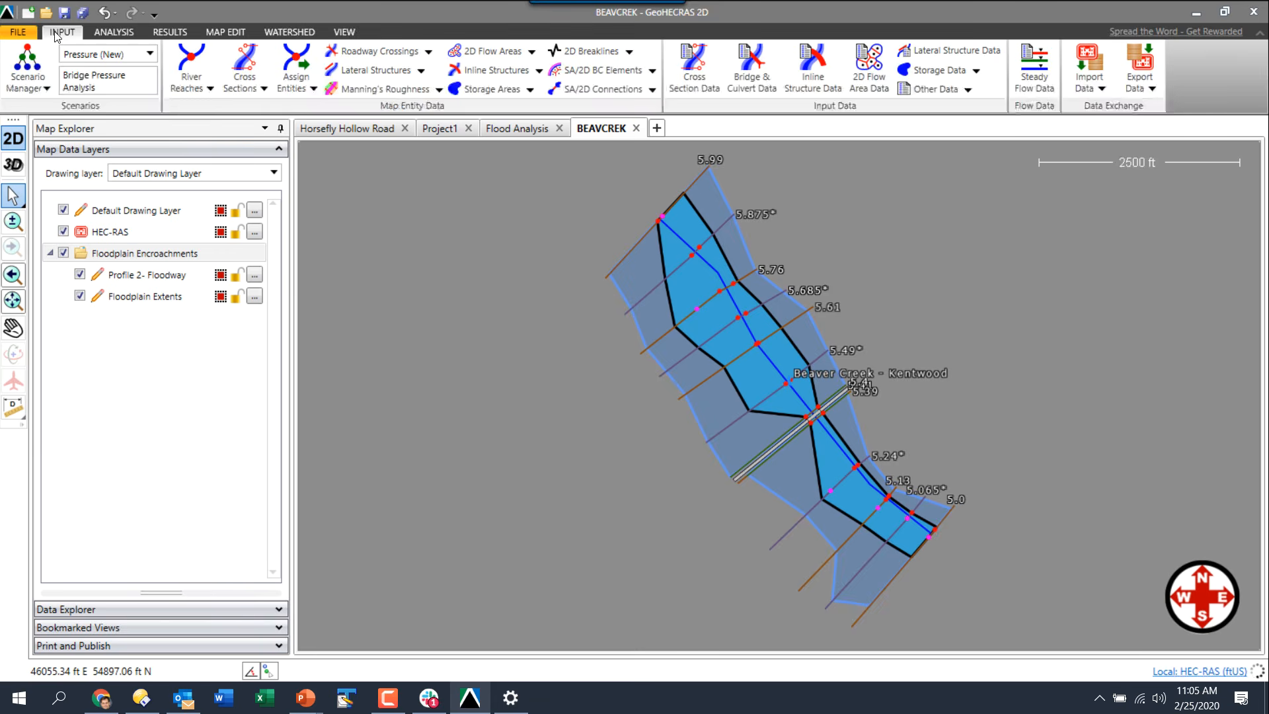
left_click(27, 61)
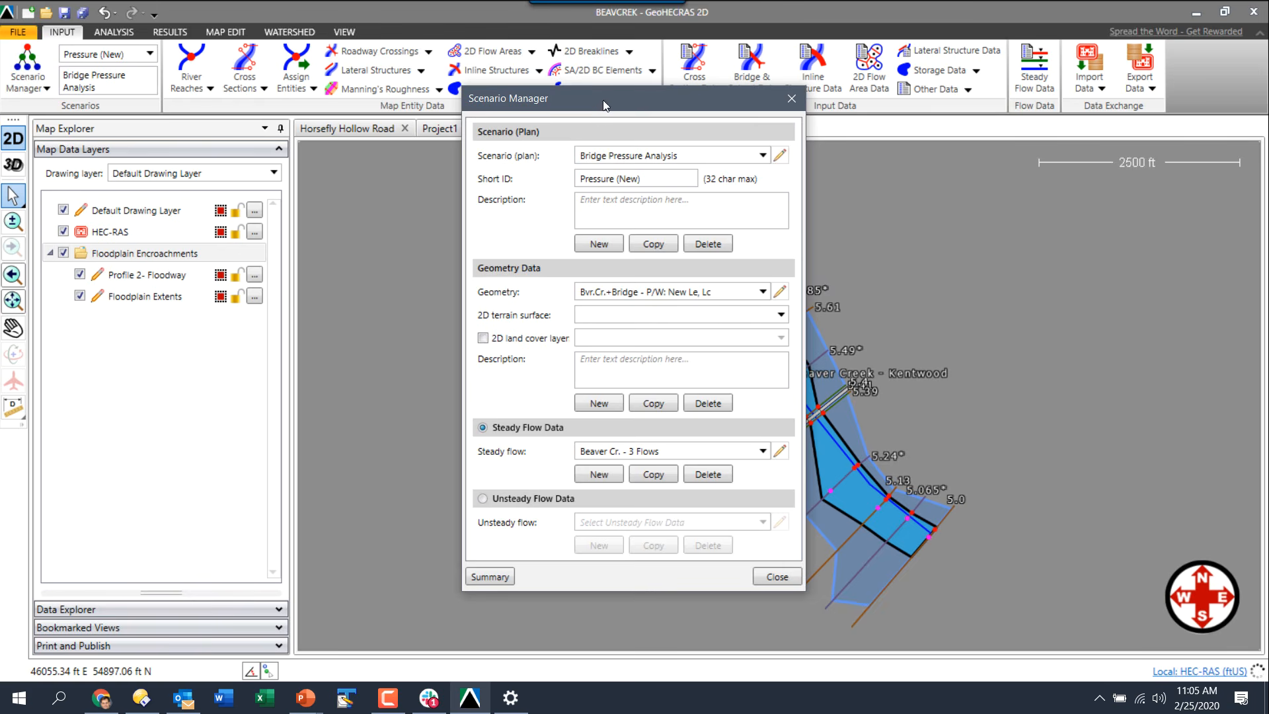
left_click(780, 154)
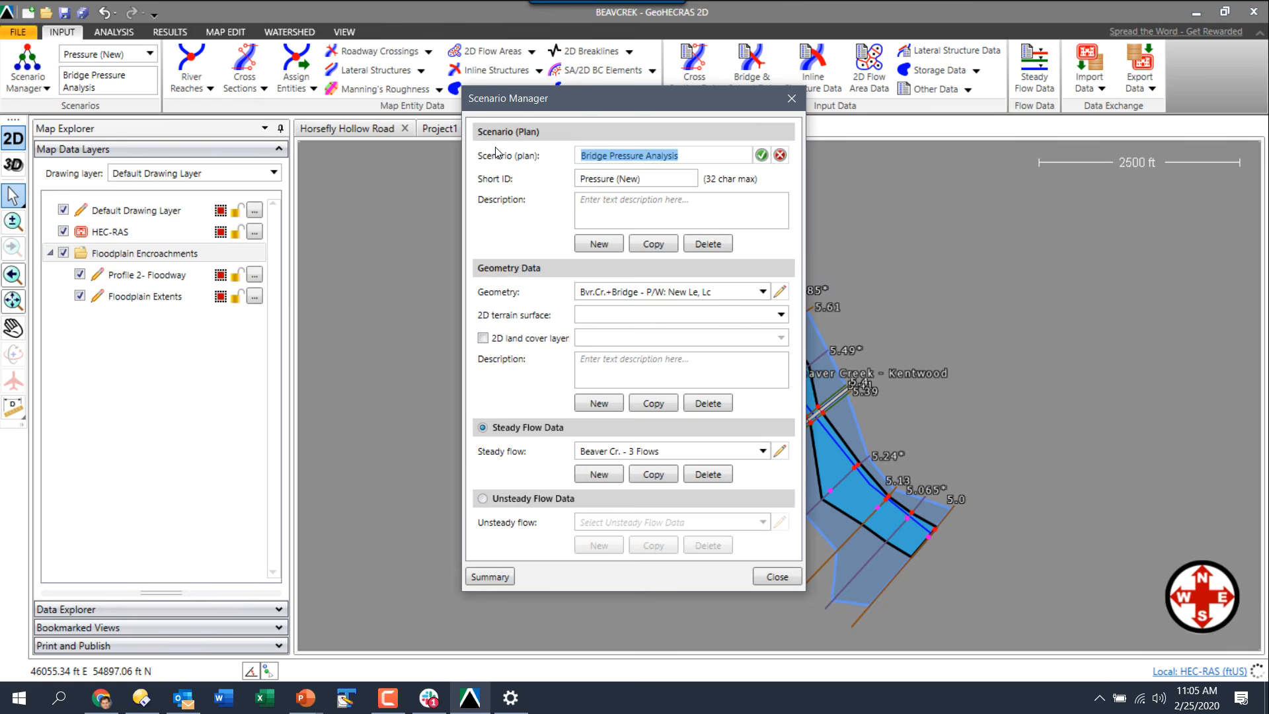
type("Method ")
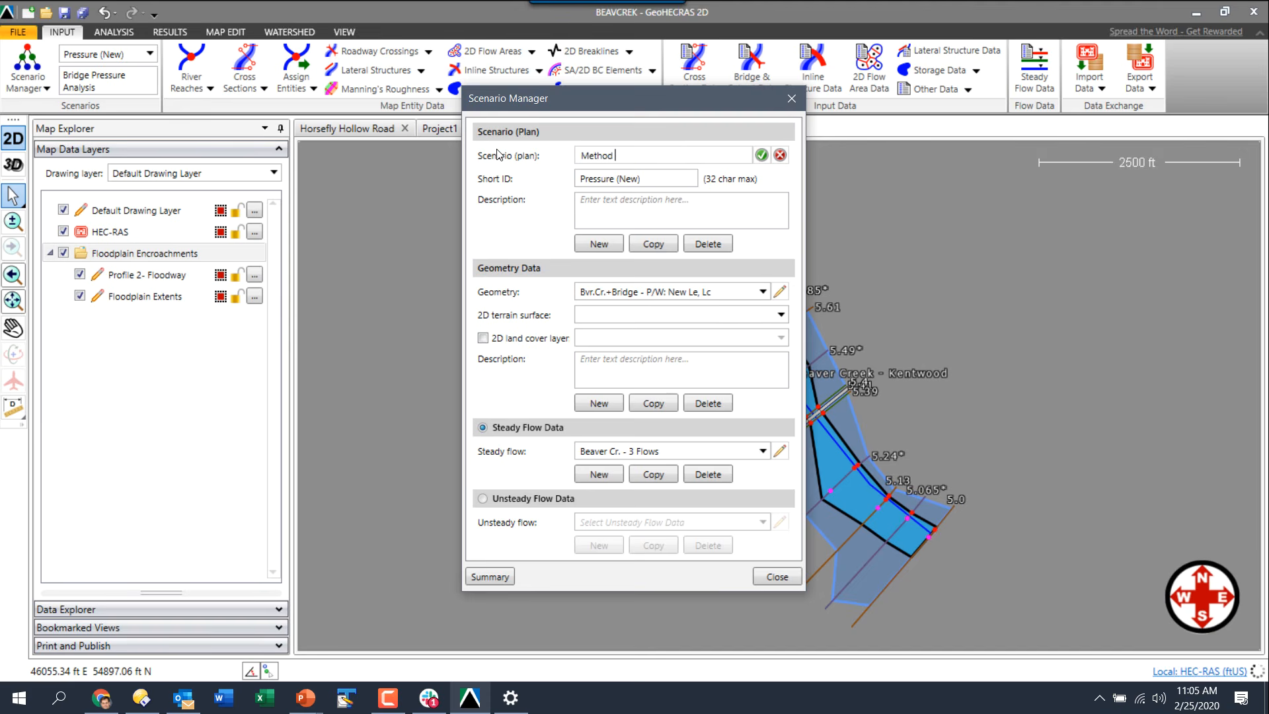
type("4")
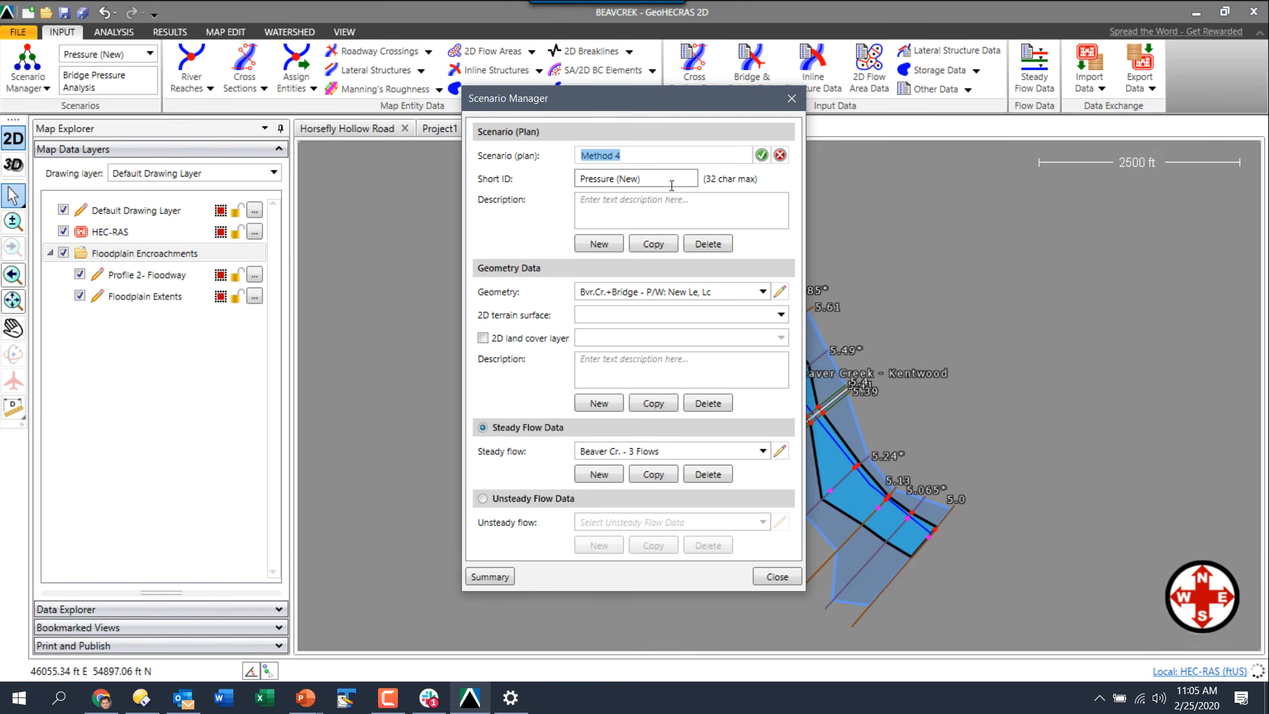
left_click_drag(668, 181, 572, 185)
key("ctrl+v")
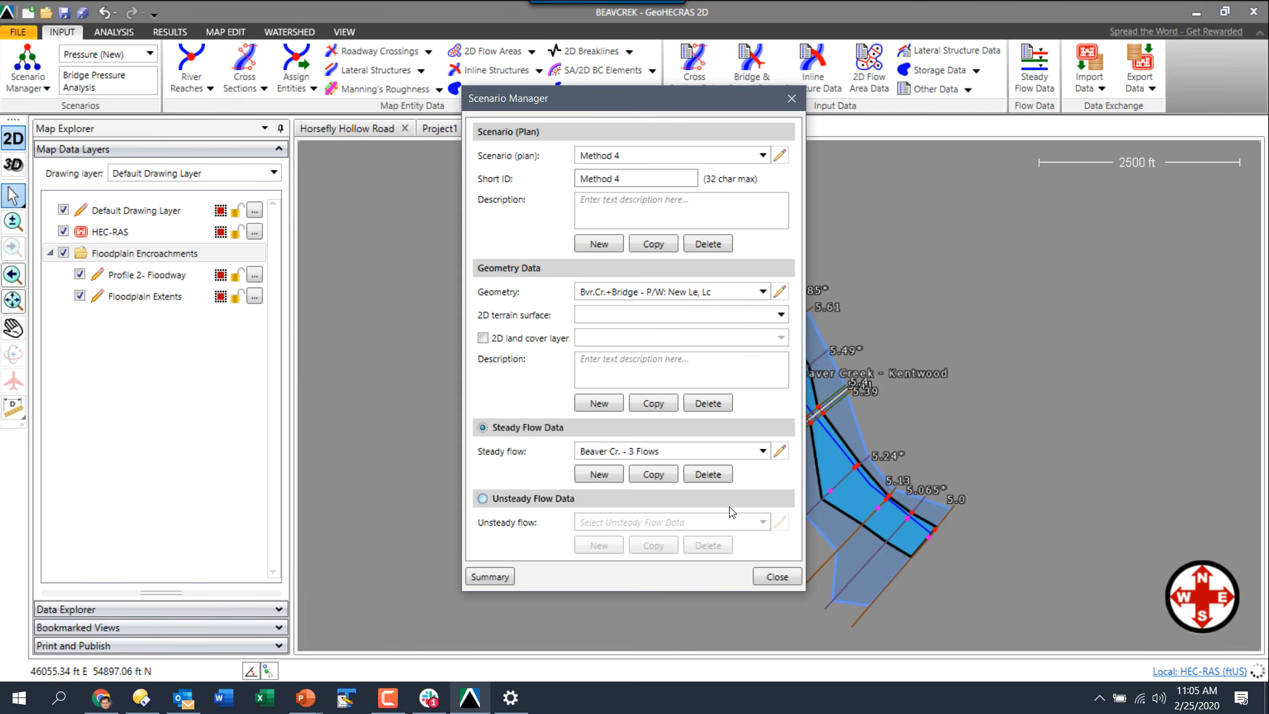
left_click(778, 576)
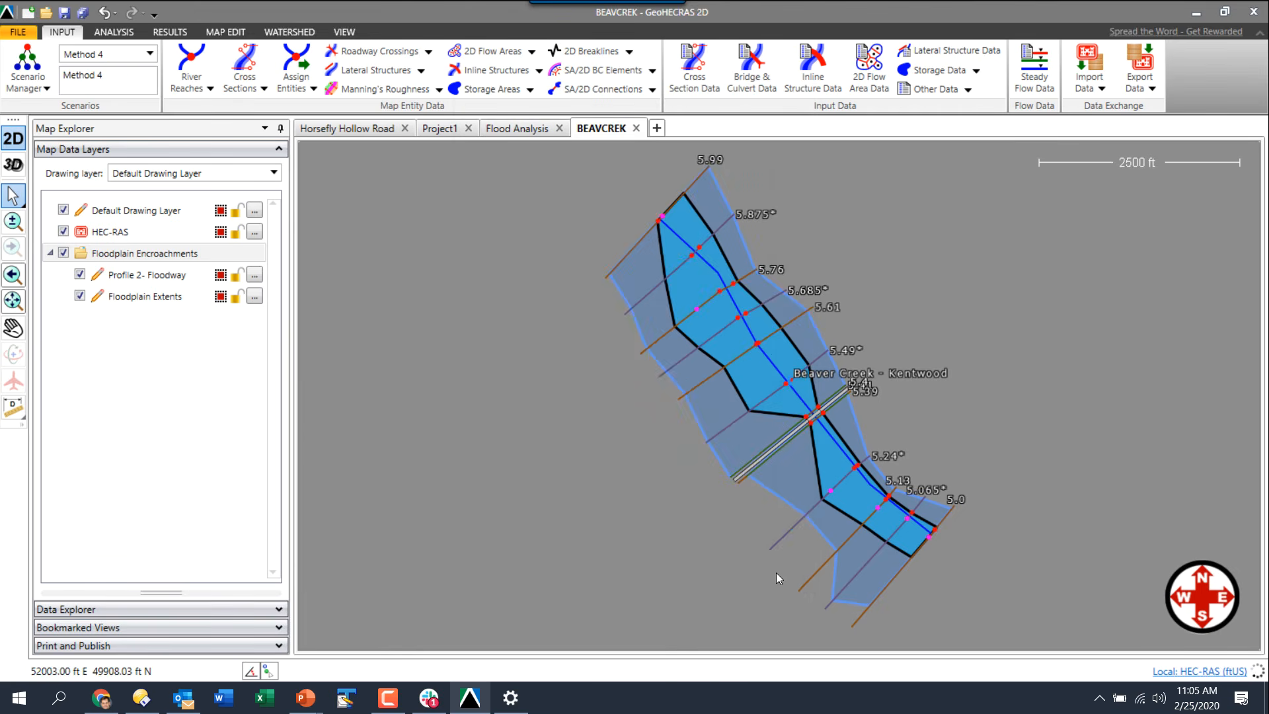
Compute the steady flow analysis for the Method 4 scenario and close the finished computation and RAS Mapper windows.
left_click(115, 32)
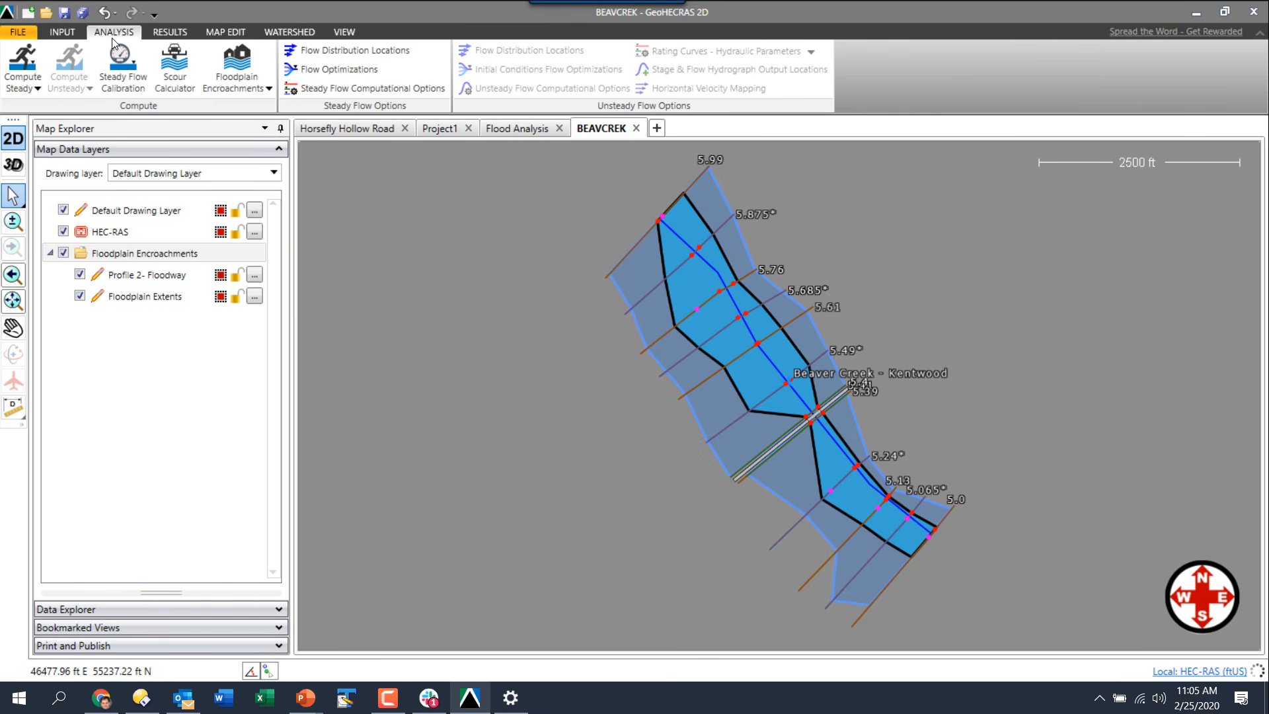
left_click(29, 57)
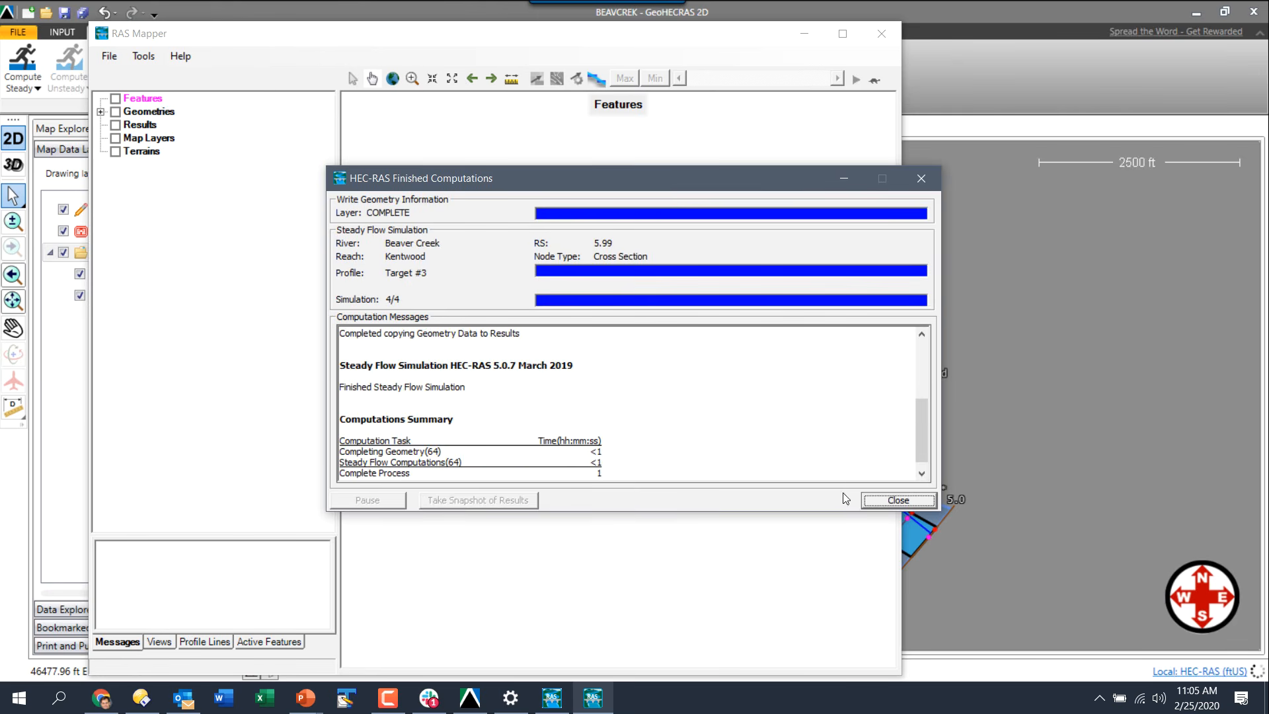
left_click(877, 501)
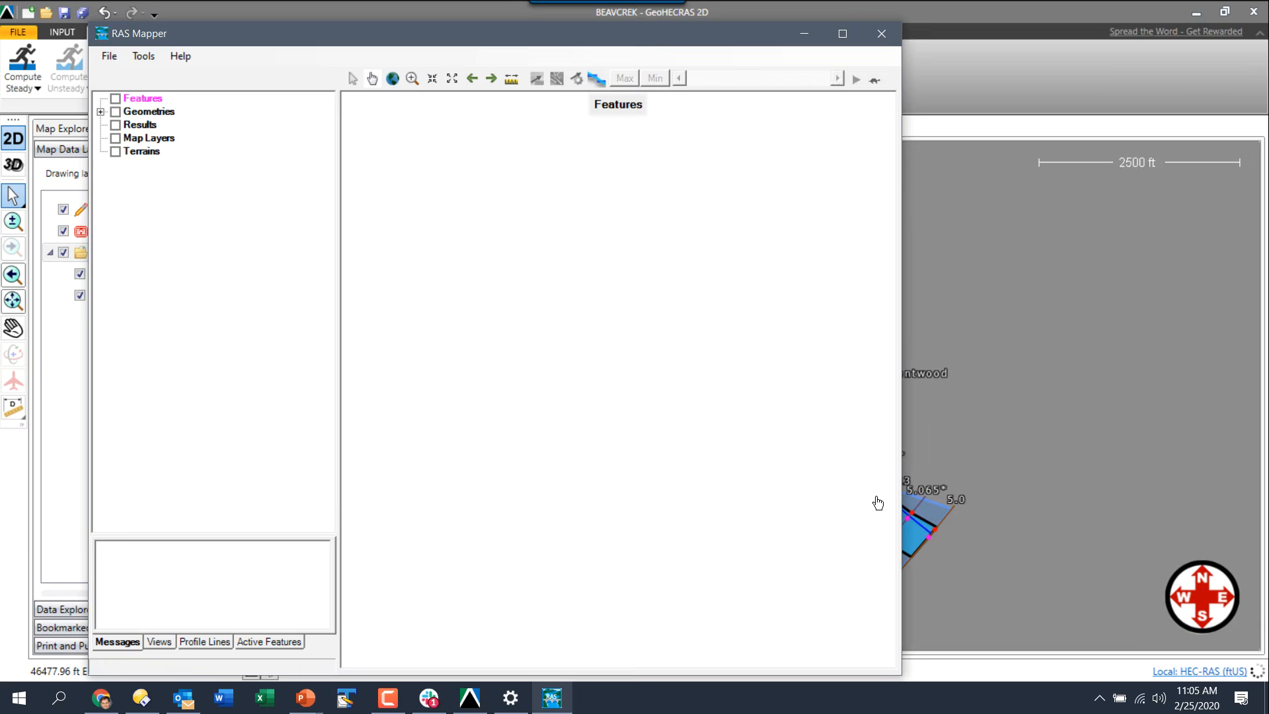
left_click(882, 34)
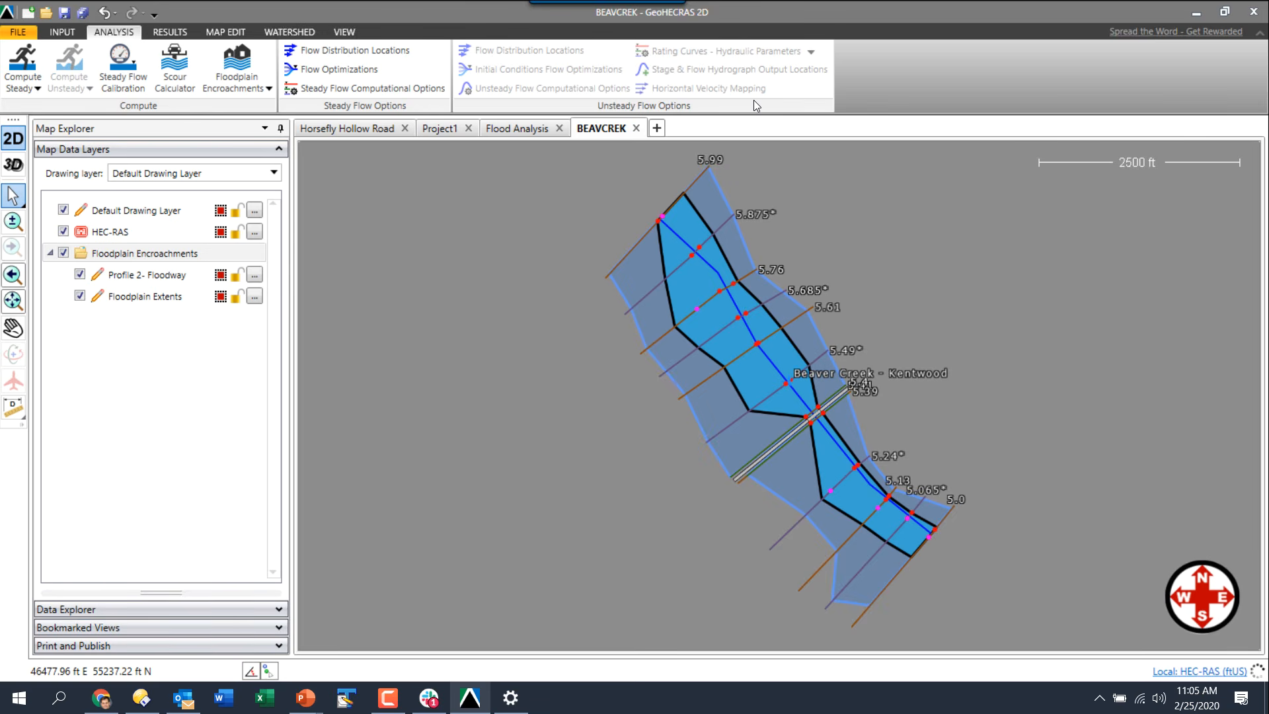
left_click(31, 90)
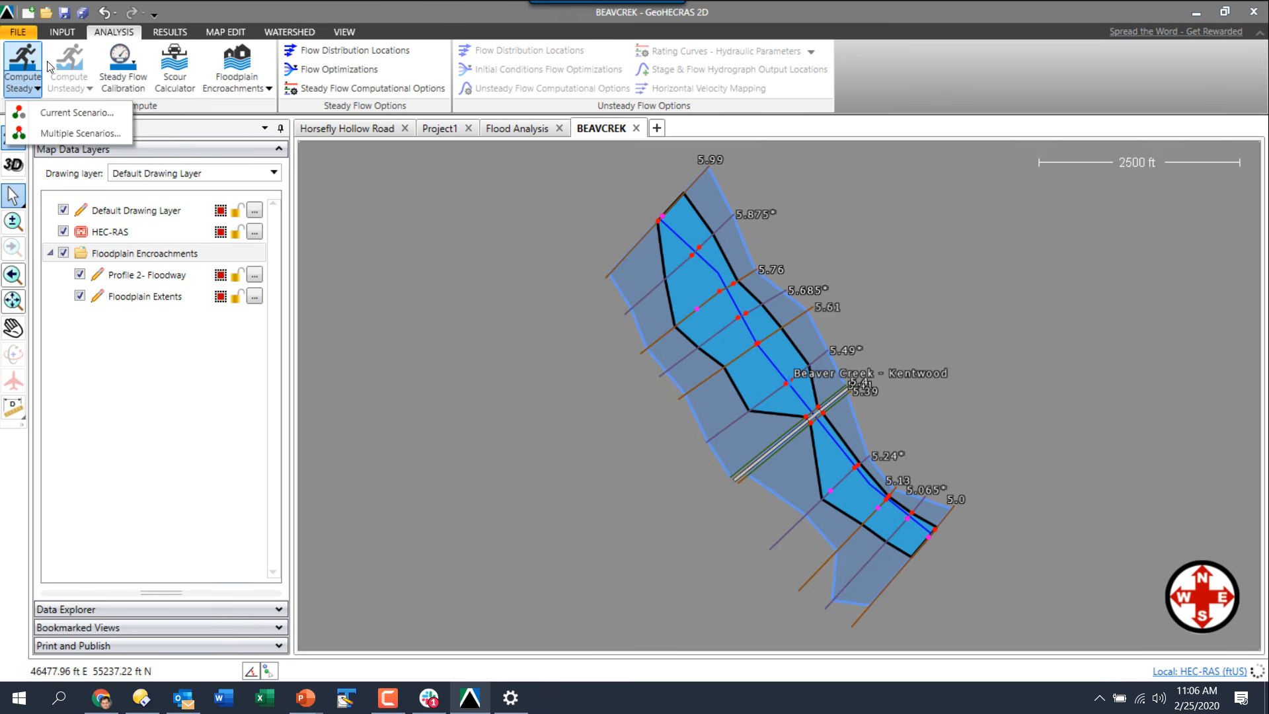
left_click(342, 223)
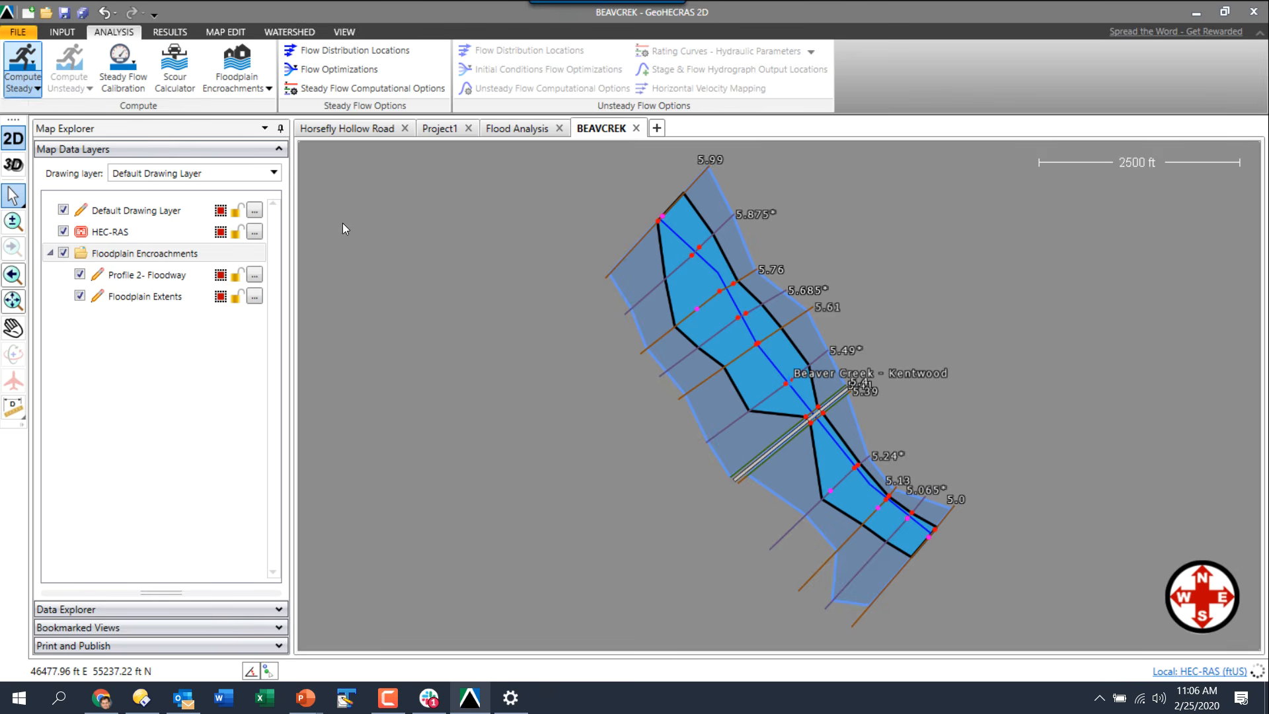
Duplicate the current scenario as Method 1, sharing the existing geometry and steady flow data instead of copying them.
left_click(61, 31)
left_click(46, 88)
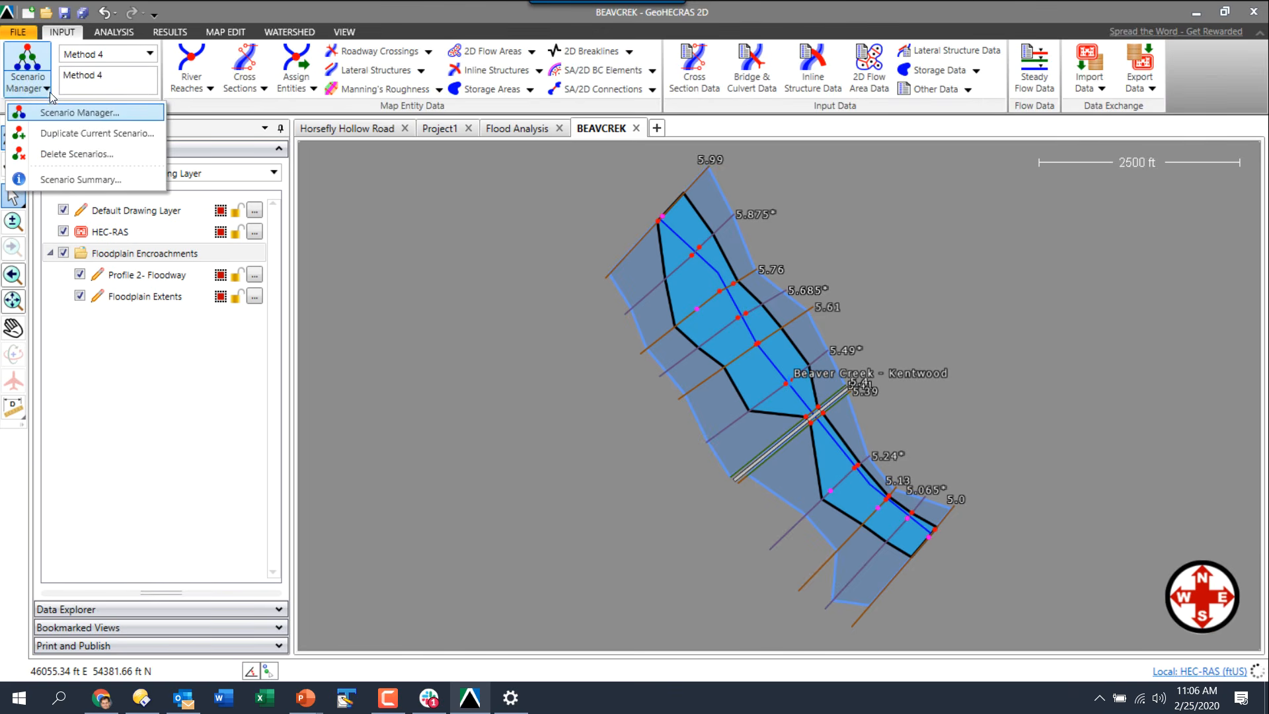
left_click(66, 136)
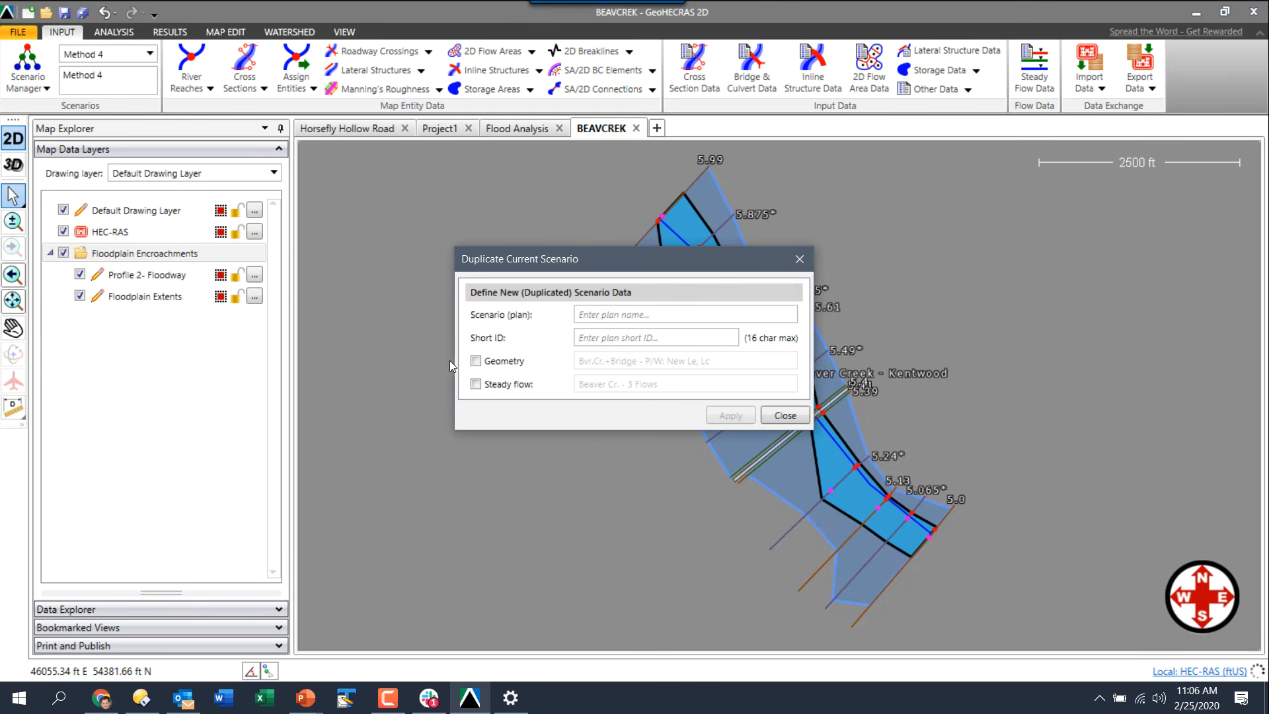
left_click(490, 363)
left_click(486, 364)
left_click(610, 318)
type("Method 1")
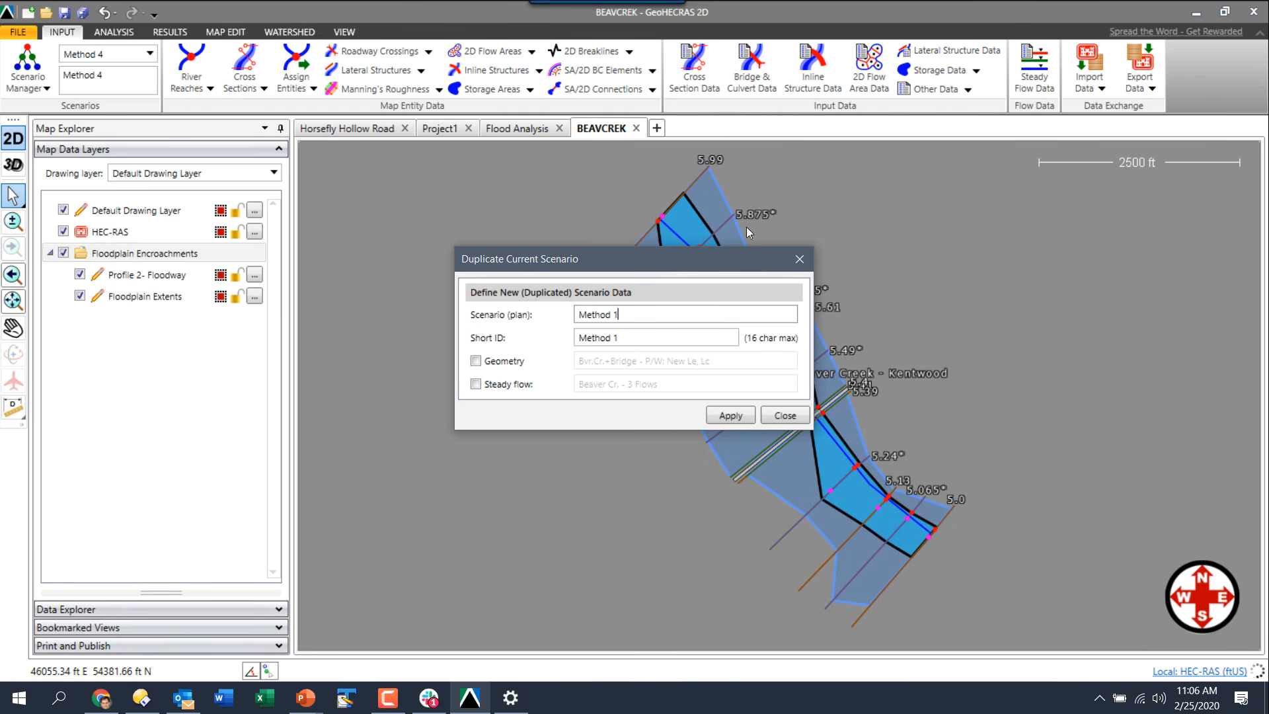
left_click(732, 417)
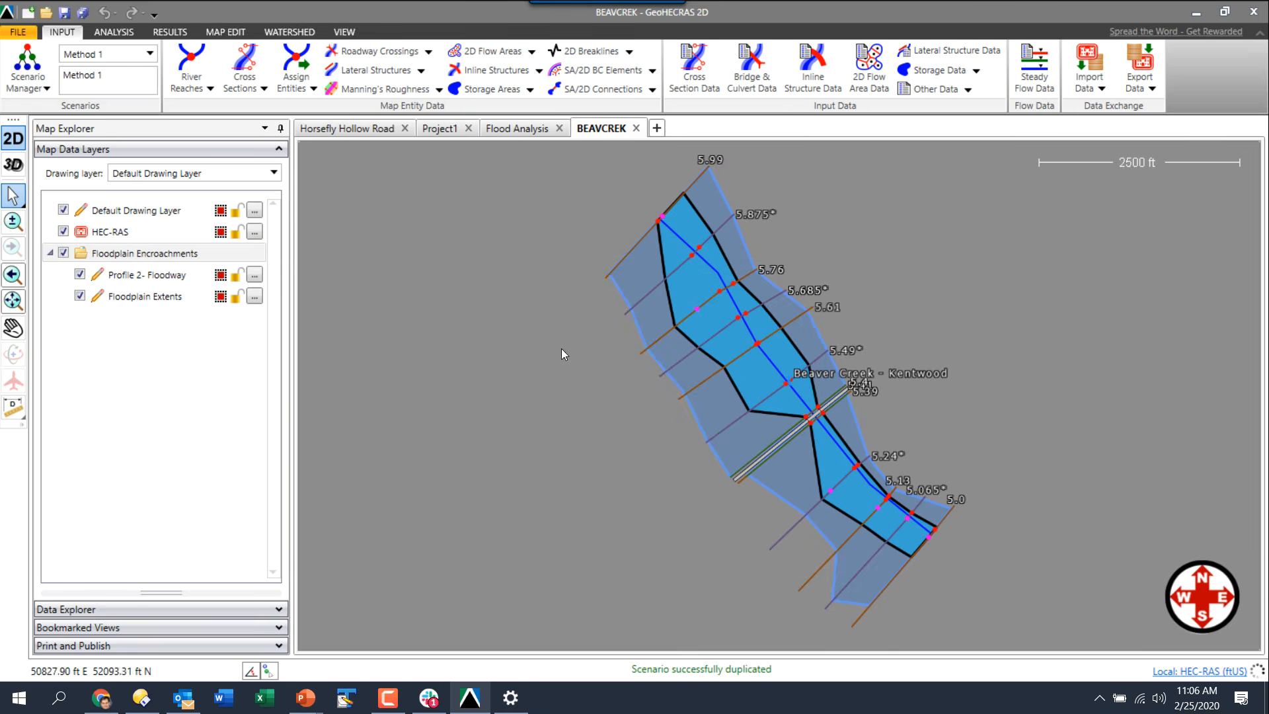
Compare the geometry assignments of the Method 1 and Method 4 scenarios in the Scenario Manager.
left_click(35, 64)
left_click(641, 292)
left_click(642, 308)
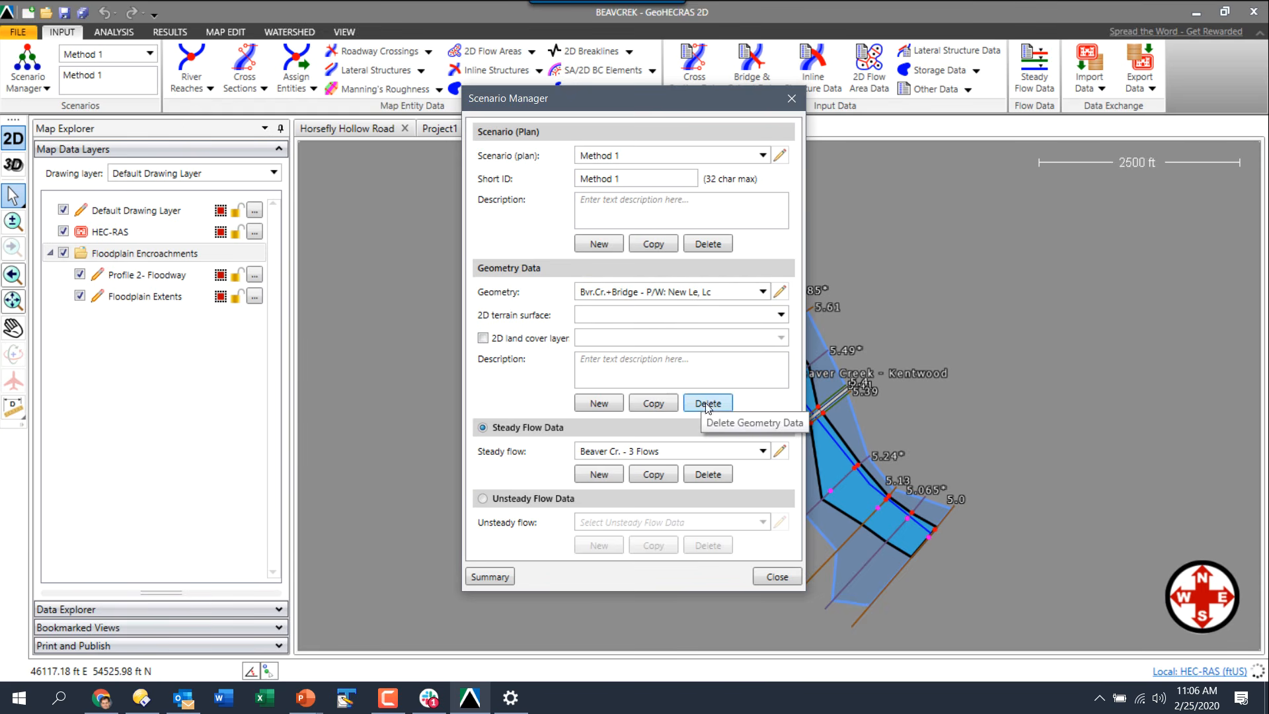
left_click(776, 576)
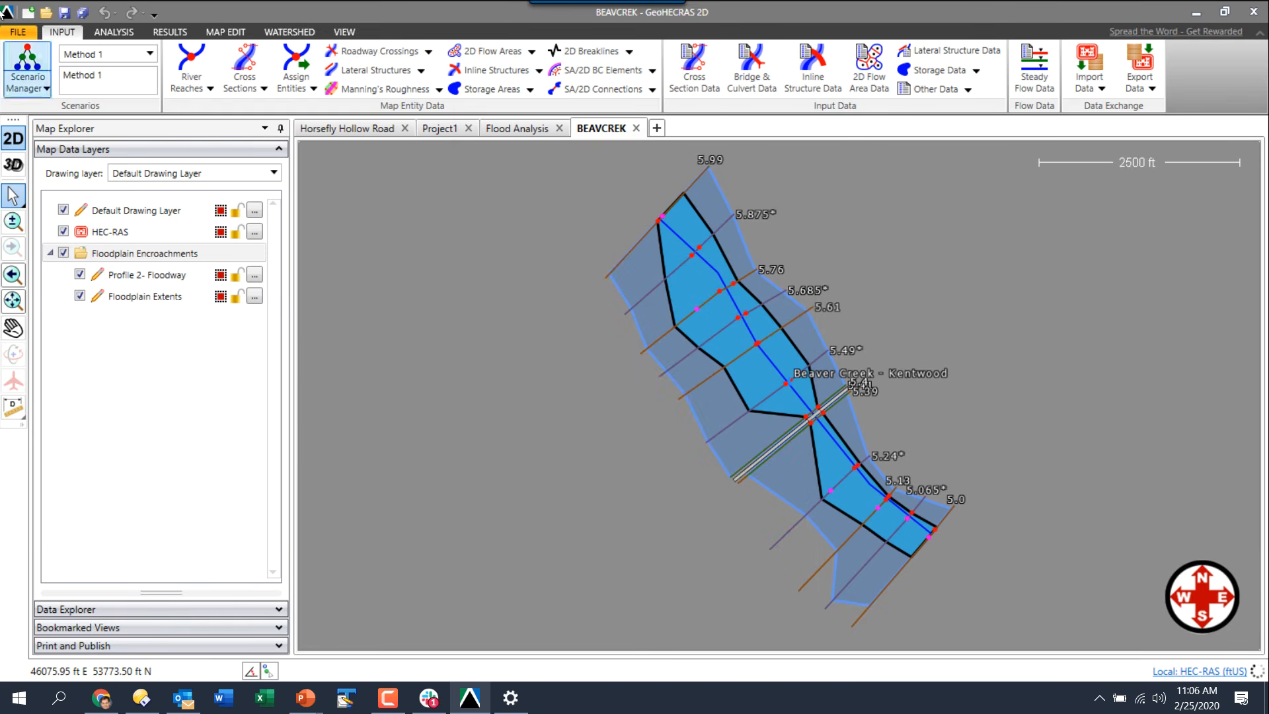
left_click(106, 54)
left_click(101, 137)
left_click(37, 63)
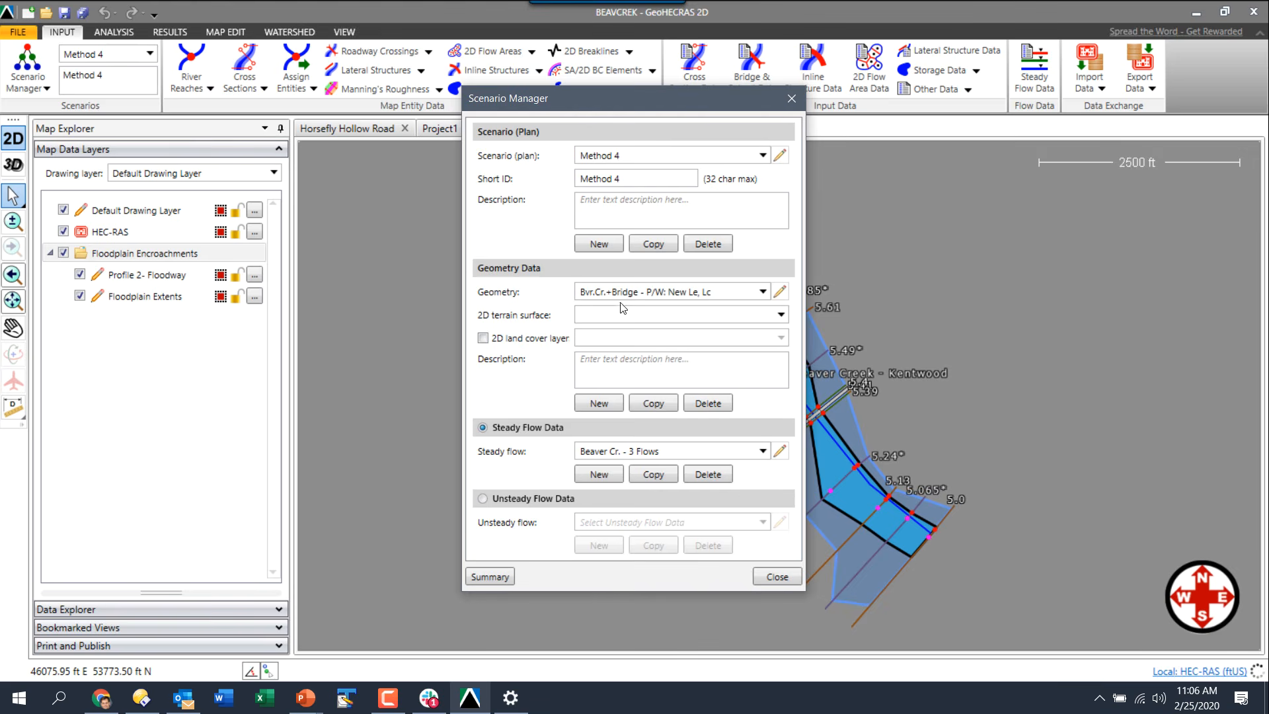
left_click(778, 577)
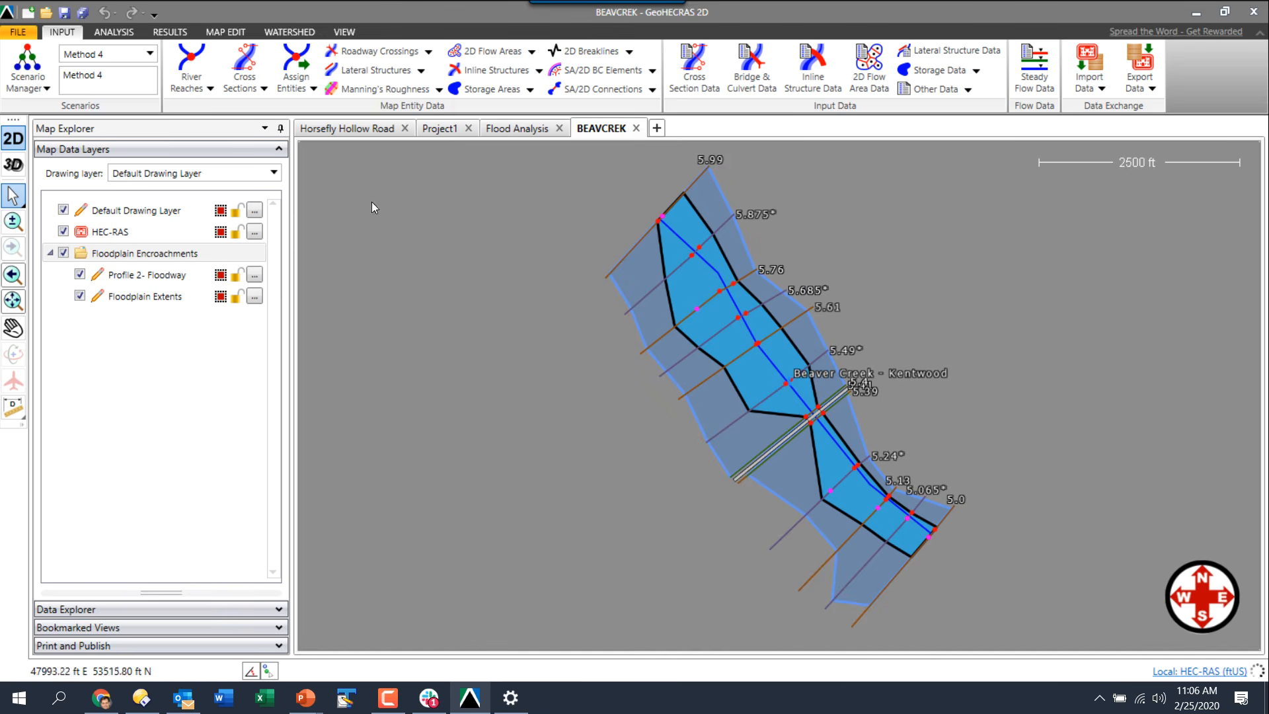
Make Method 1 the active scenario and run its floodplain encroachment analysis.
left_click(101, 61)
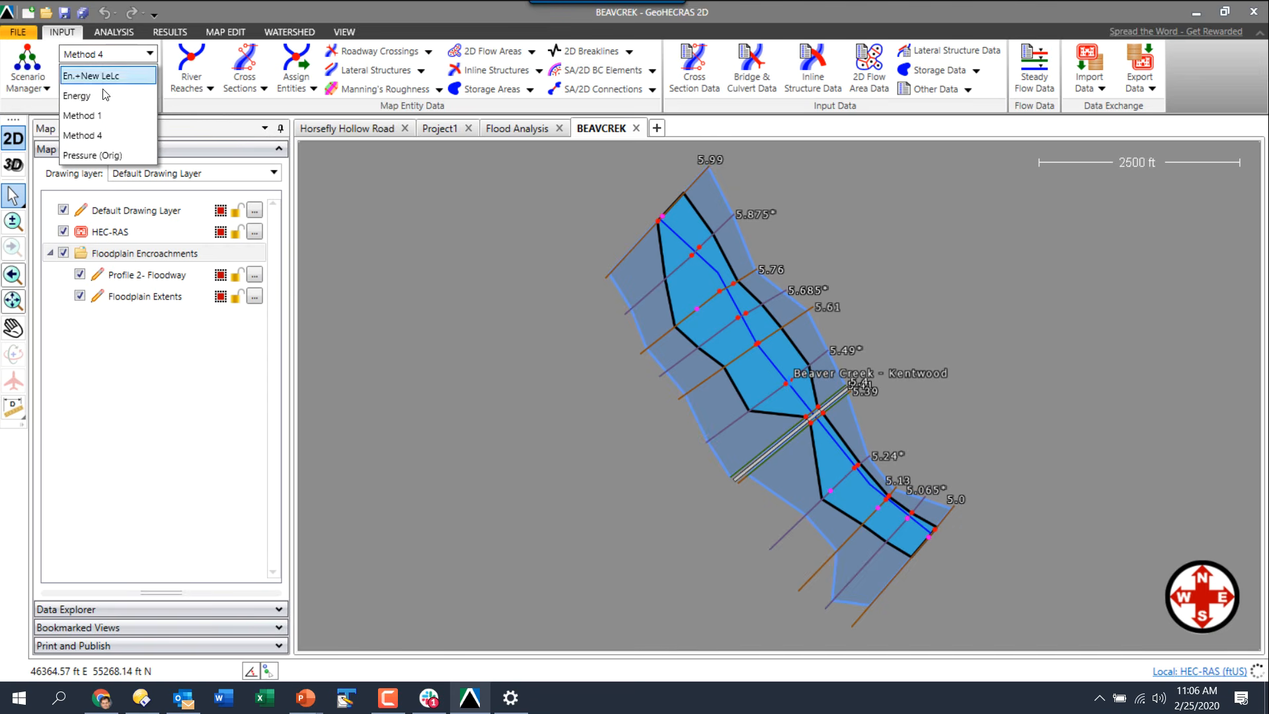
left_click(107, 114)
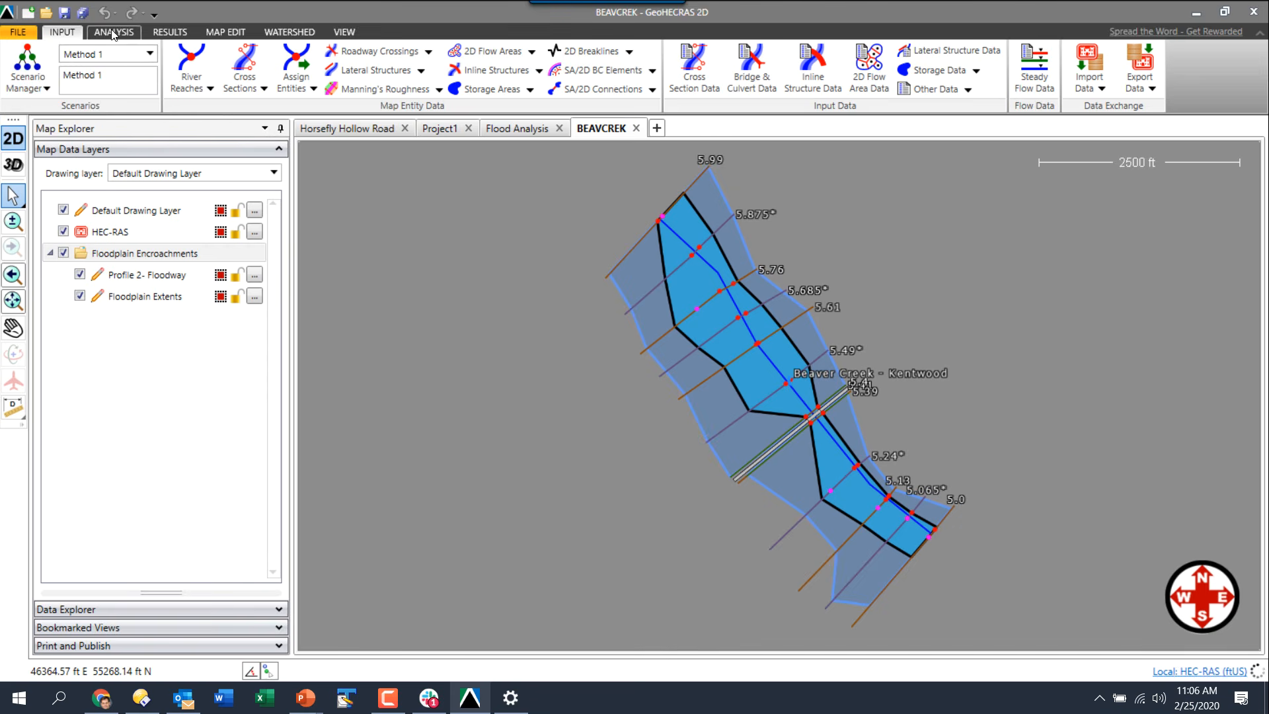
left_click(114, 32)
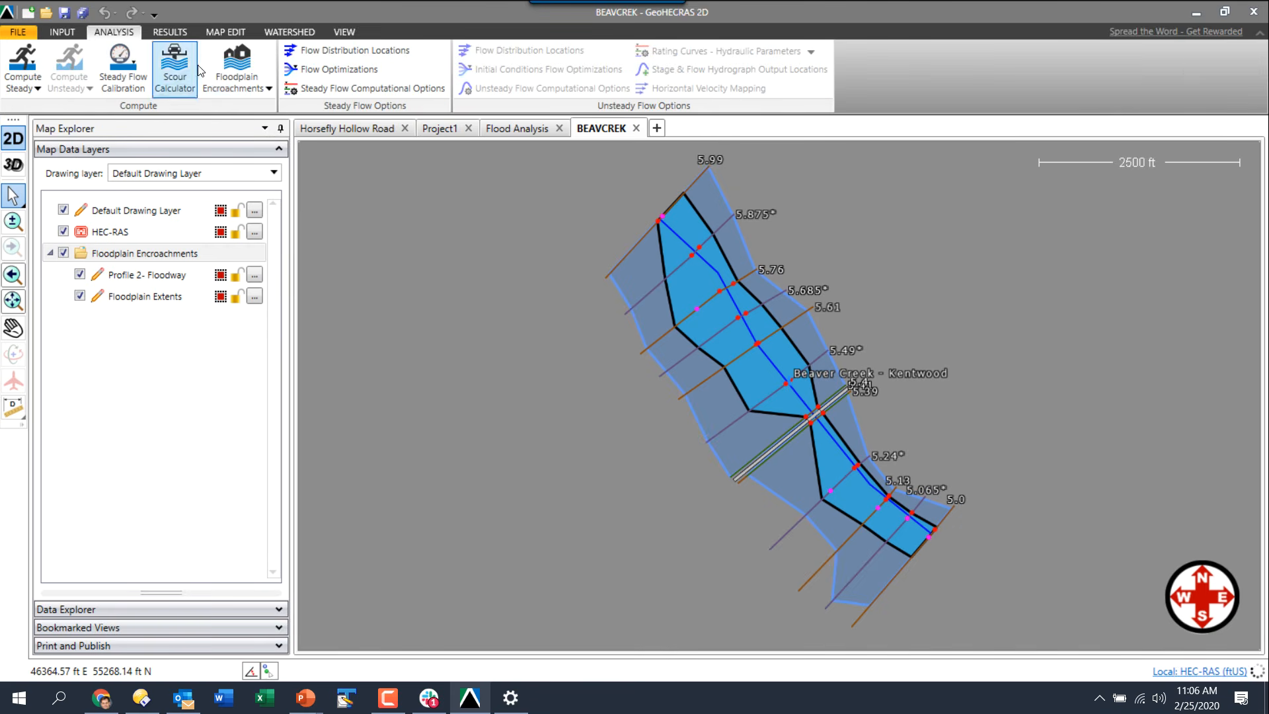
left_click(238, 63)
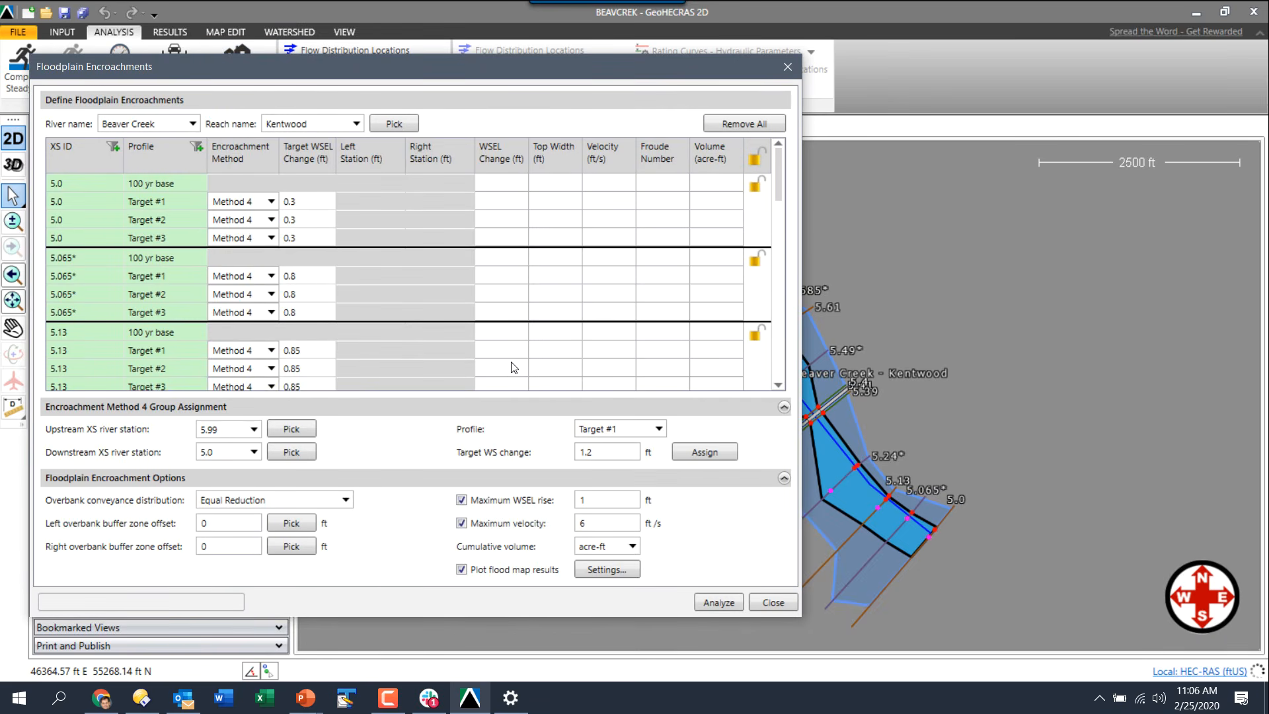
left_click(723, 606)
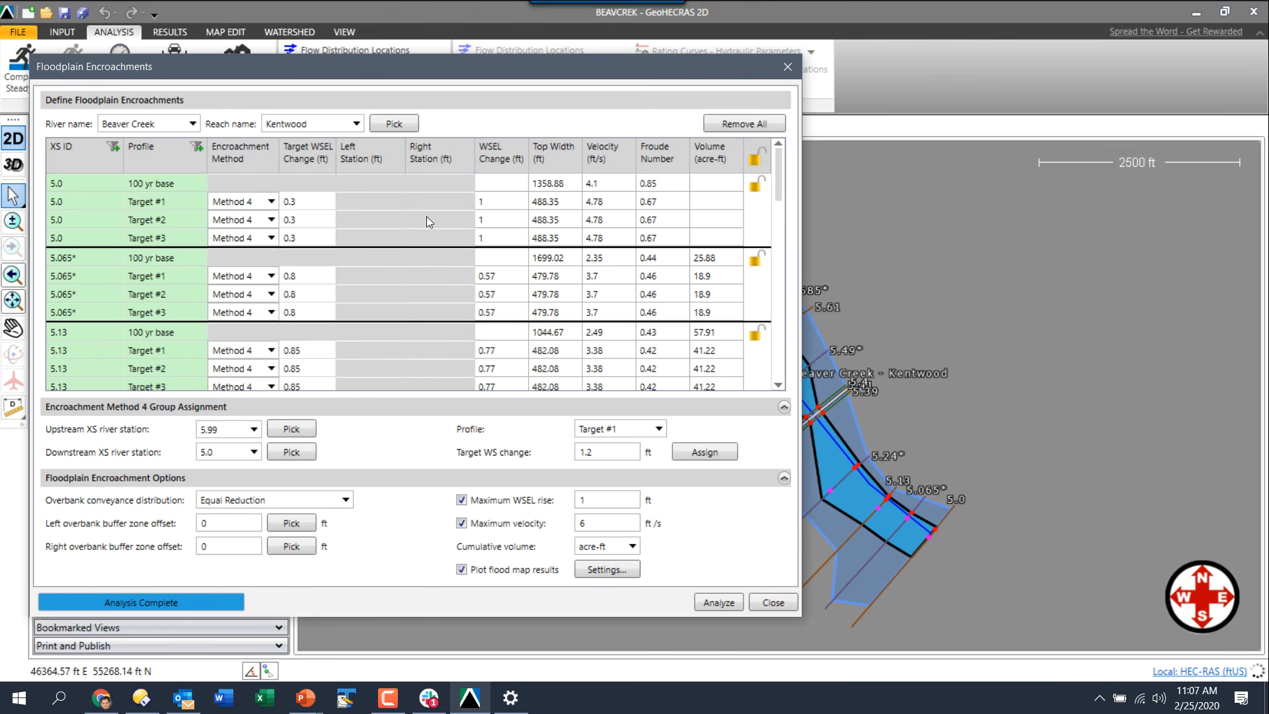
From cross section 5.0, copy Method 4 encroachment stations to Method 1 for all upstream cross sections and profiles, including locked ones, and close the encroachment settings.
left_click(272, 201)
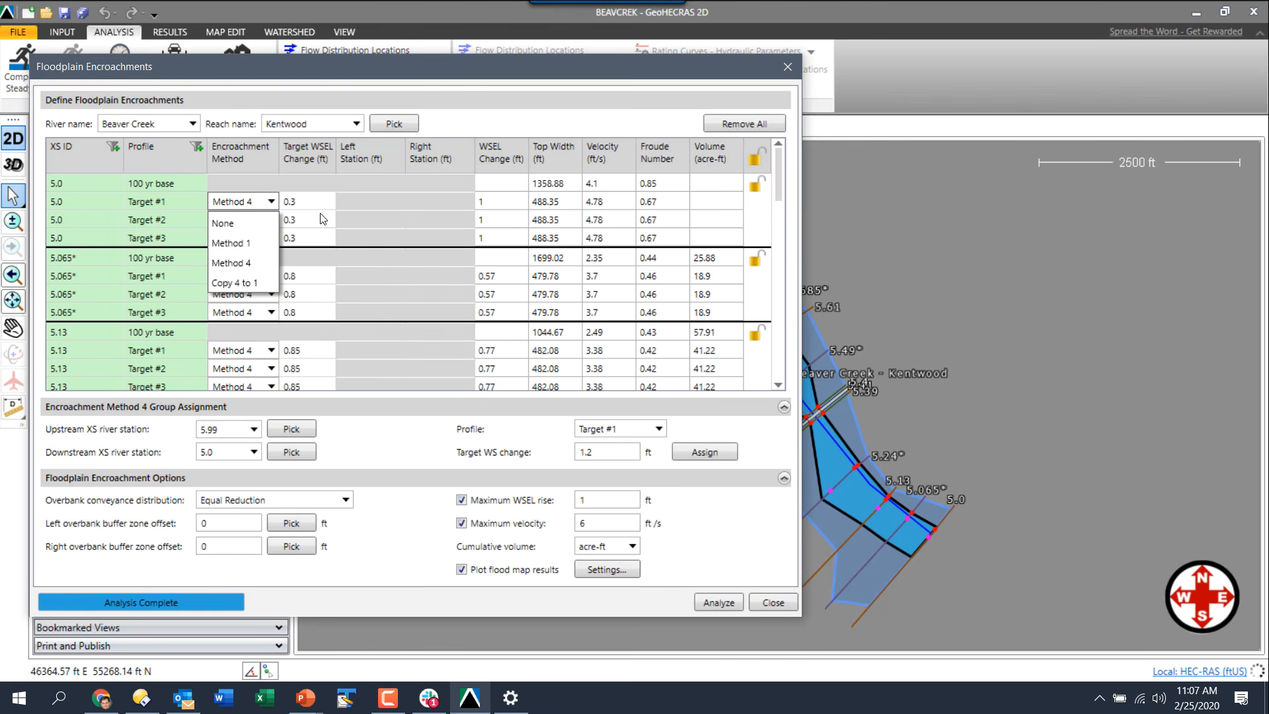
left_click(257, 282)
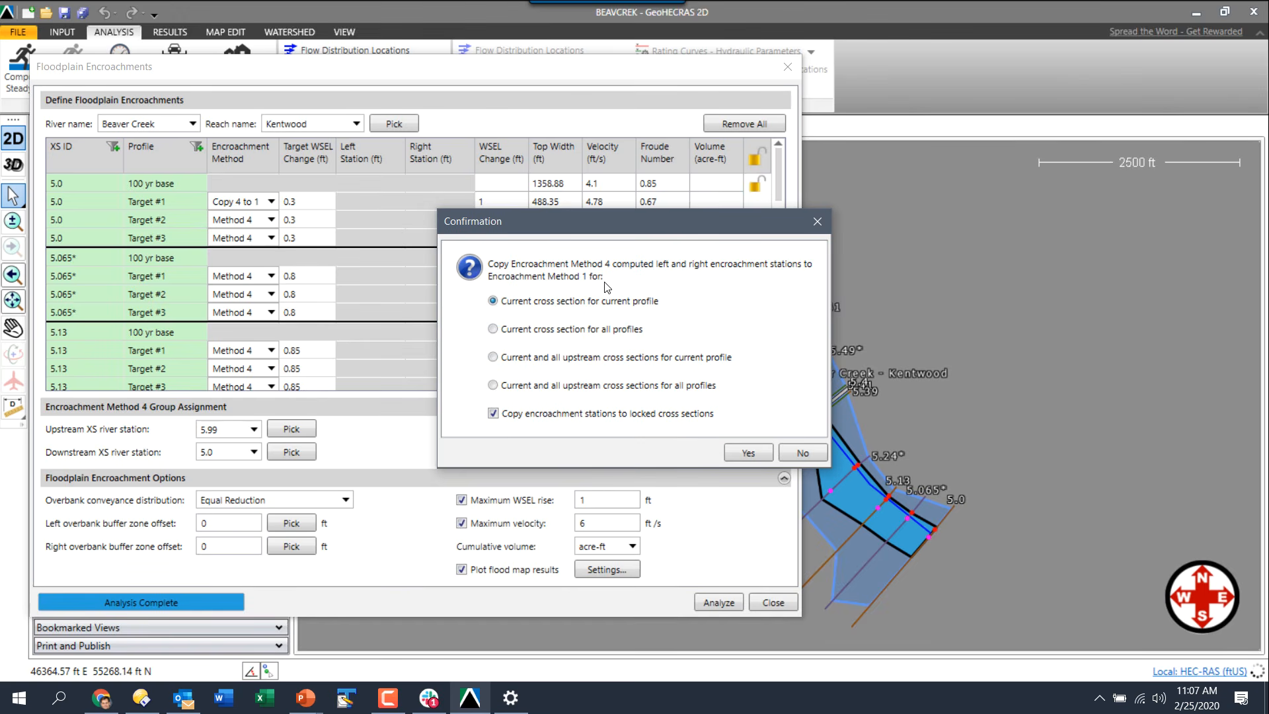
left_click(509, 392)
left_click(737, 456)
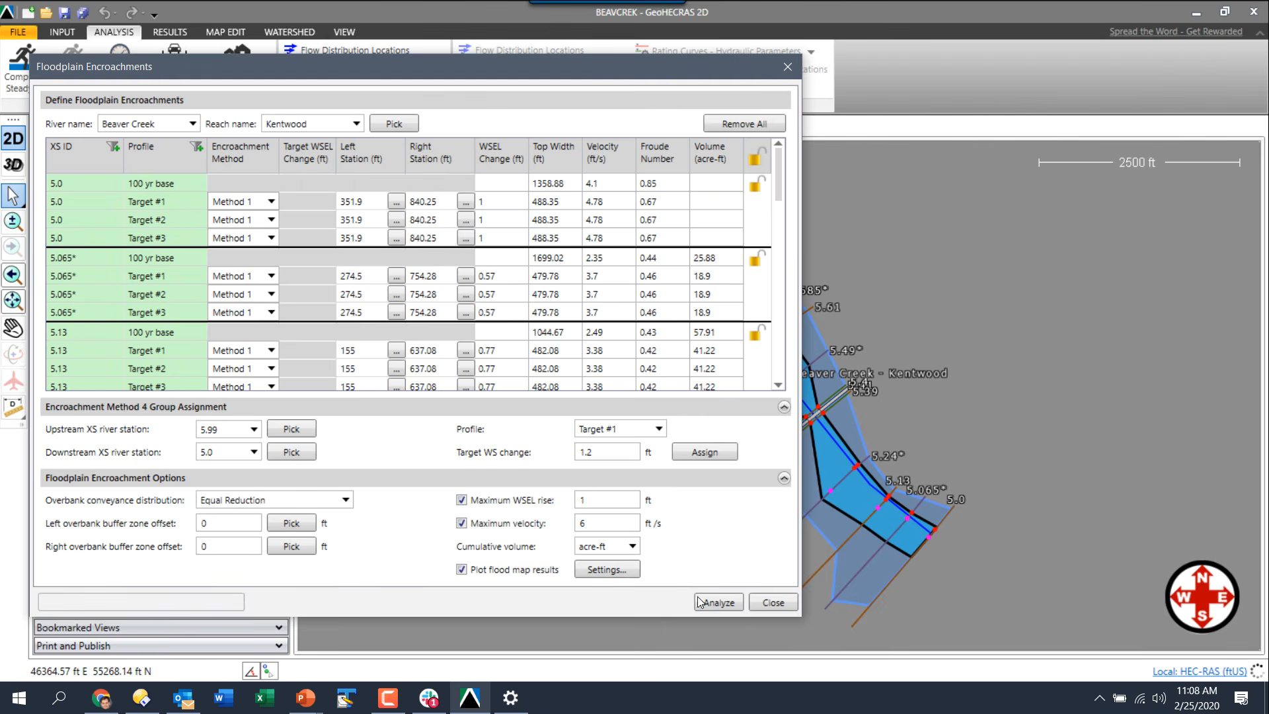
left_click(772, 602)
Examine the floodway and floodplain boundaries on the map around cross sections 5.0, 5.065* and 5.13.
scroll(921, 553, "up", 5)
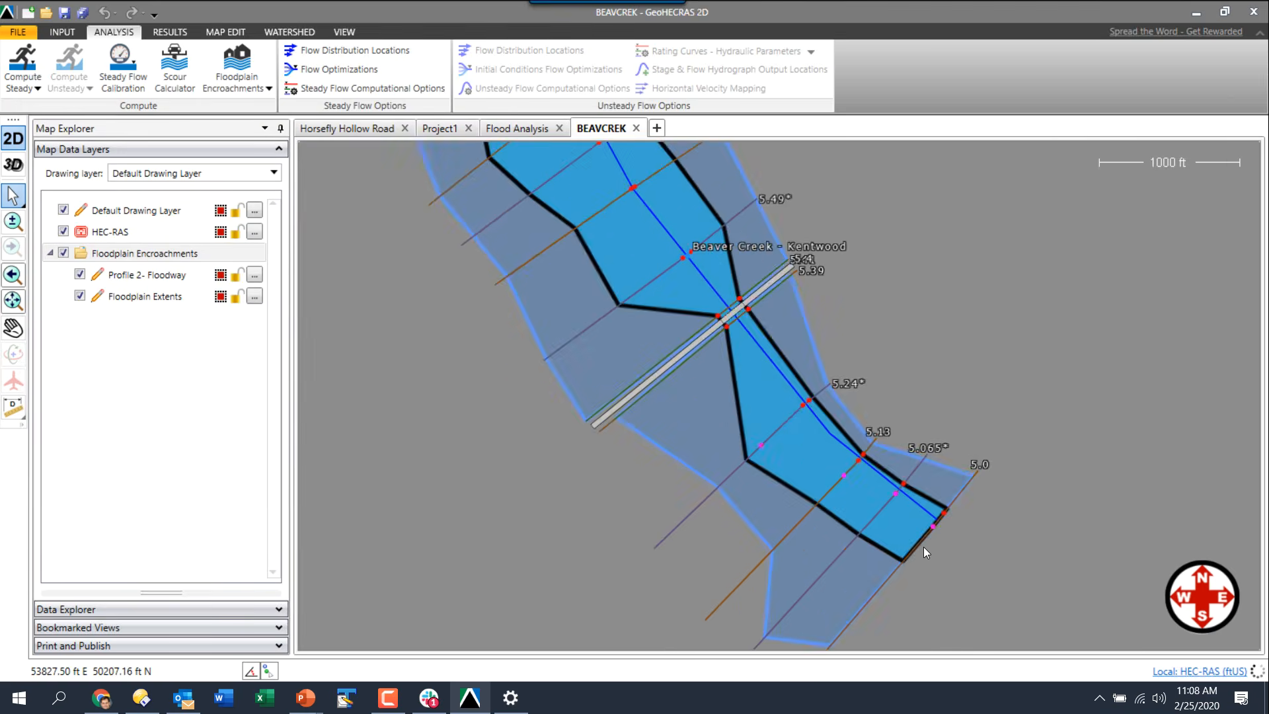
left_click_drag(858, 482, 793, 456)
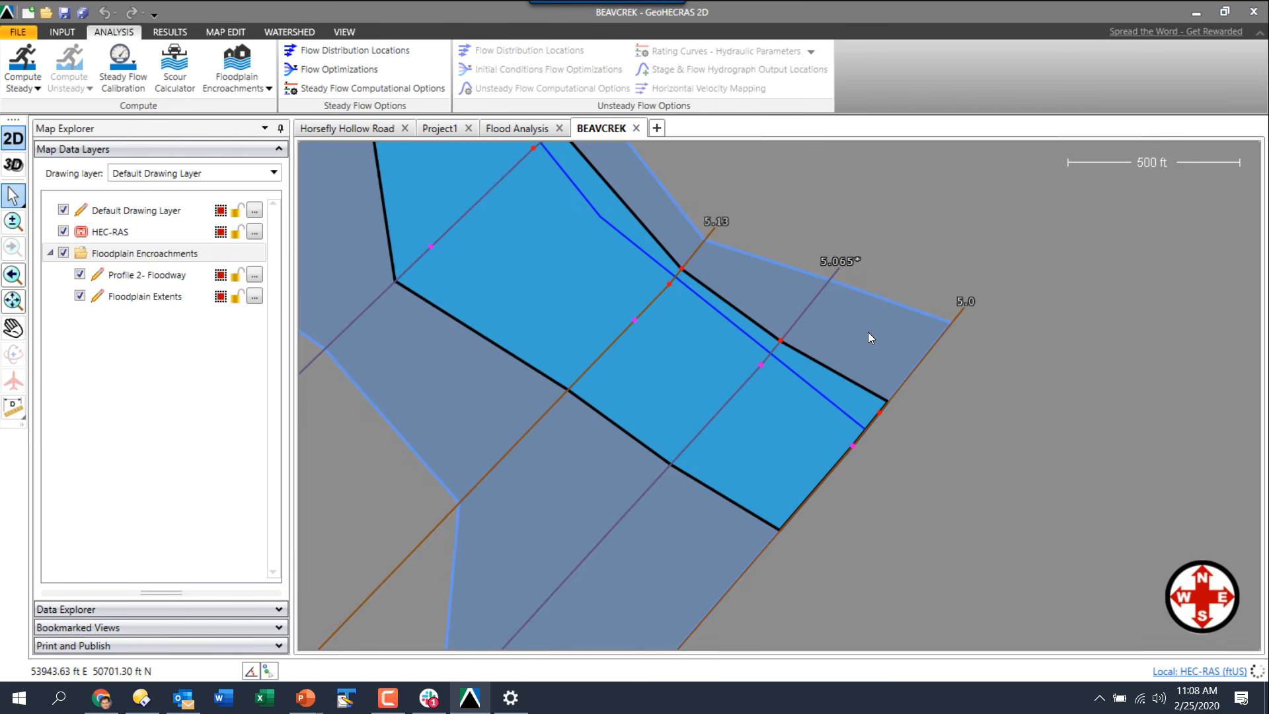
left_click_drag(765, 434, 862, 312)
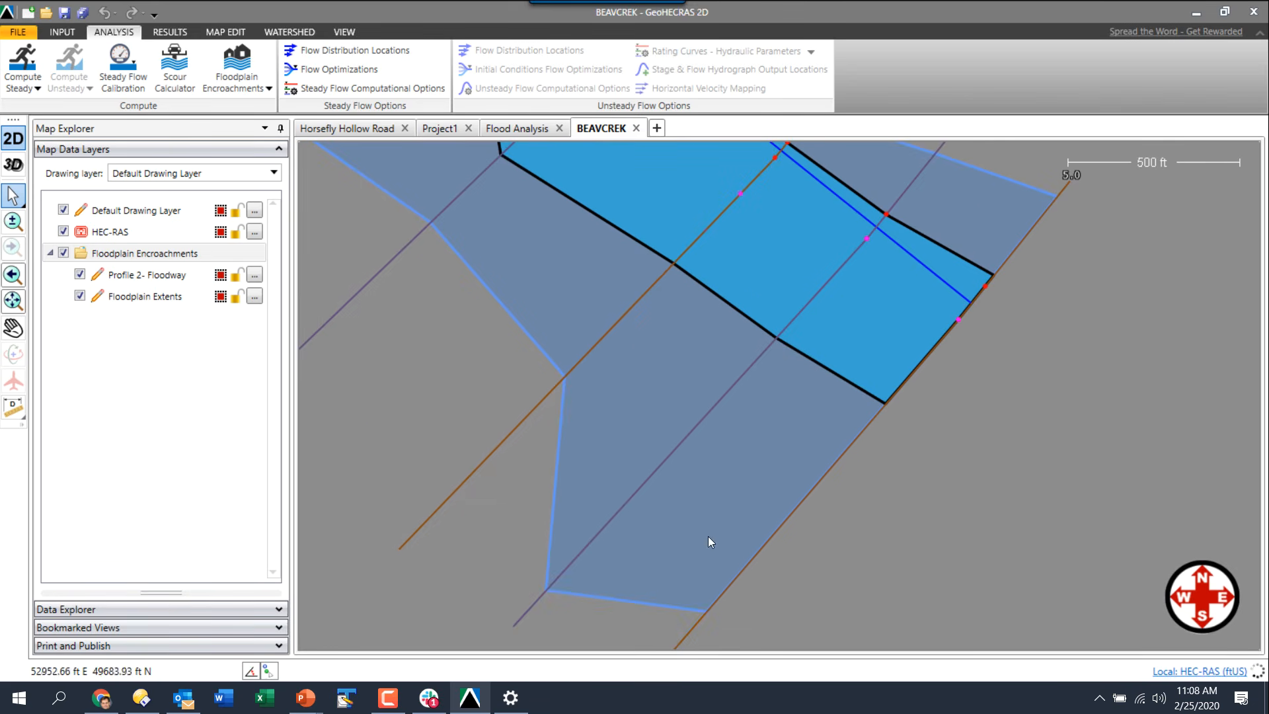
left_click_drag(728, 422, 681, 470)
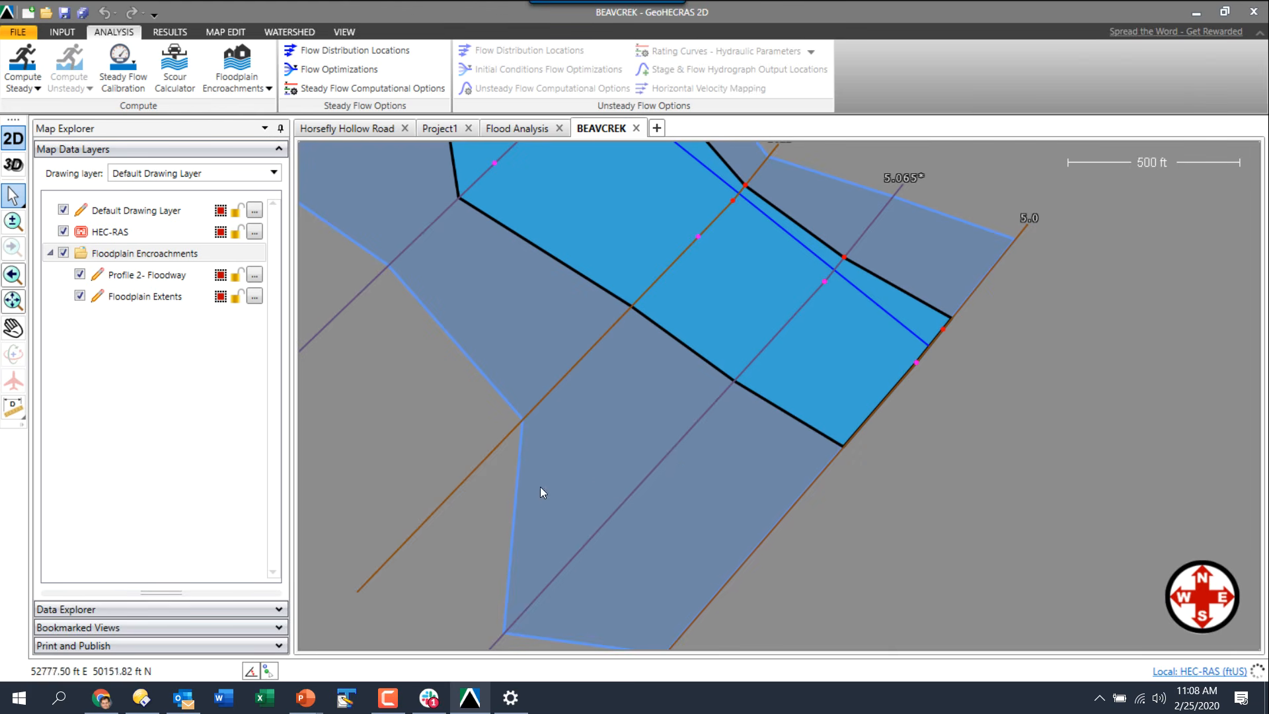
left_click_drag(671, 463, 618, 511)
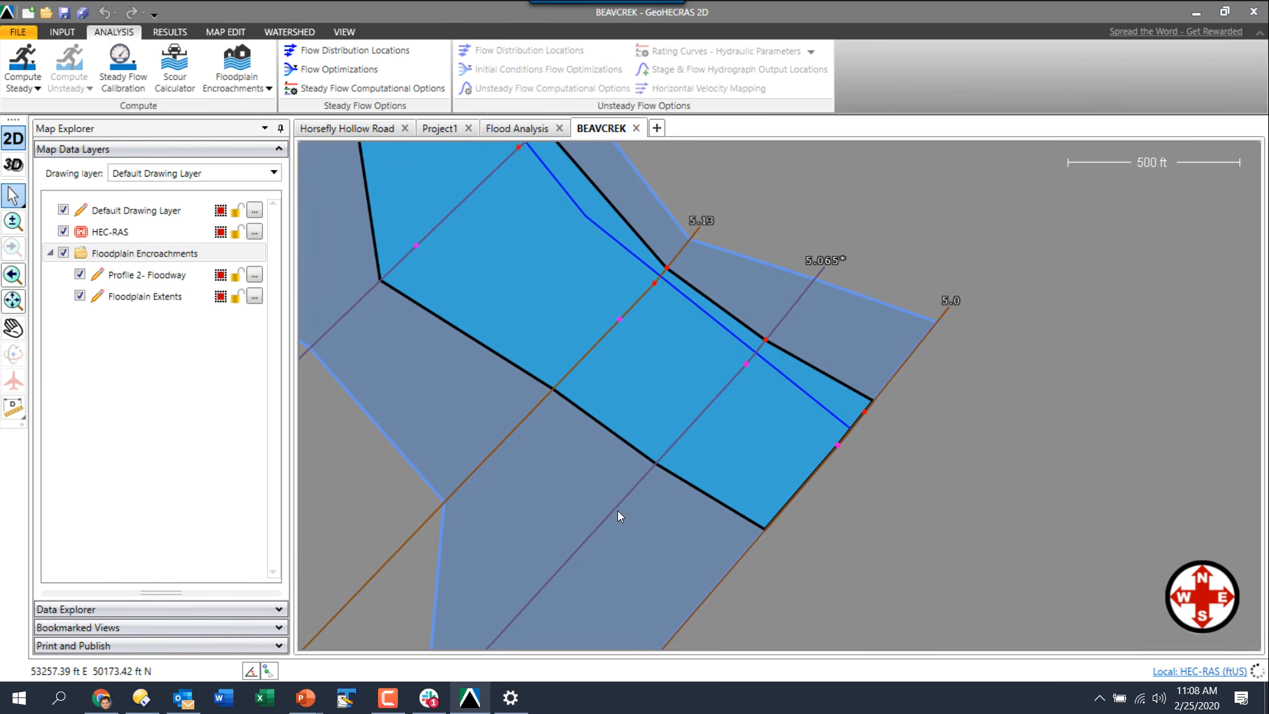
scroll(771, 336, "up", 2)
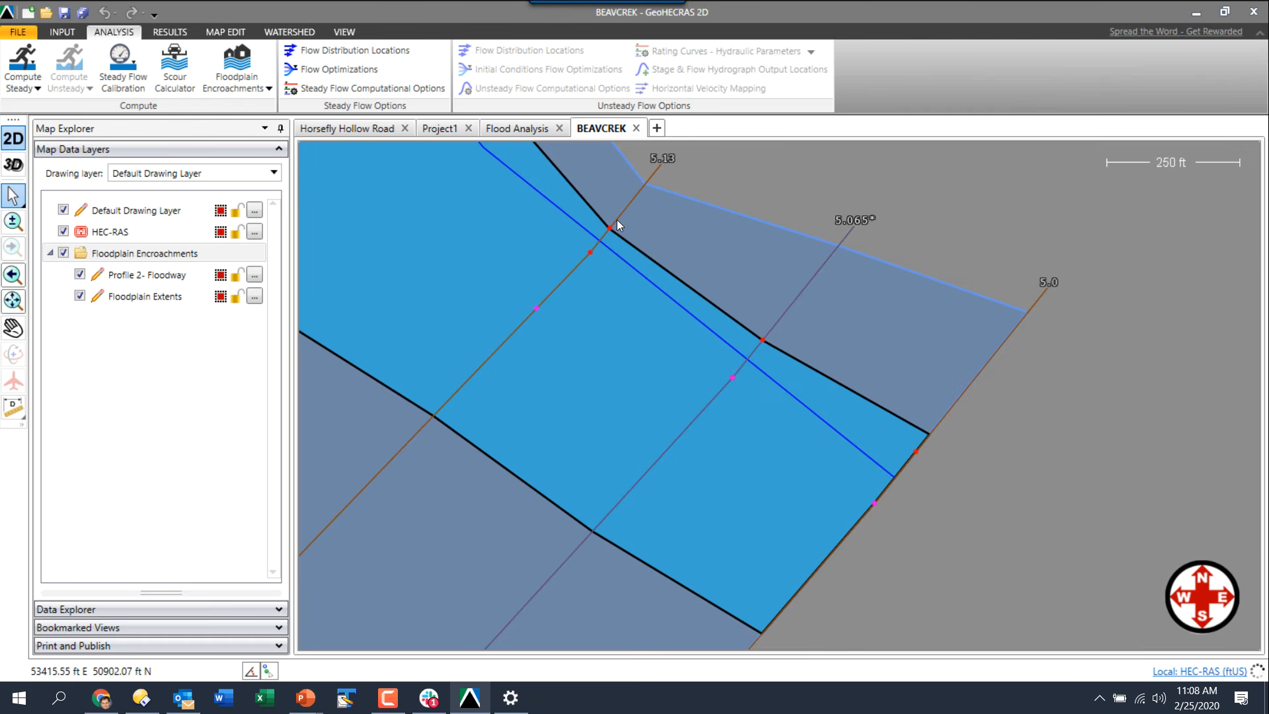
Open the floodplain encroachment settings, lock all cross sections and unlock only cross section 5.065* for editing.
left_click_drag(745, 295, 1009, 289)
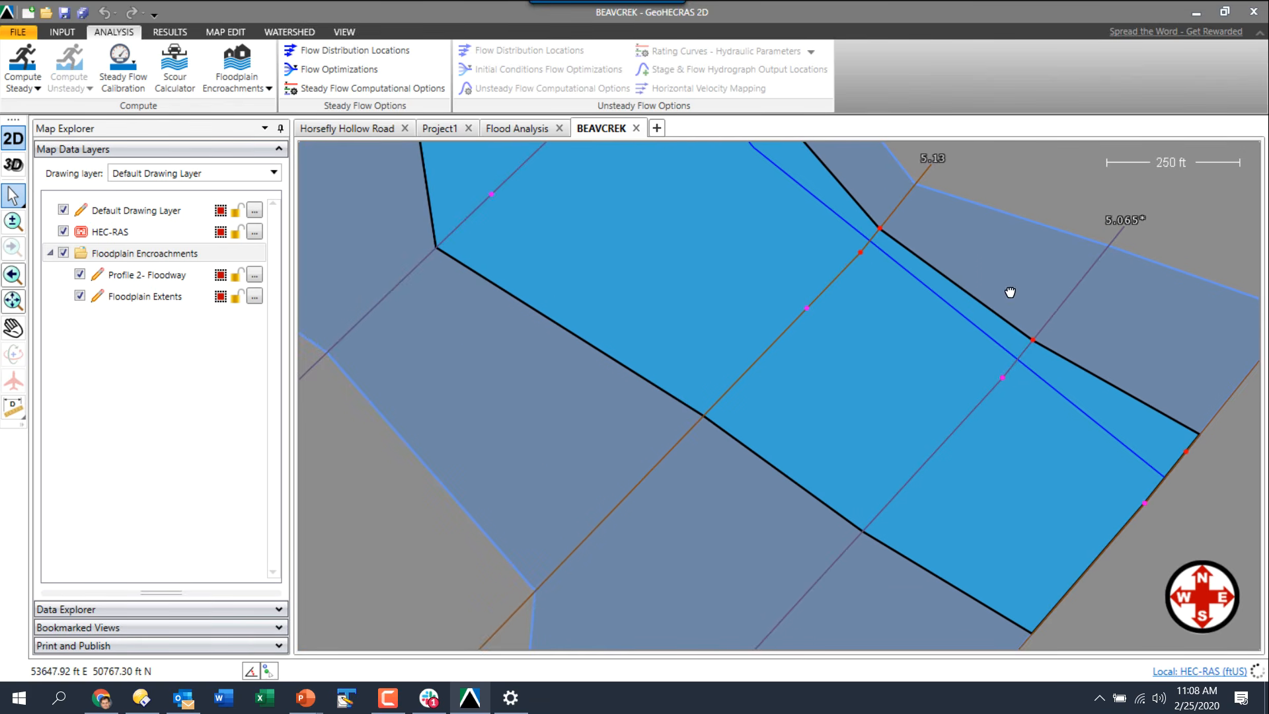
double_click(722, 387)
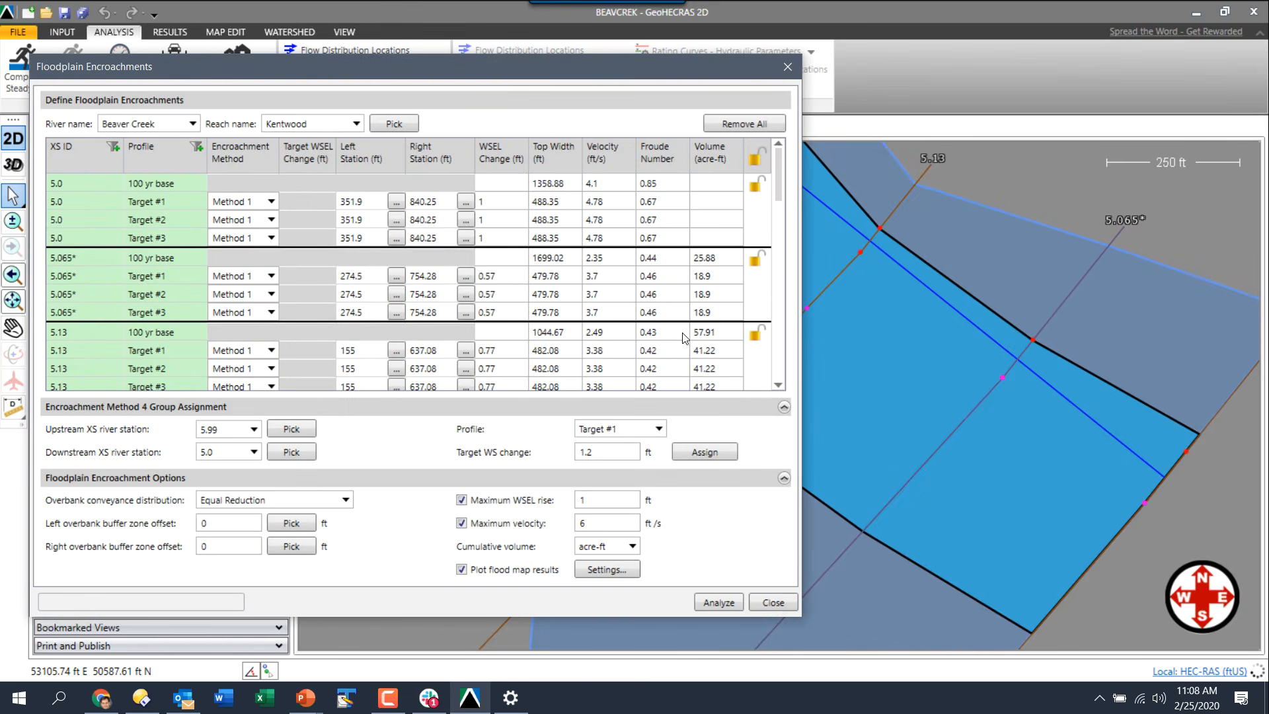
left_click(756, 160)
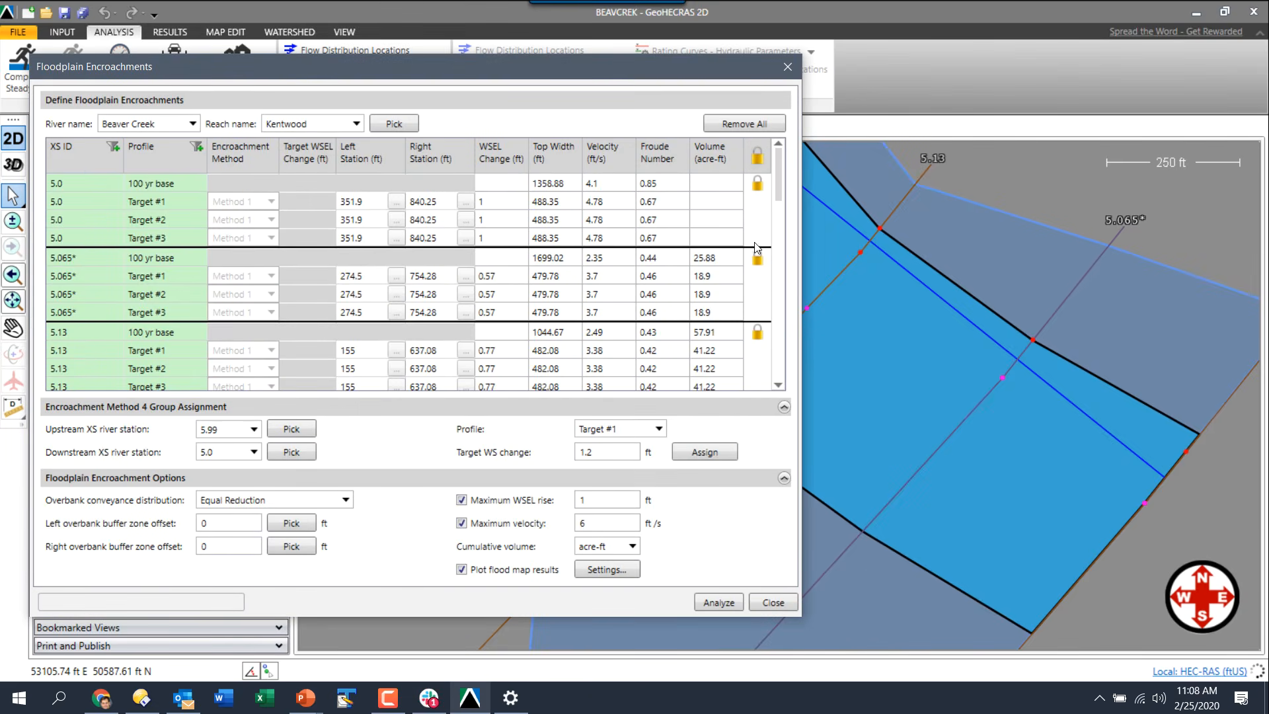
left_click(759, 258)
Place the Target #1 left and right encroachment stations of cross section 5.065* on the map at about 245.8 and 724.24 ft, and rerun the analysis.
left_click(396, 276)
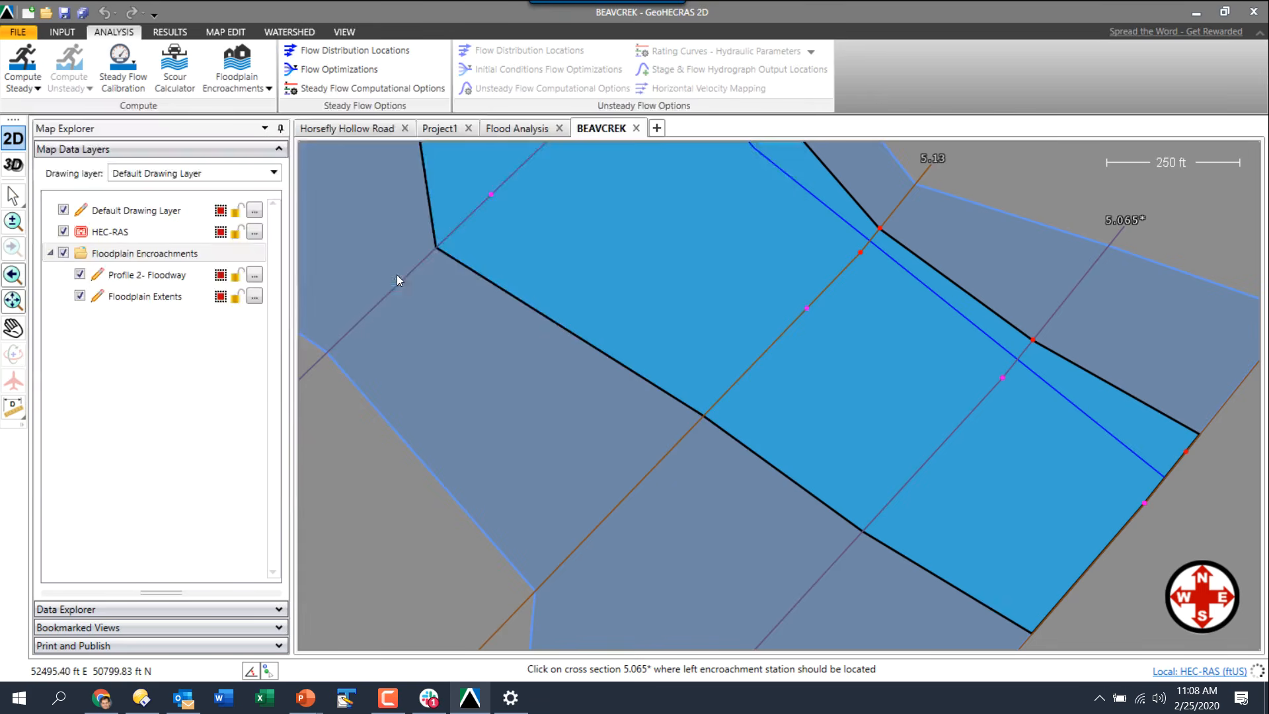
left_click(1043, 331)
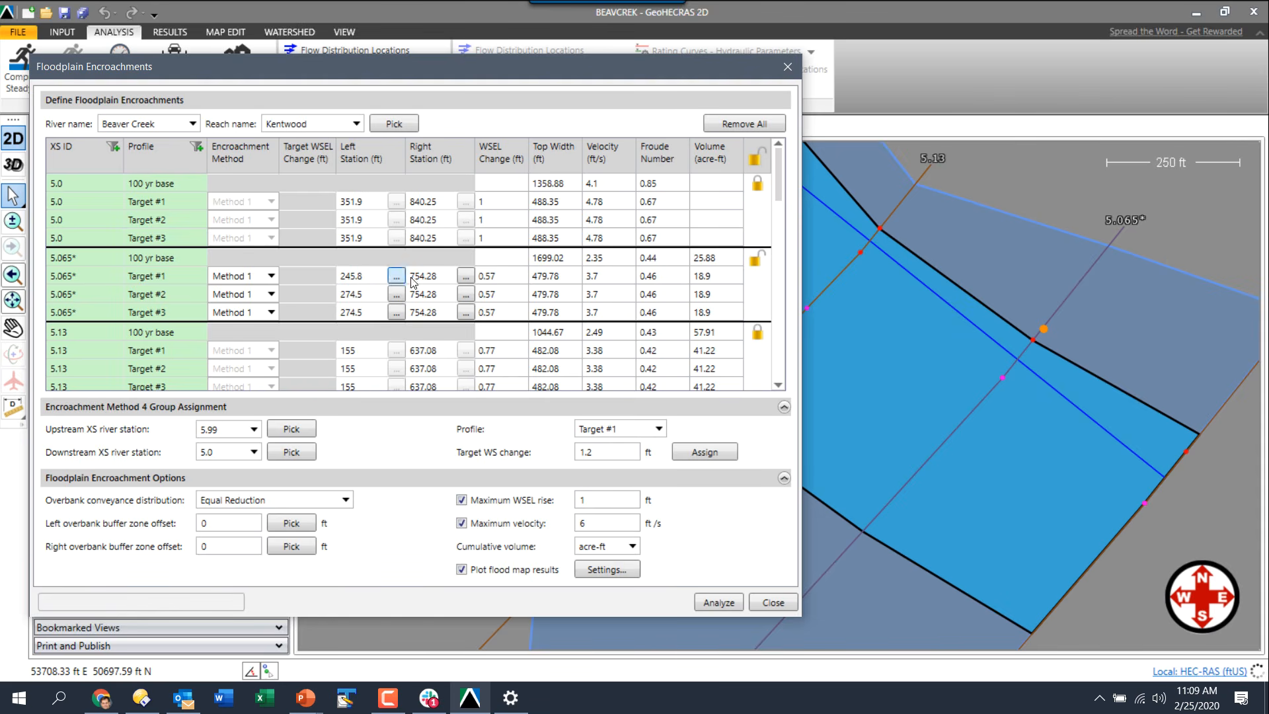
left_click(465, 276)
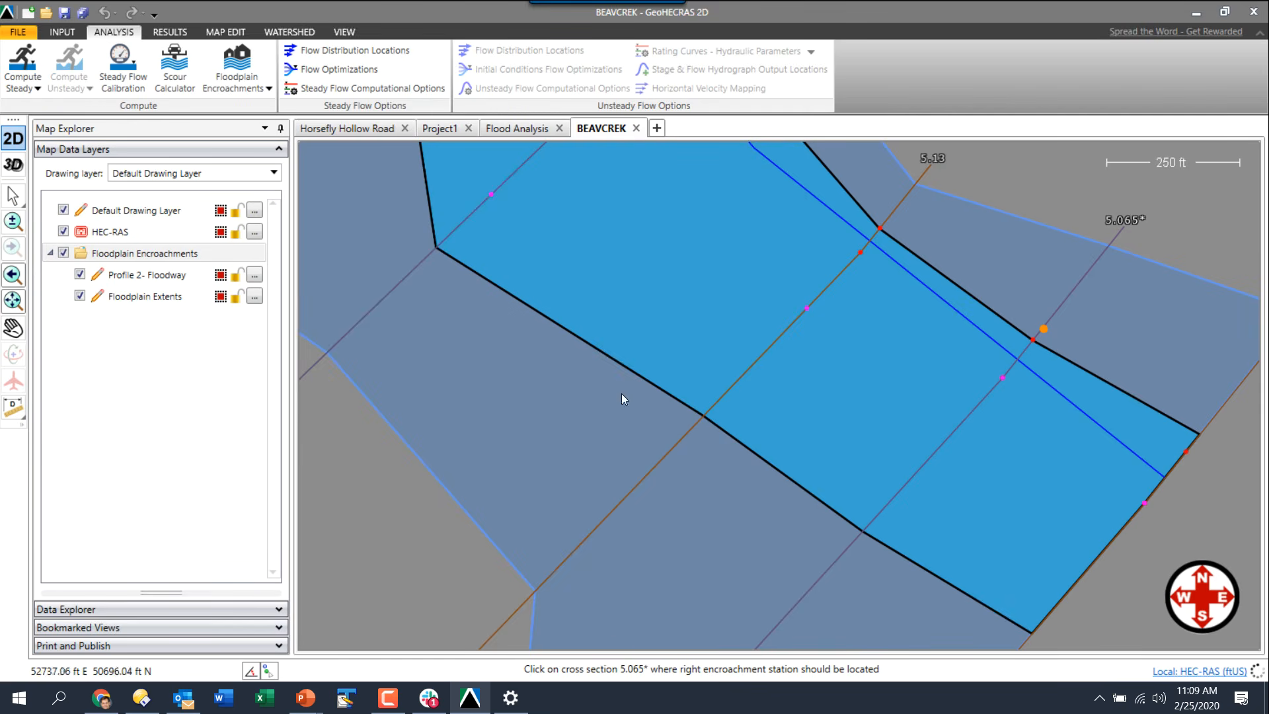
left_click(874, 519)
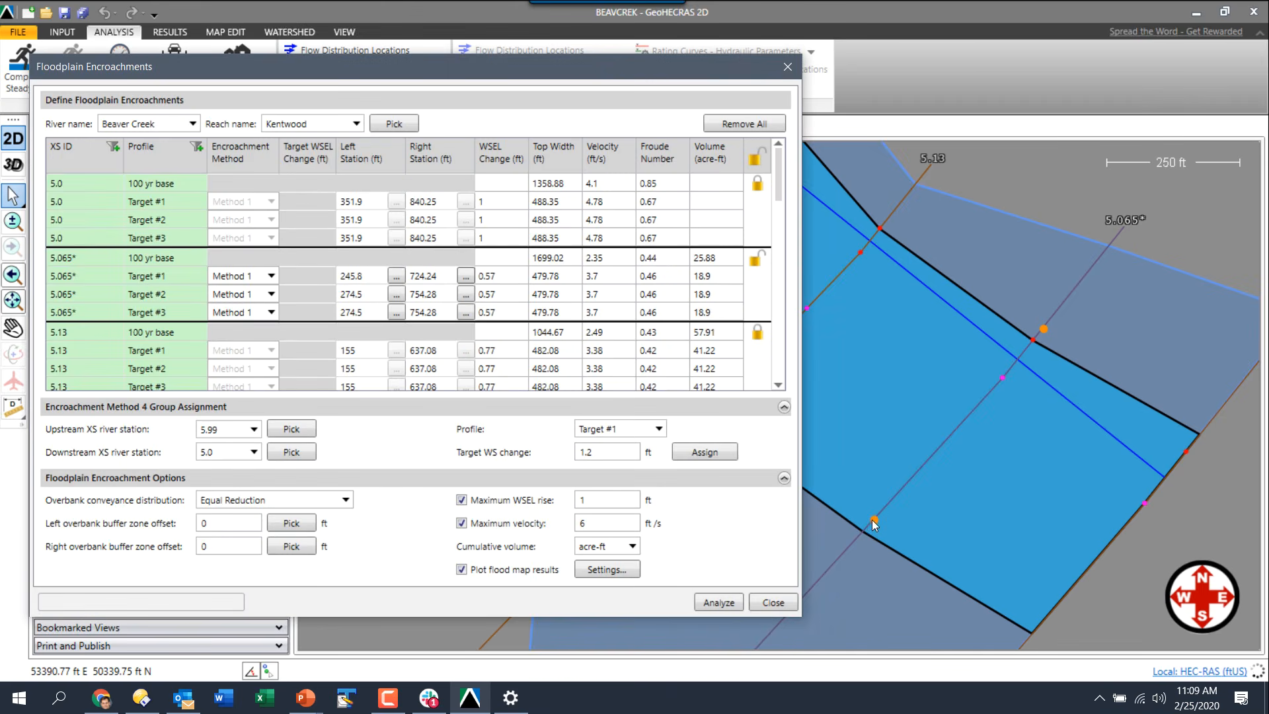
left_click(725, 604)
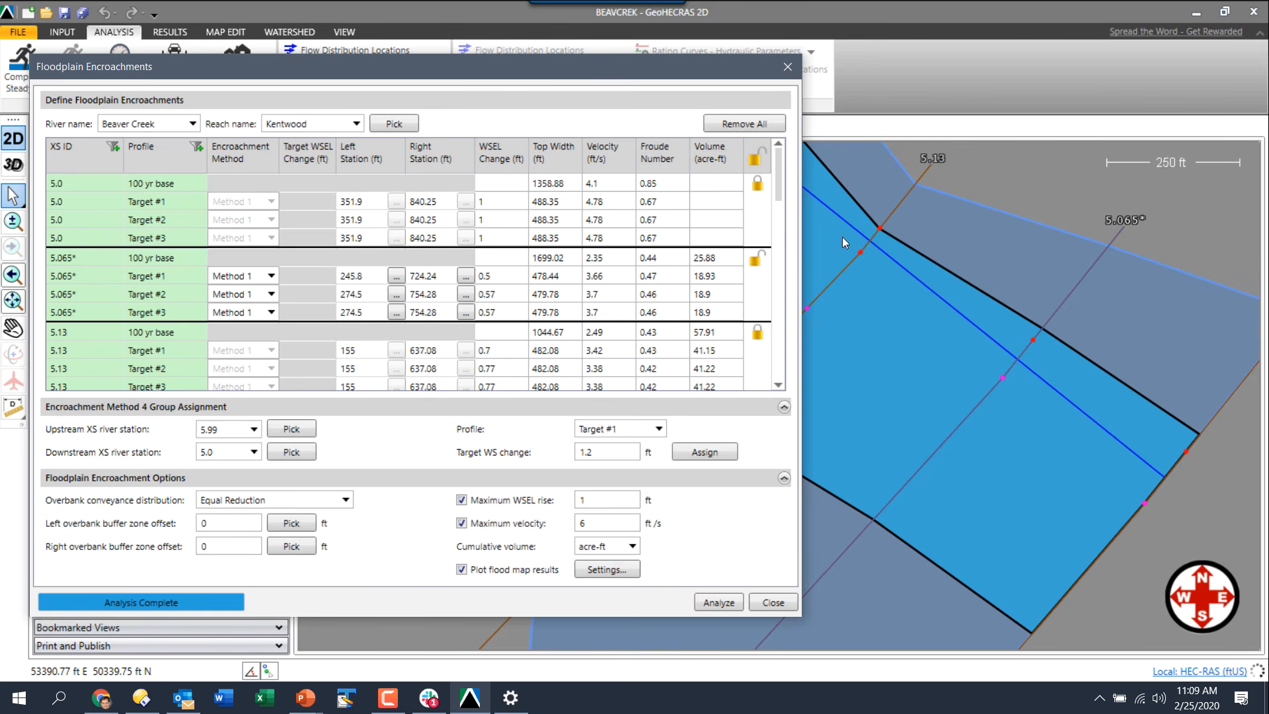
Lock cross section 5.065*, unlock 5.13, and place the Target #1 left encroachment station of 5.13 on the map at about 130.49 ft.
left_click(760, 260)
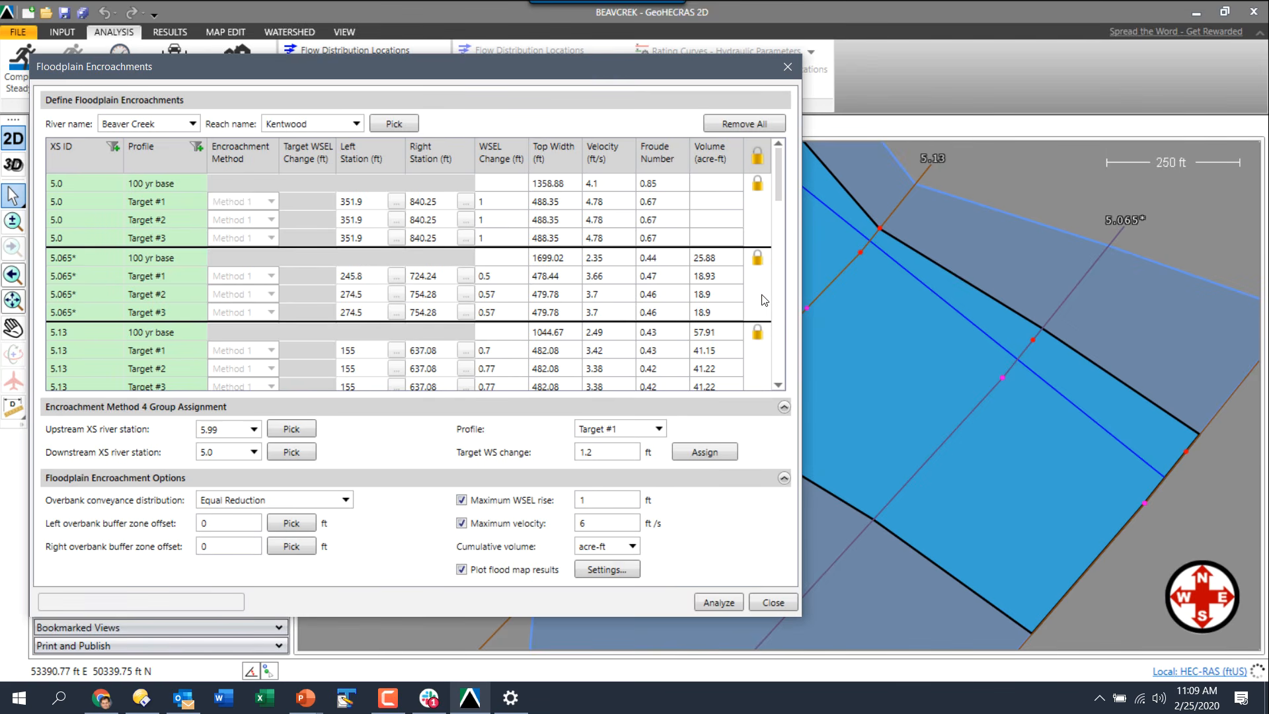
left_click(761, 334)
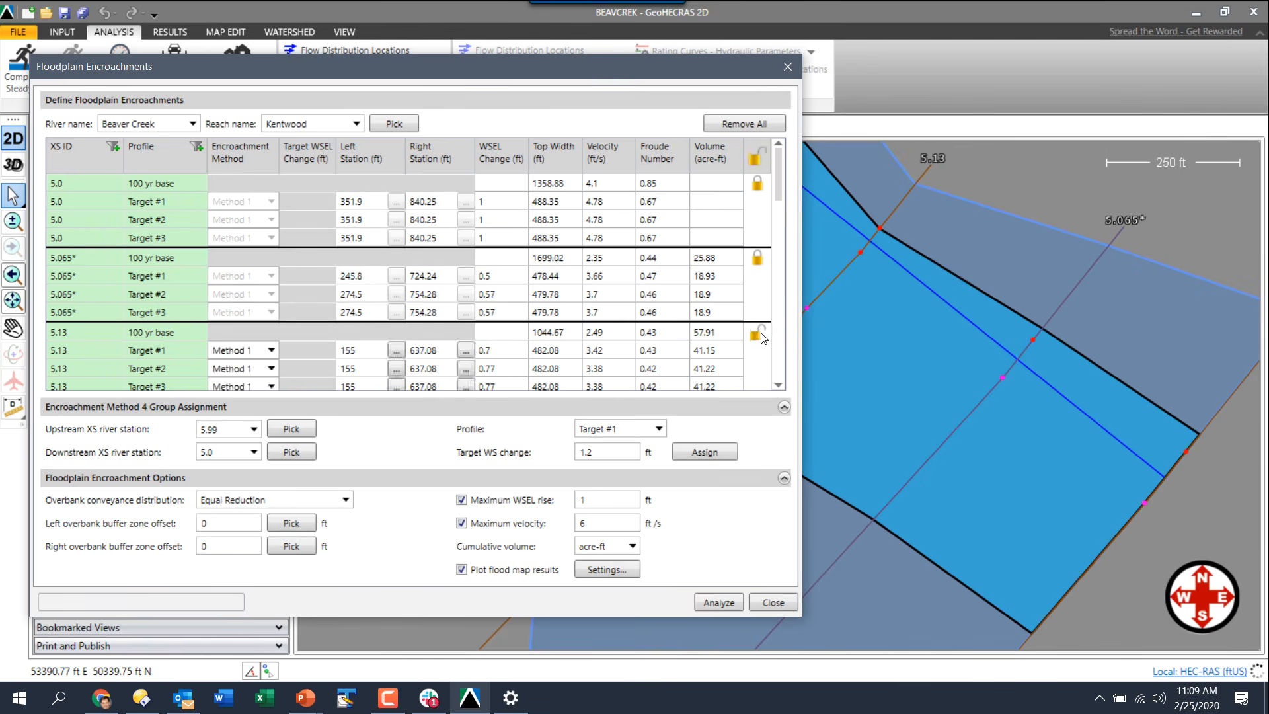
left_click(397, 352)
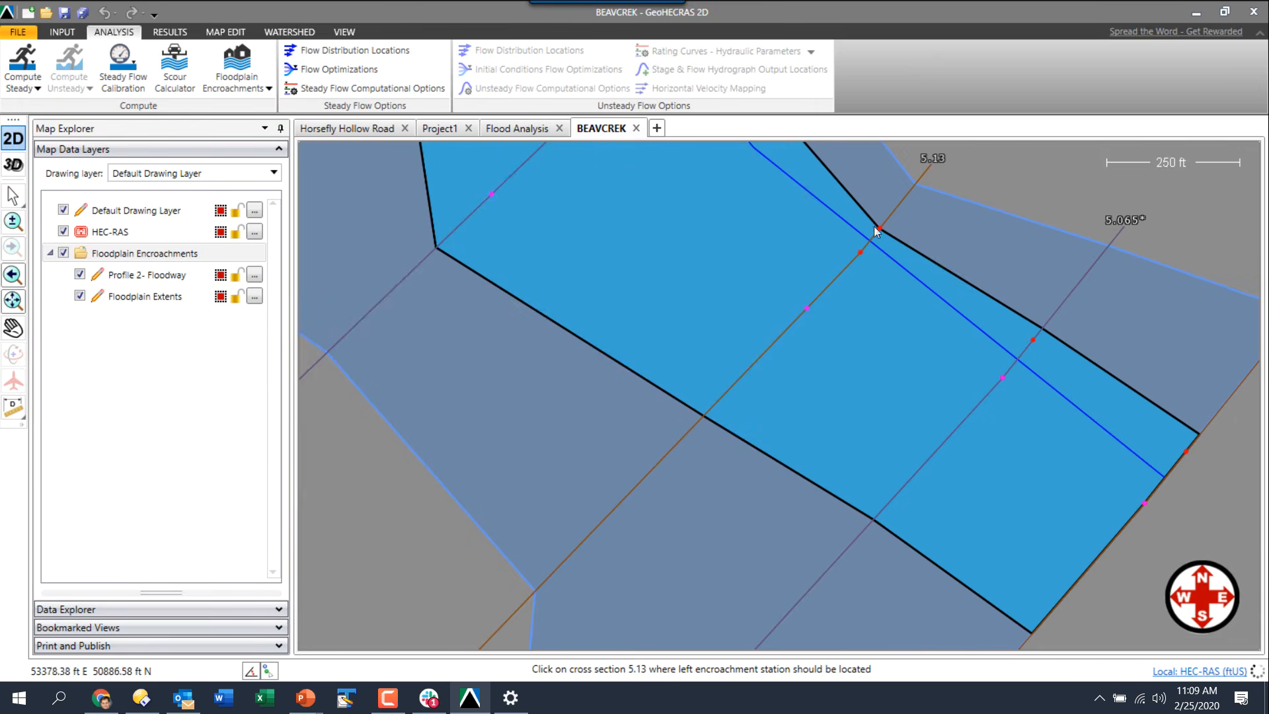
left_click(888, 220)
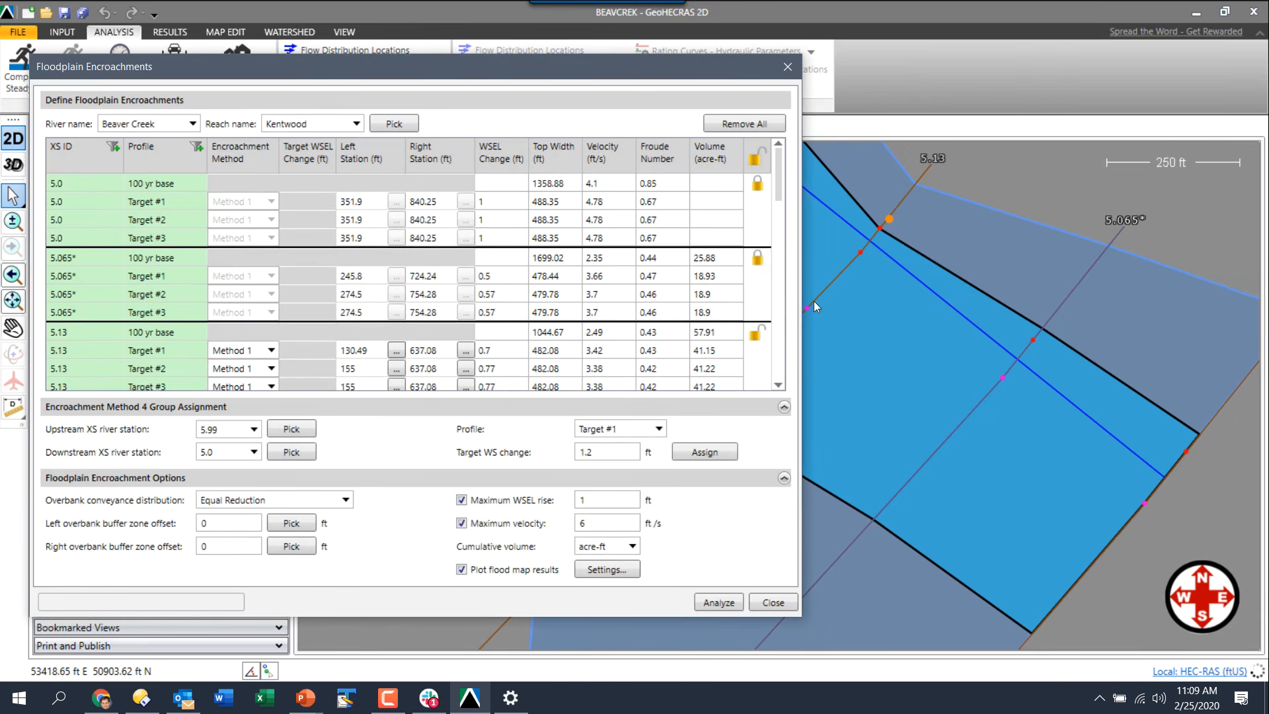
Place the Target #1 right encroachment station of cross section 5.13 at about 601.73 ft, rerun the analysis and close the encroachment settings.
left_click(465, 350)
left_click_drag(769, 358, 998, 324)
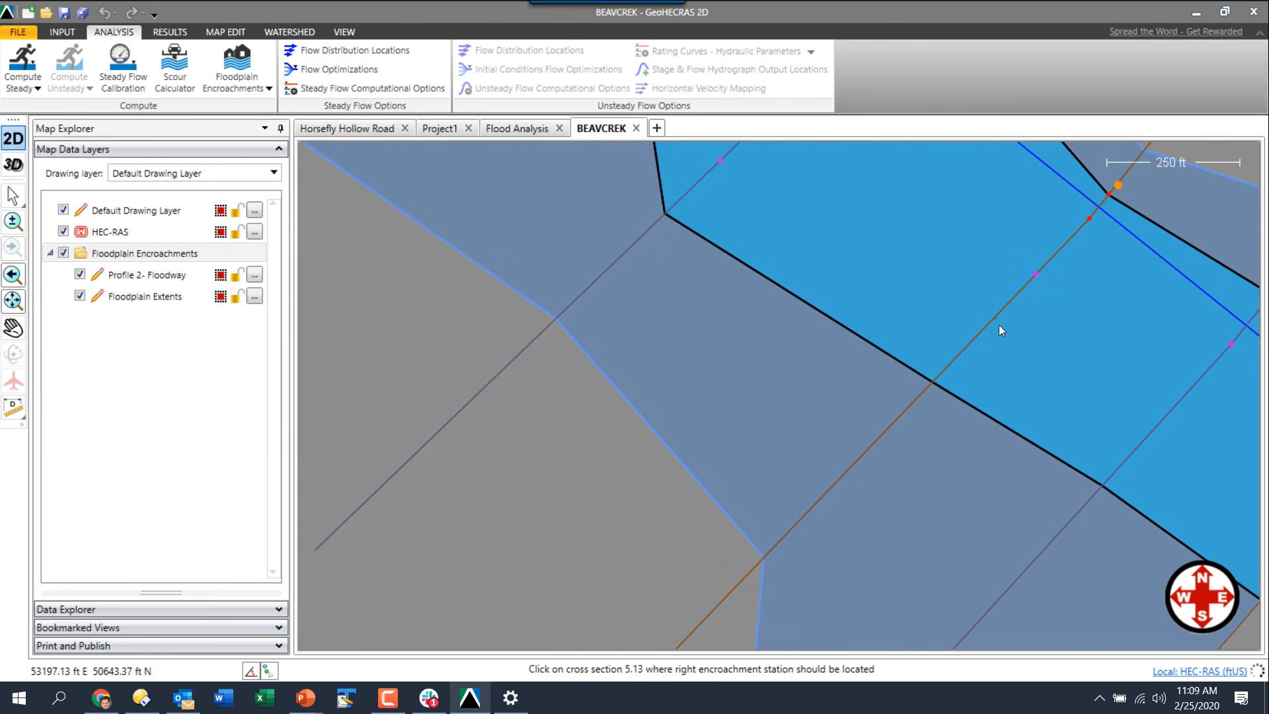
left_click(946, 367)
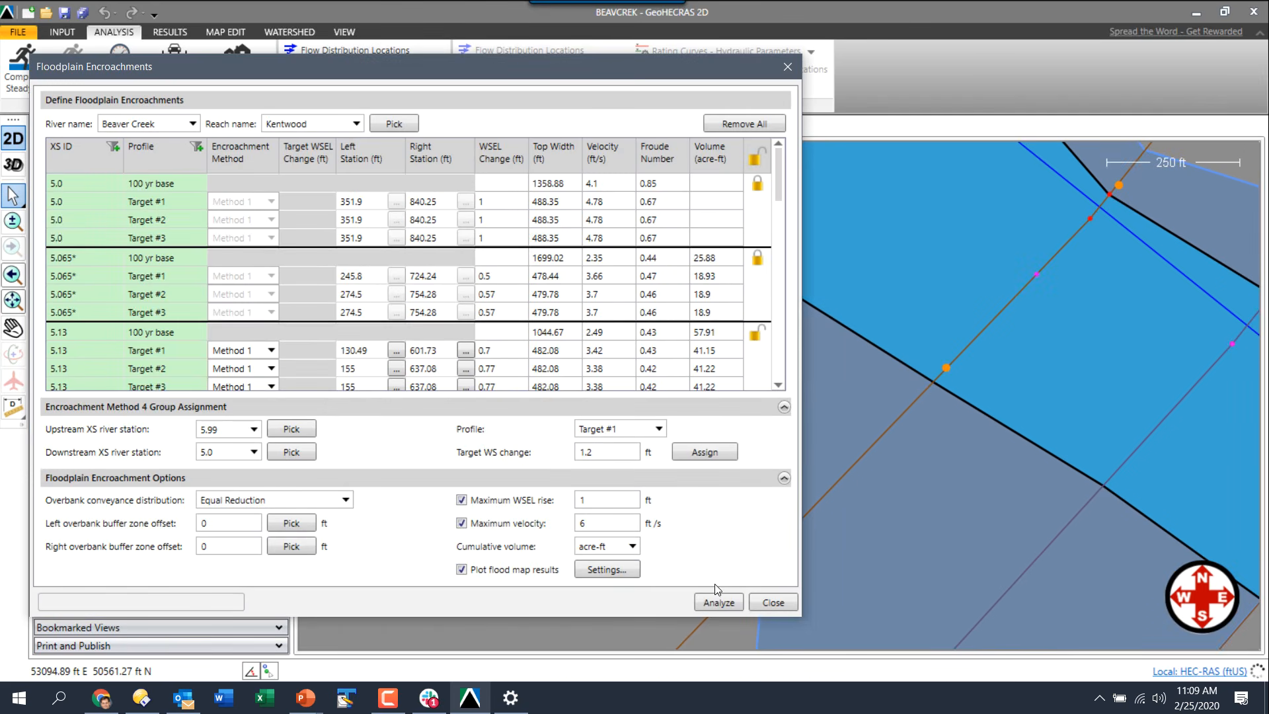
left_click(724, 604)
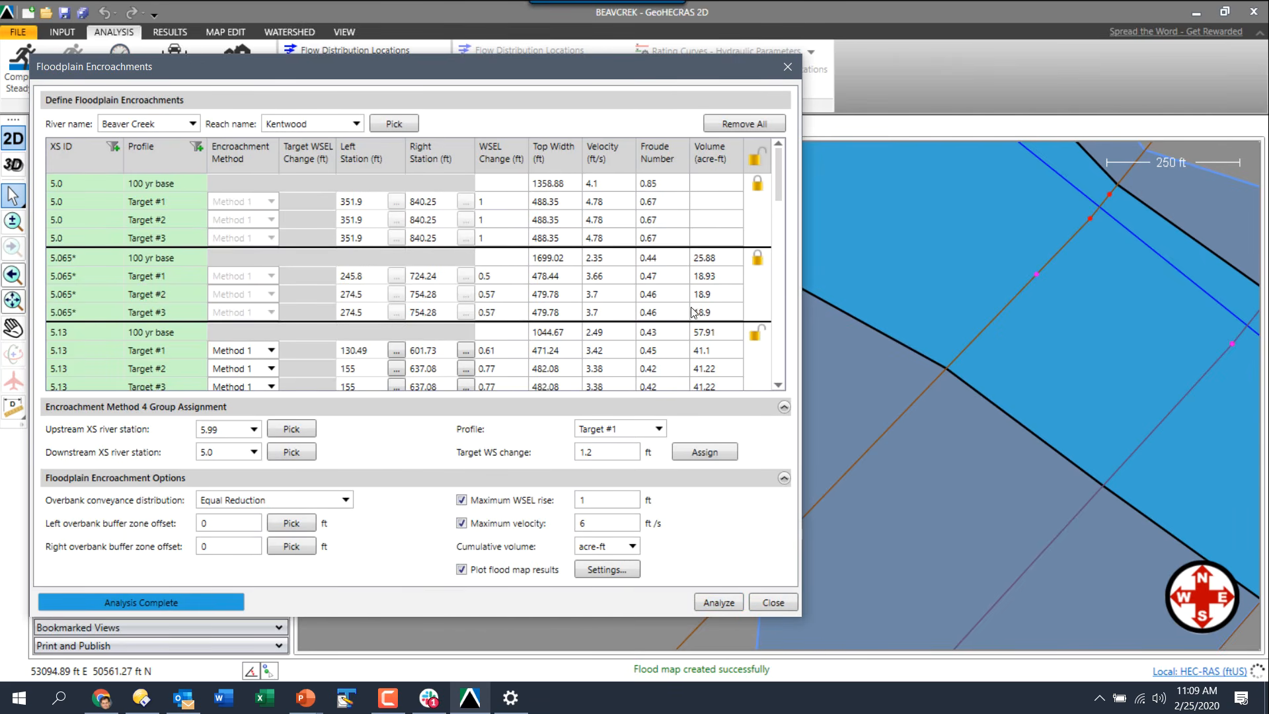
left_click(772, 603)
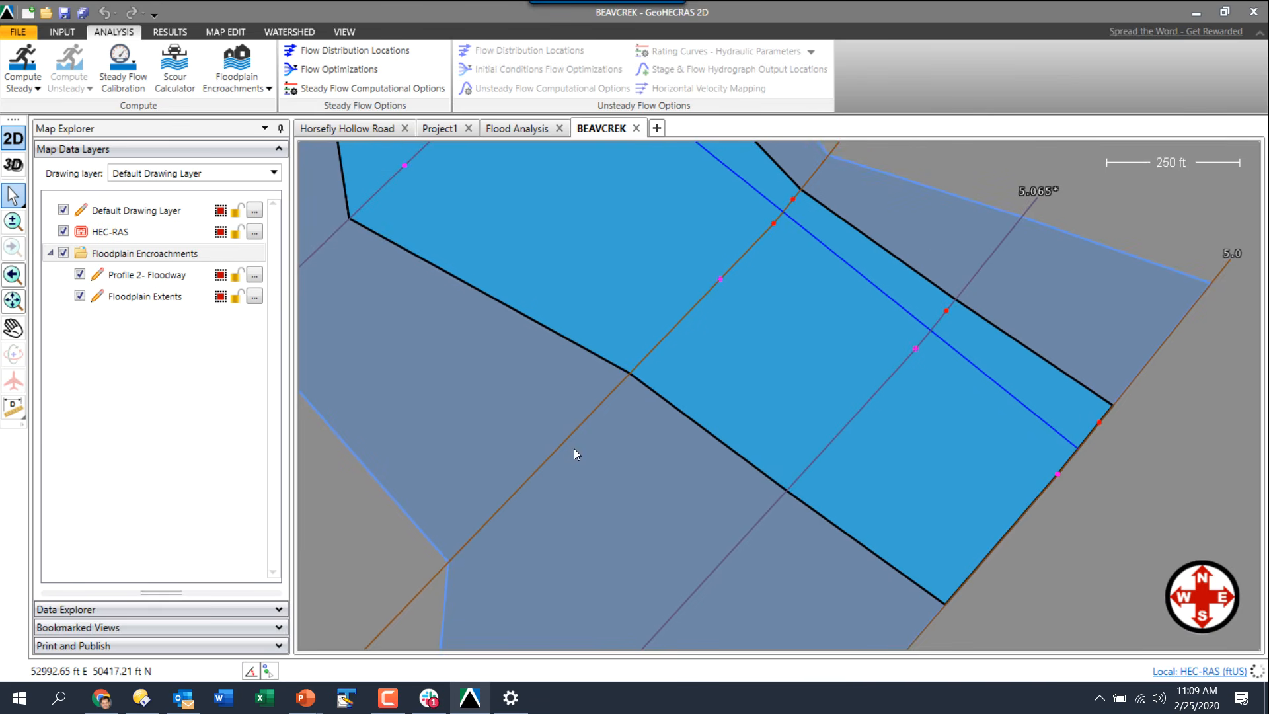